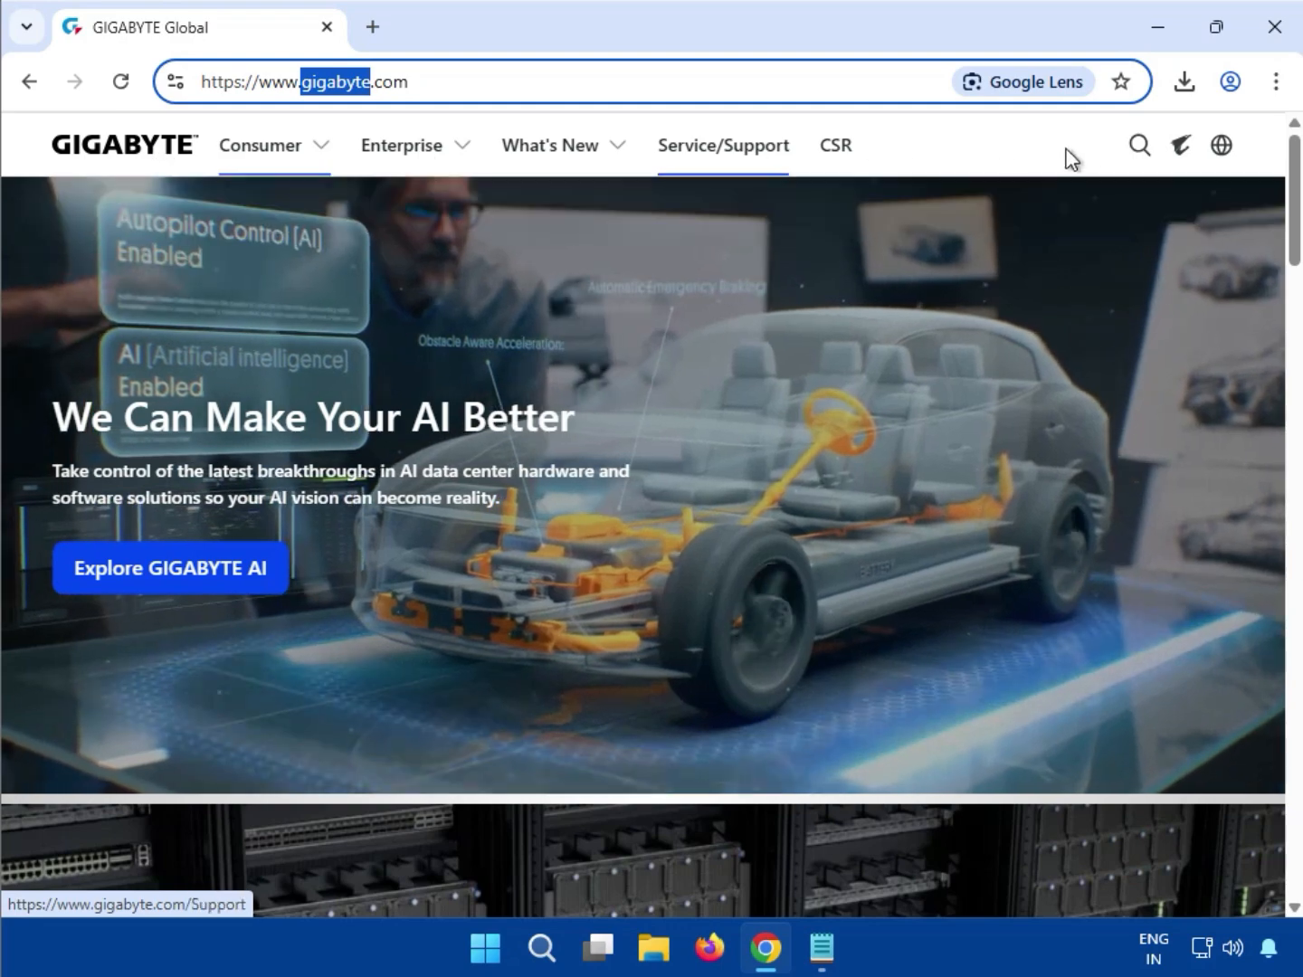
# Search the GIGABYTE site for the model name 'Z790 AORUS XTREME X ICE'
pyautogui.click(1138, 149)
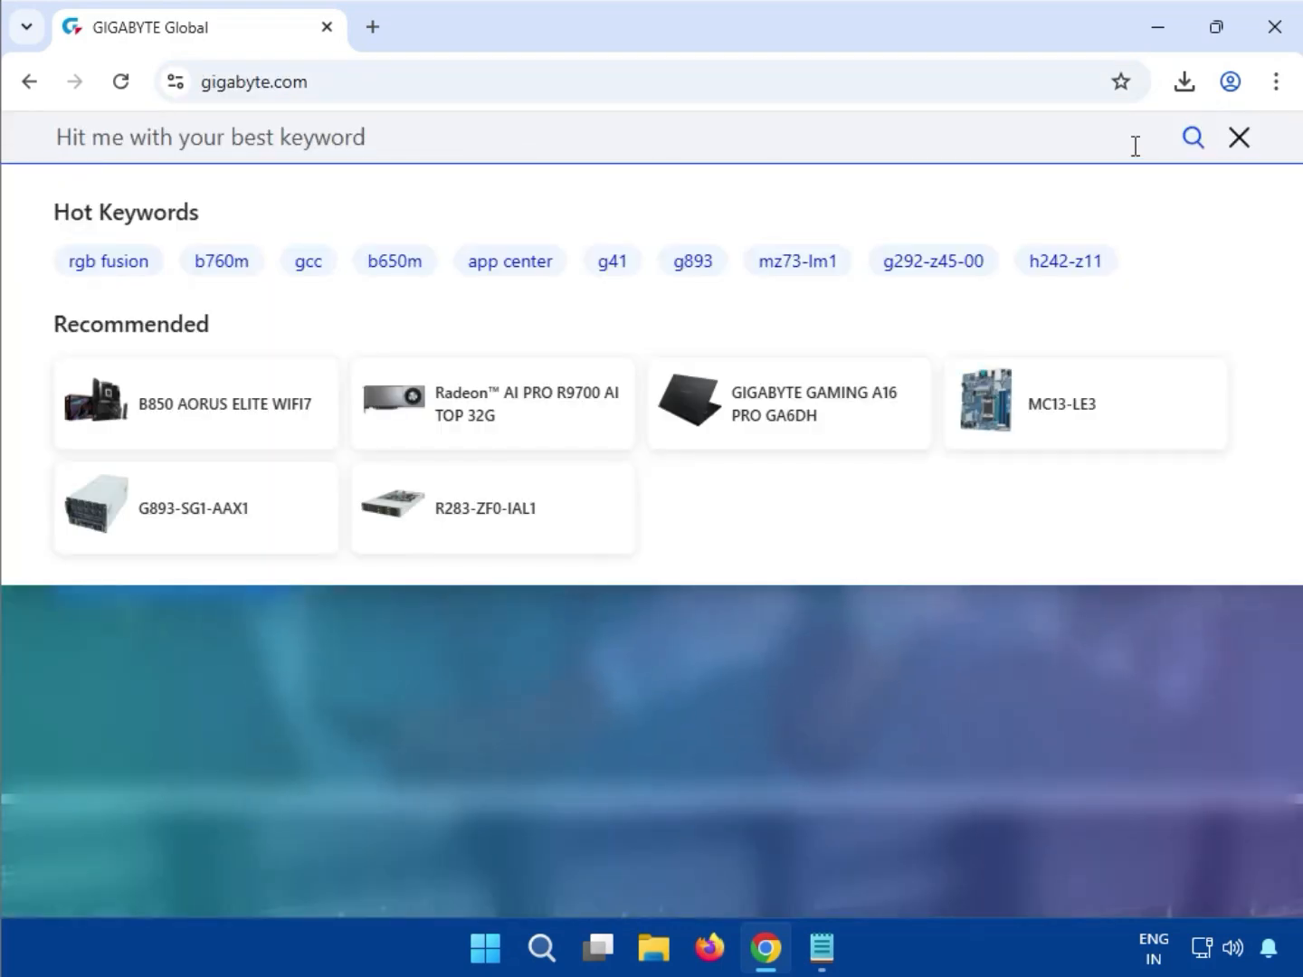
pyautogui.write('Z790 AORUS XTREME X ICE')
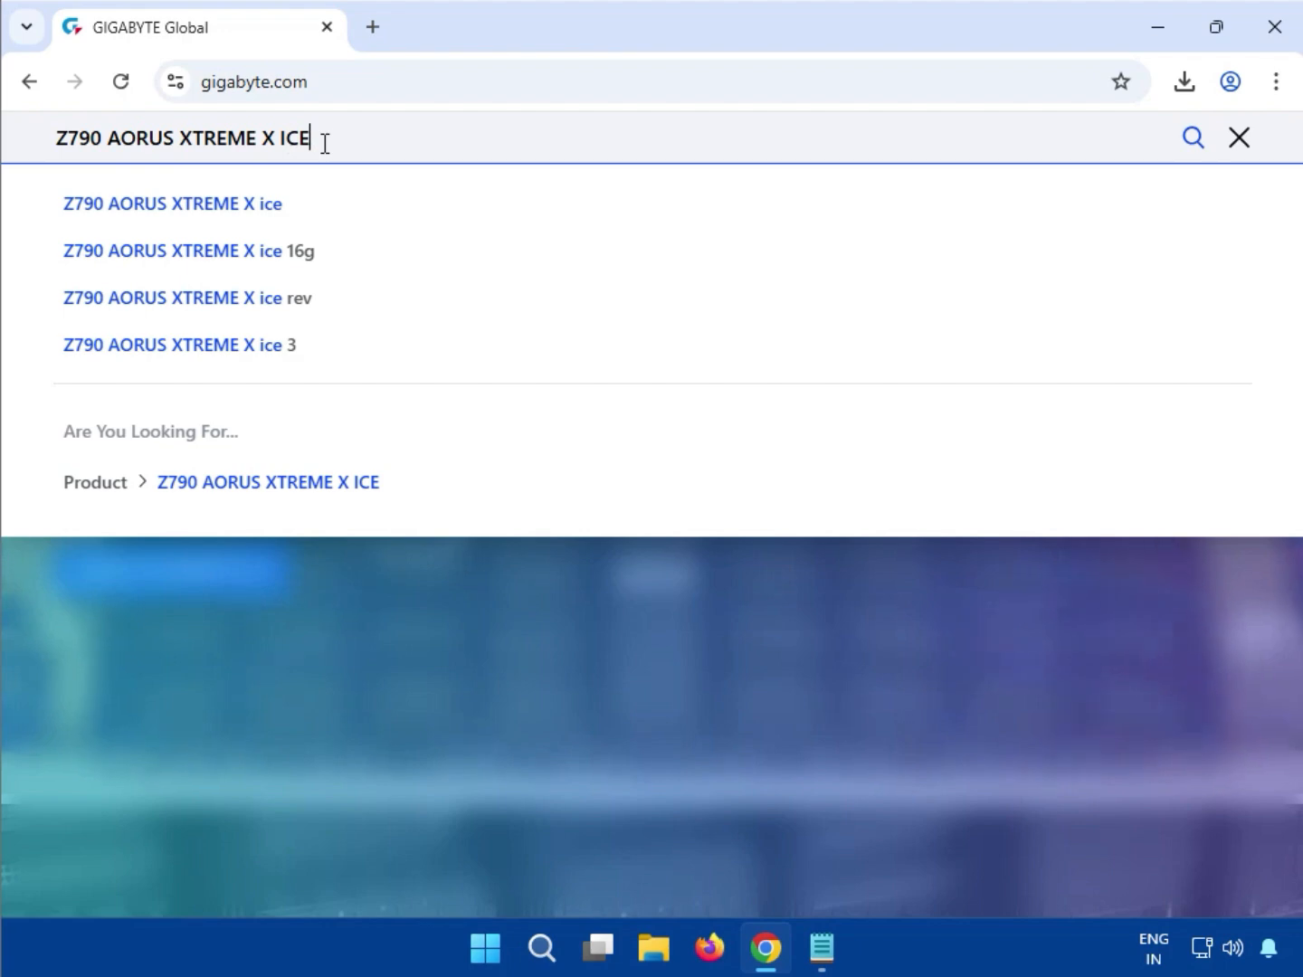
pyautogui.press('Return')
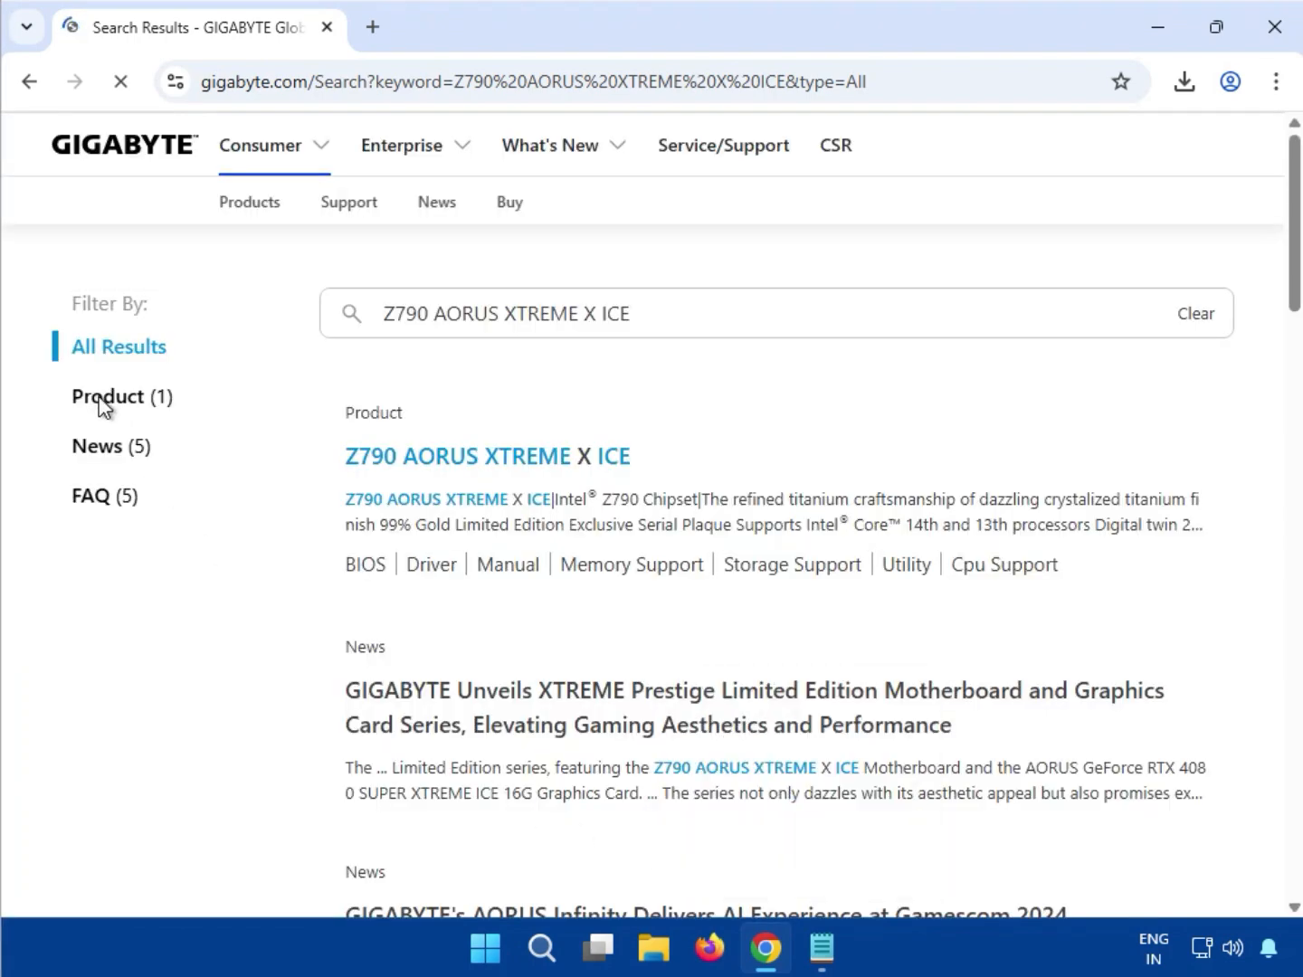
# Filter the results to Product (1) and open the Z790 AORUS XTREME X ICE page
pyautogui.click(102, 406)
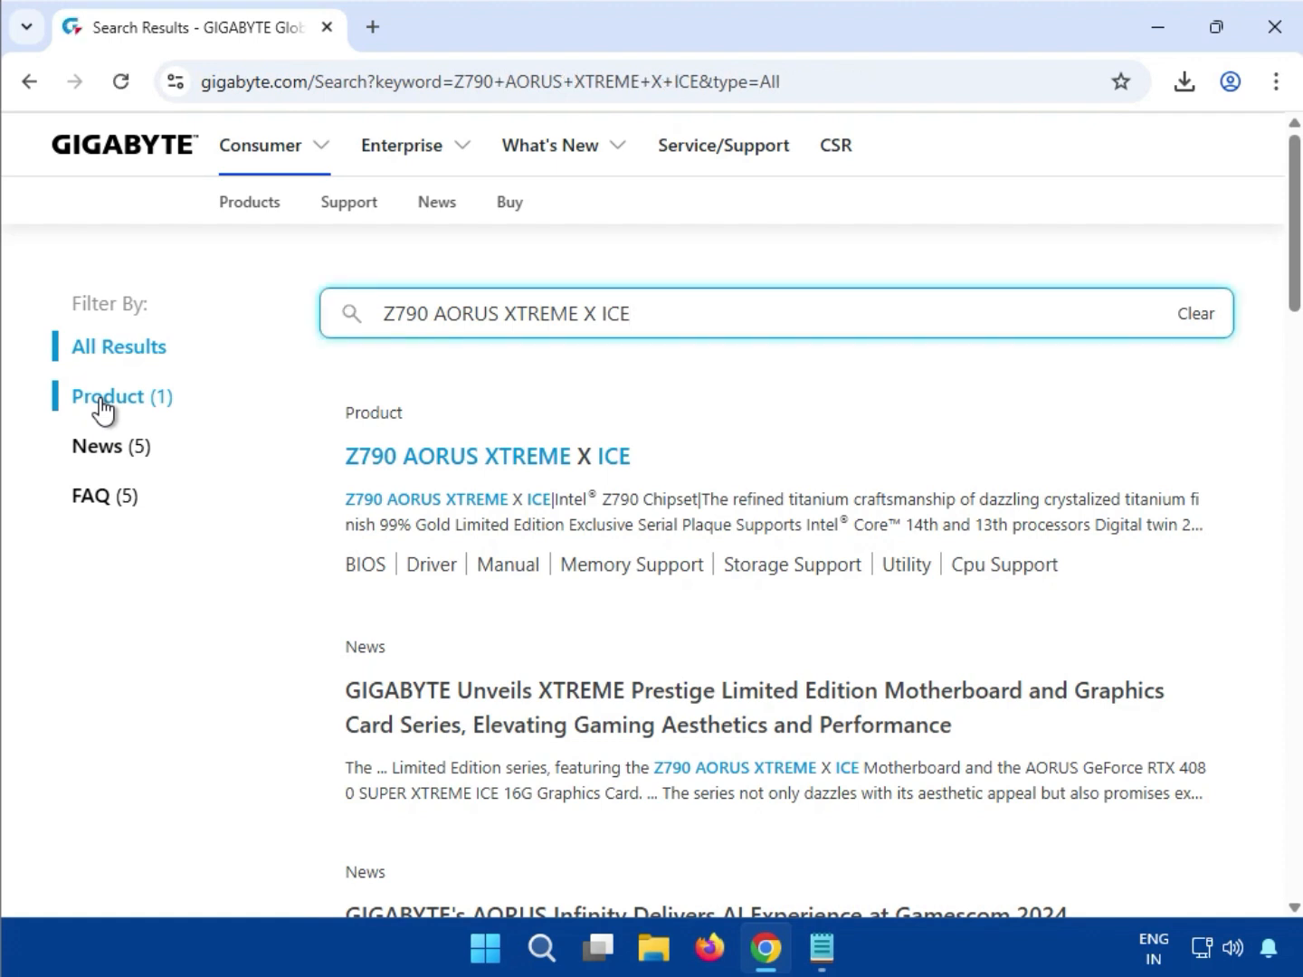
pyautogui.click(102, 400)
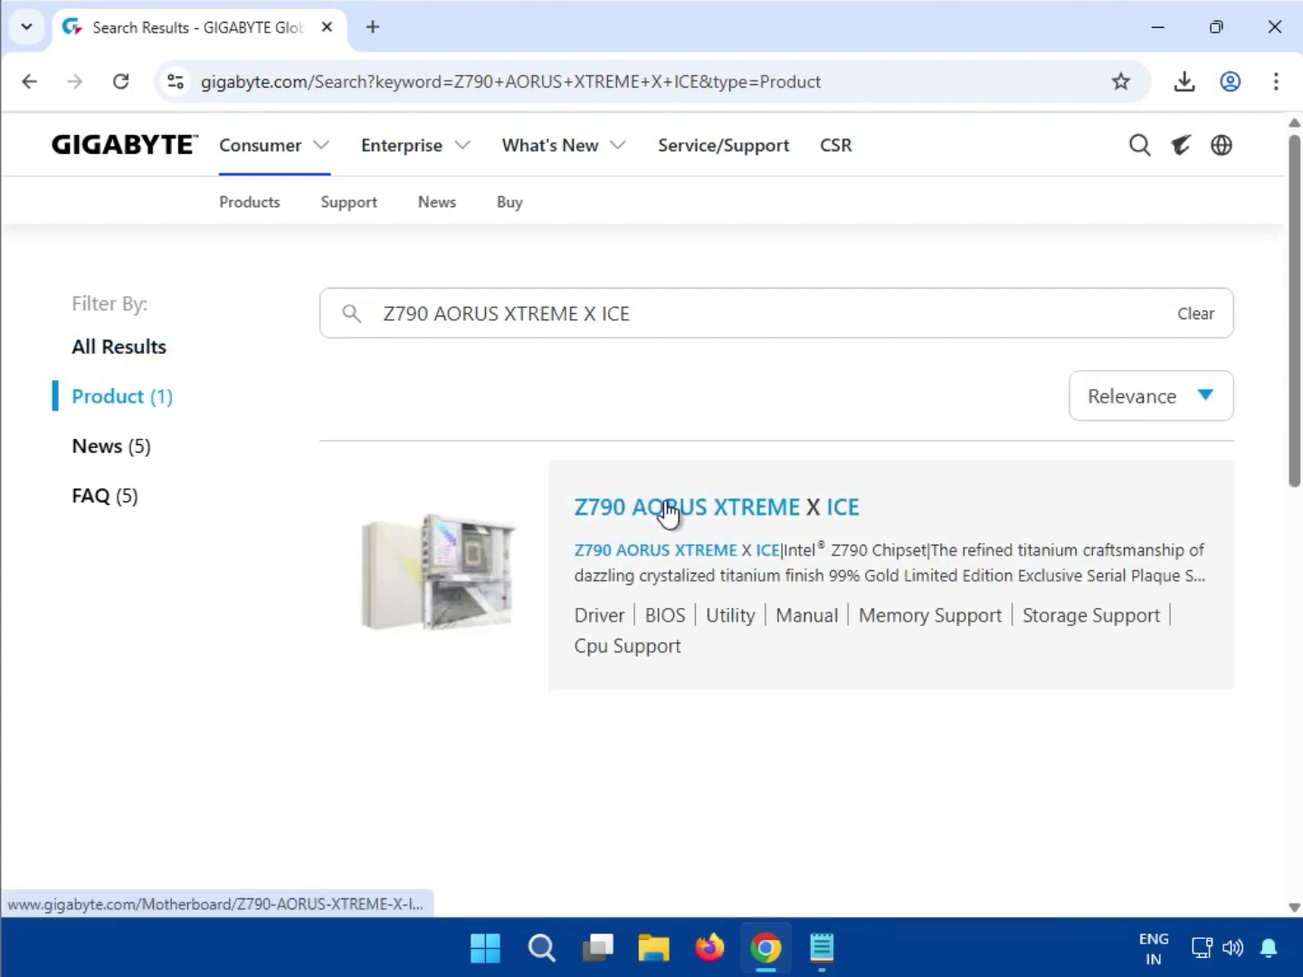
pyautogui.click(608, 511)
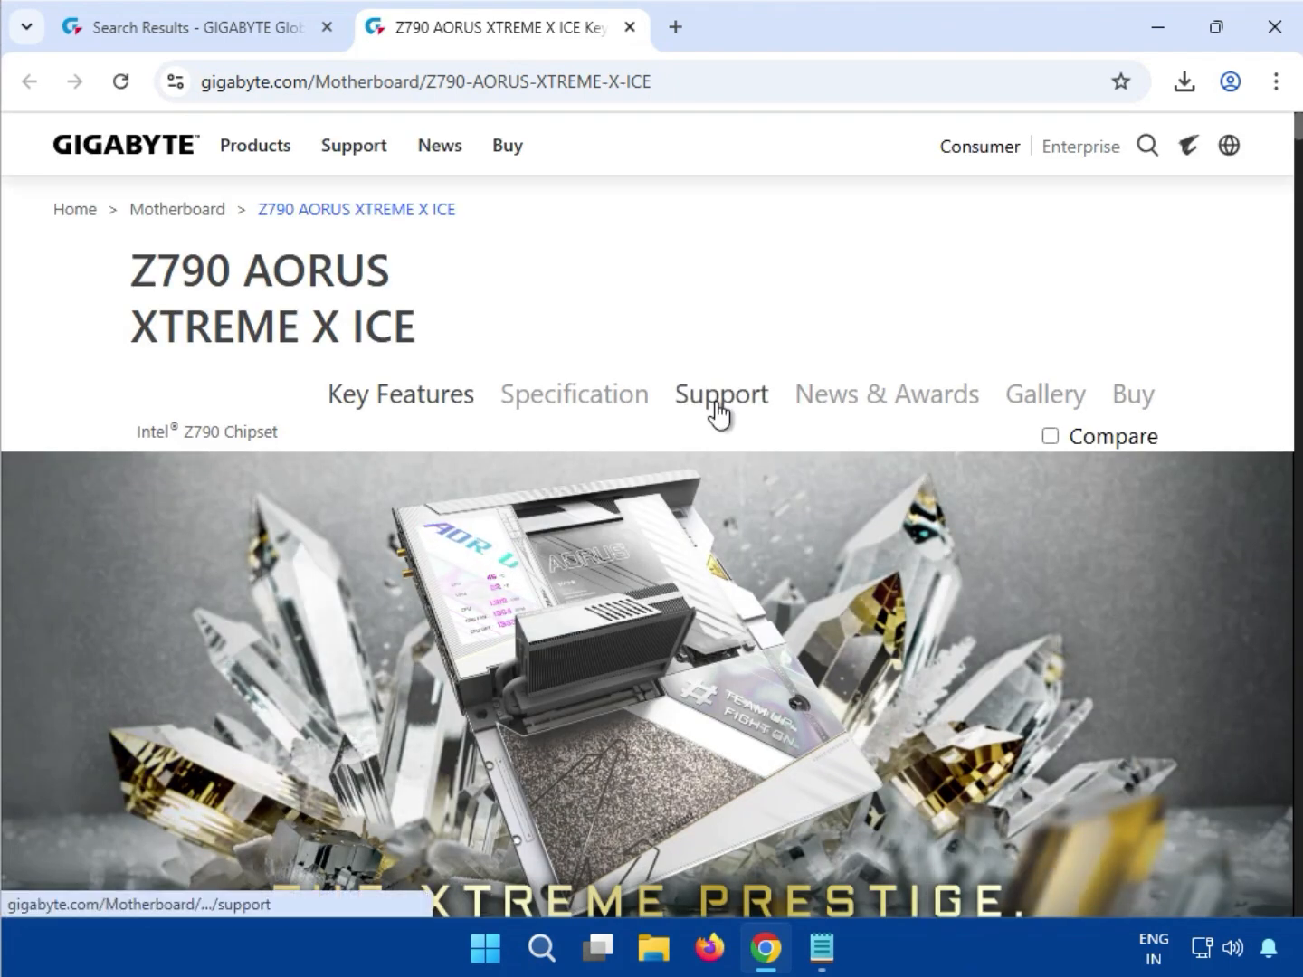
# Go to the board's Support downloads, review the driver categories, and open the Driver OS list
pyautogui.click(719, 398)
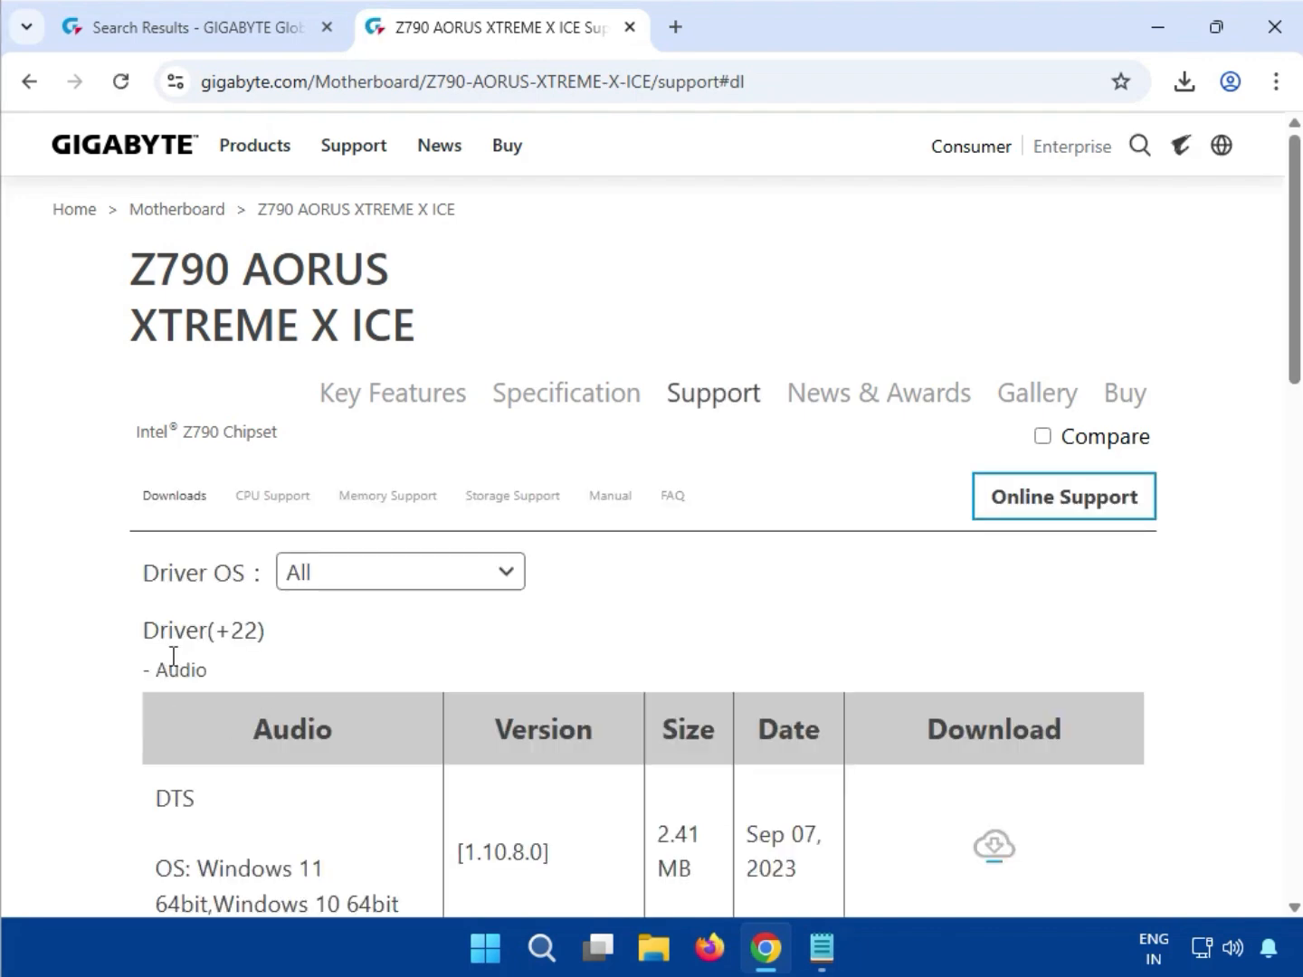
pyautogui.scroll(-5, 502, 660)
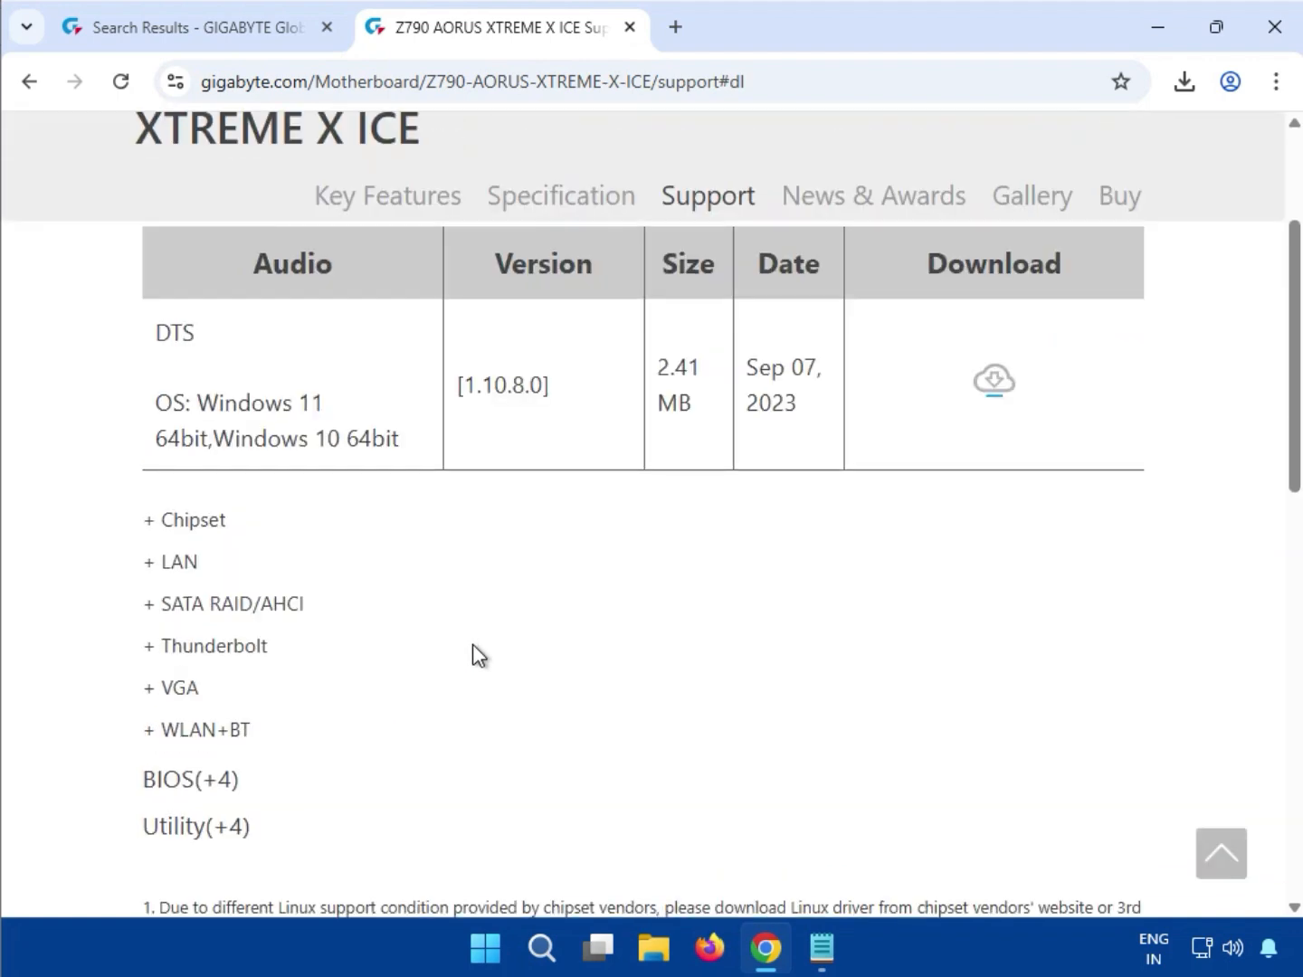
pyautogui.scroll(-1, 560, 752)
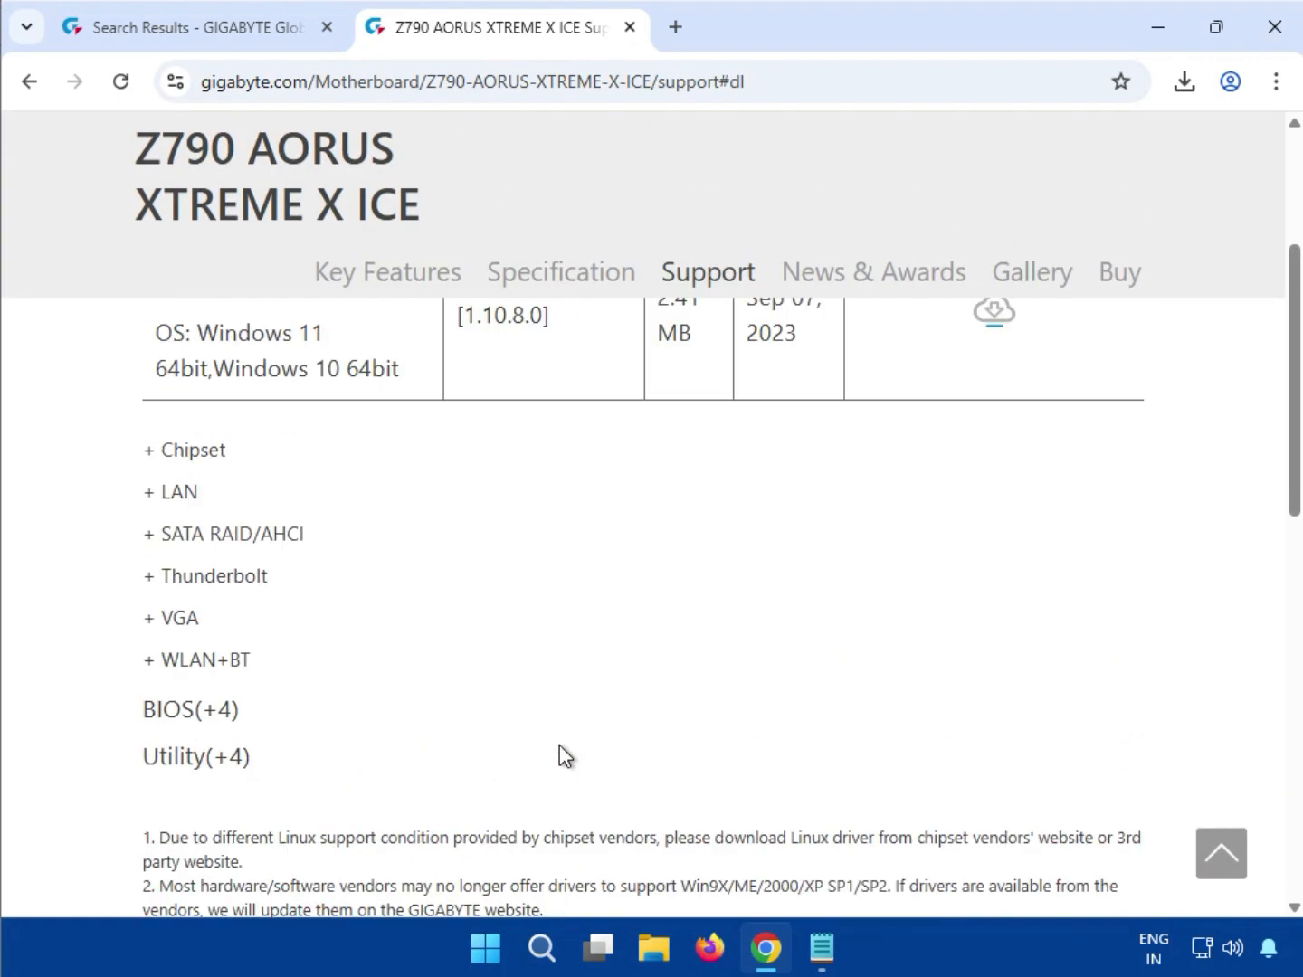
pyautogui.scroll(6, 560, 745)
pyautogui.click(393, 582)
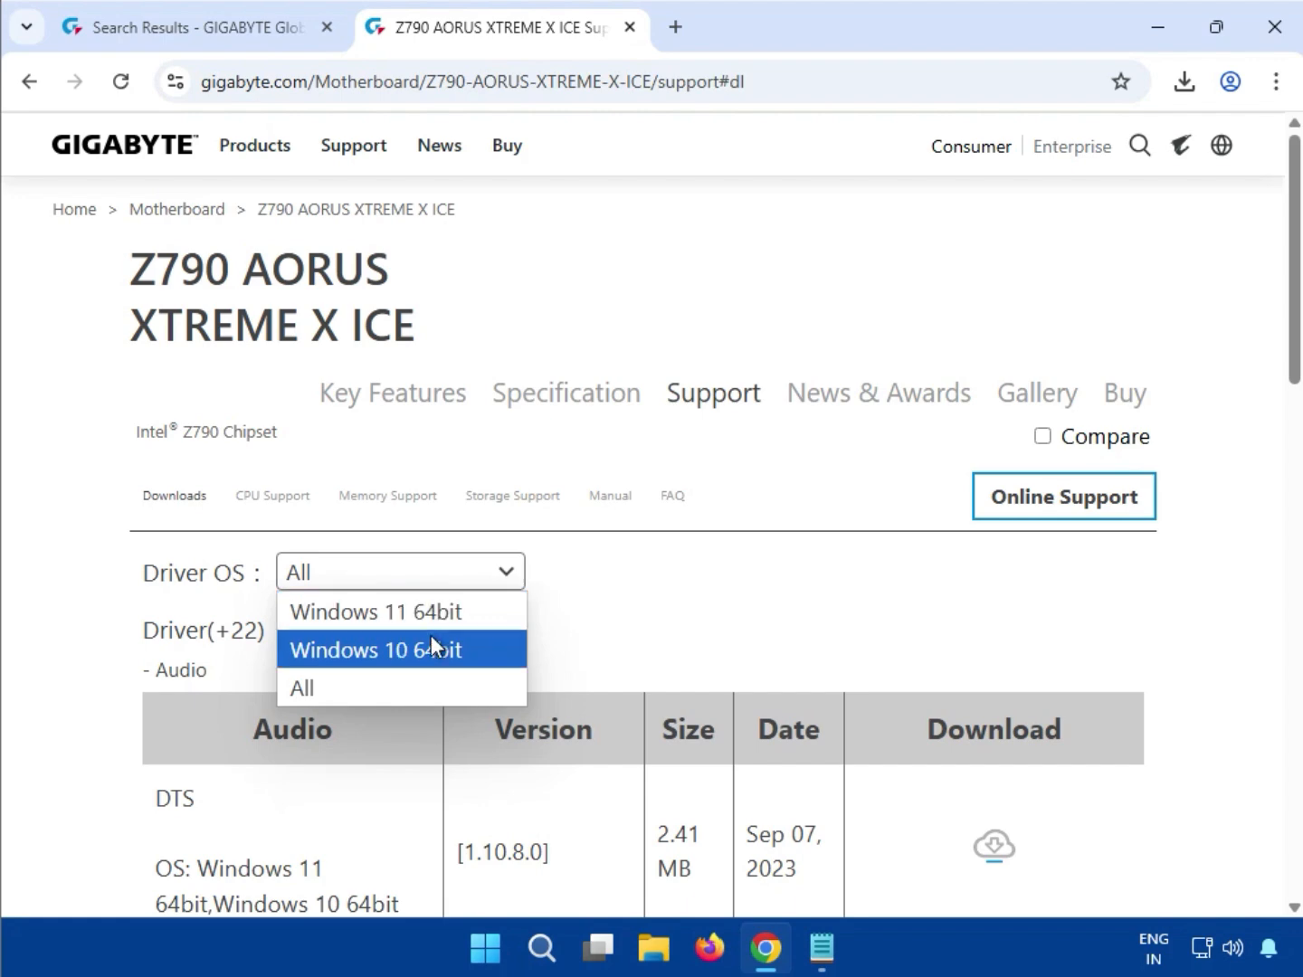
# Filter drivers to Windows 11 64bit and download the DTS audio driver 1.10.8.0
pyautogui.click(443, 614)
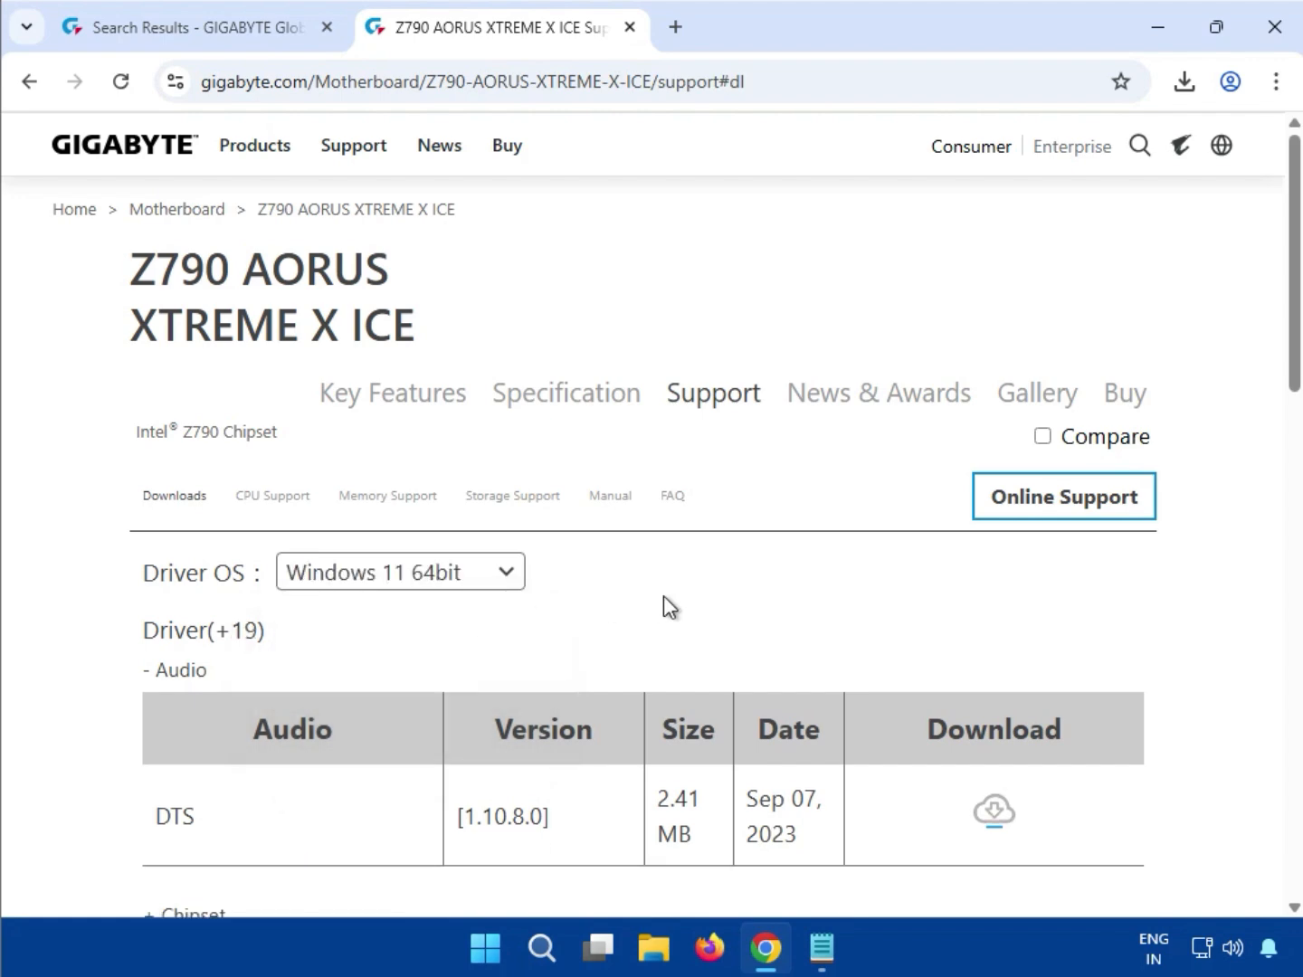
pyautogui.scroll(-1, 186, 630)
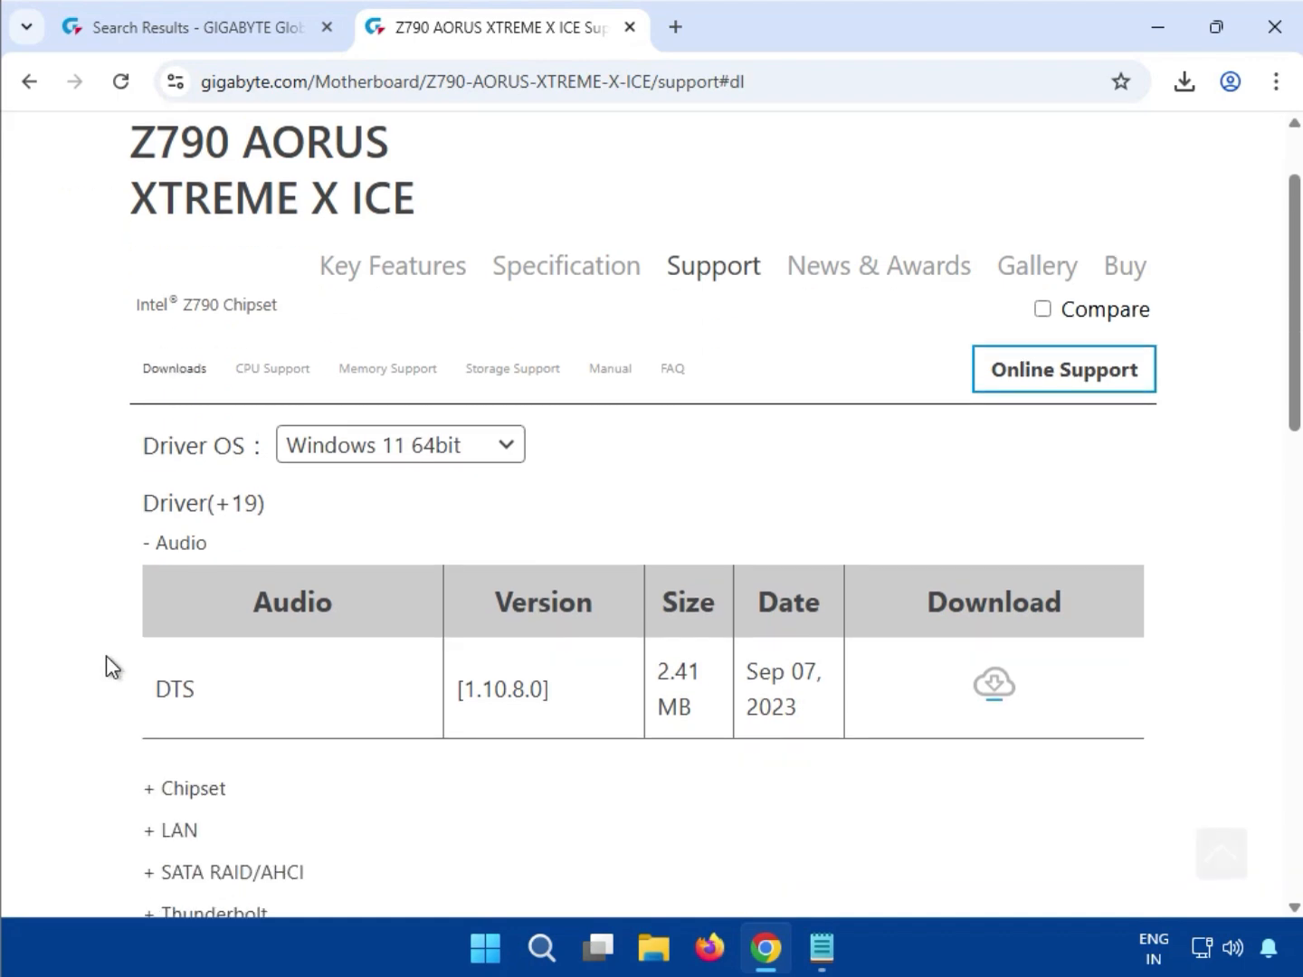
pyautogui.doubleClick(177, 689)
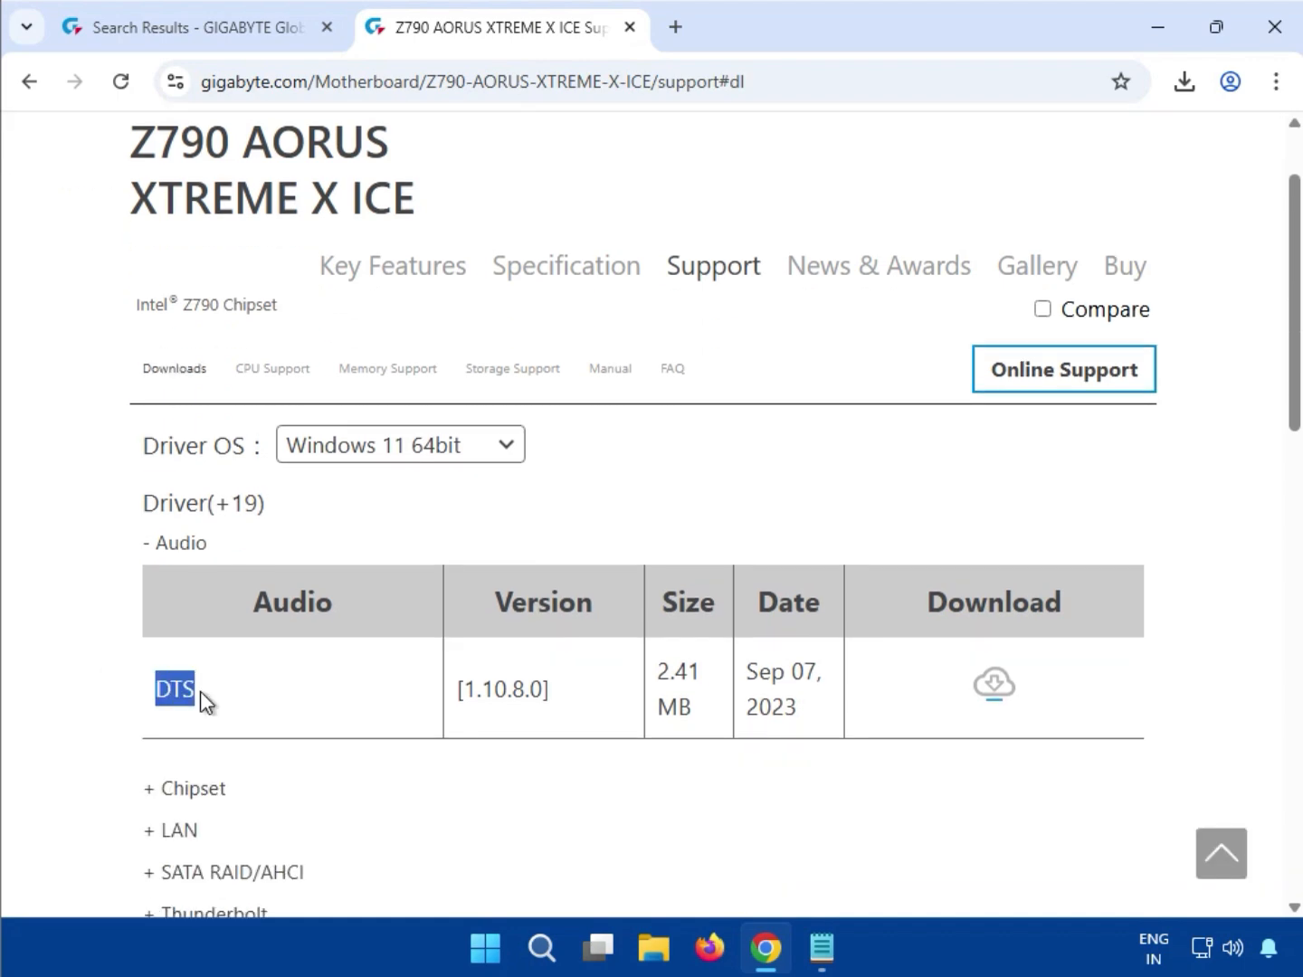
pyautogui.click(1008, 698)
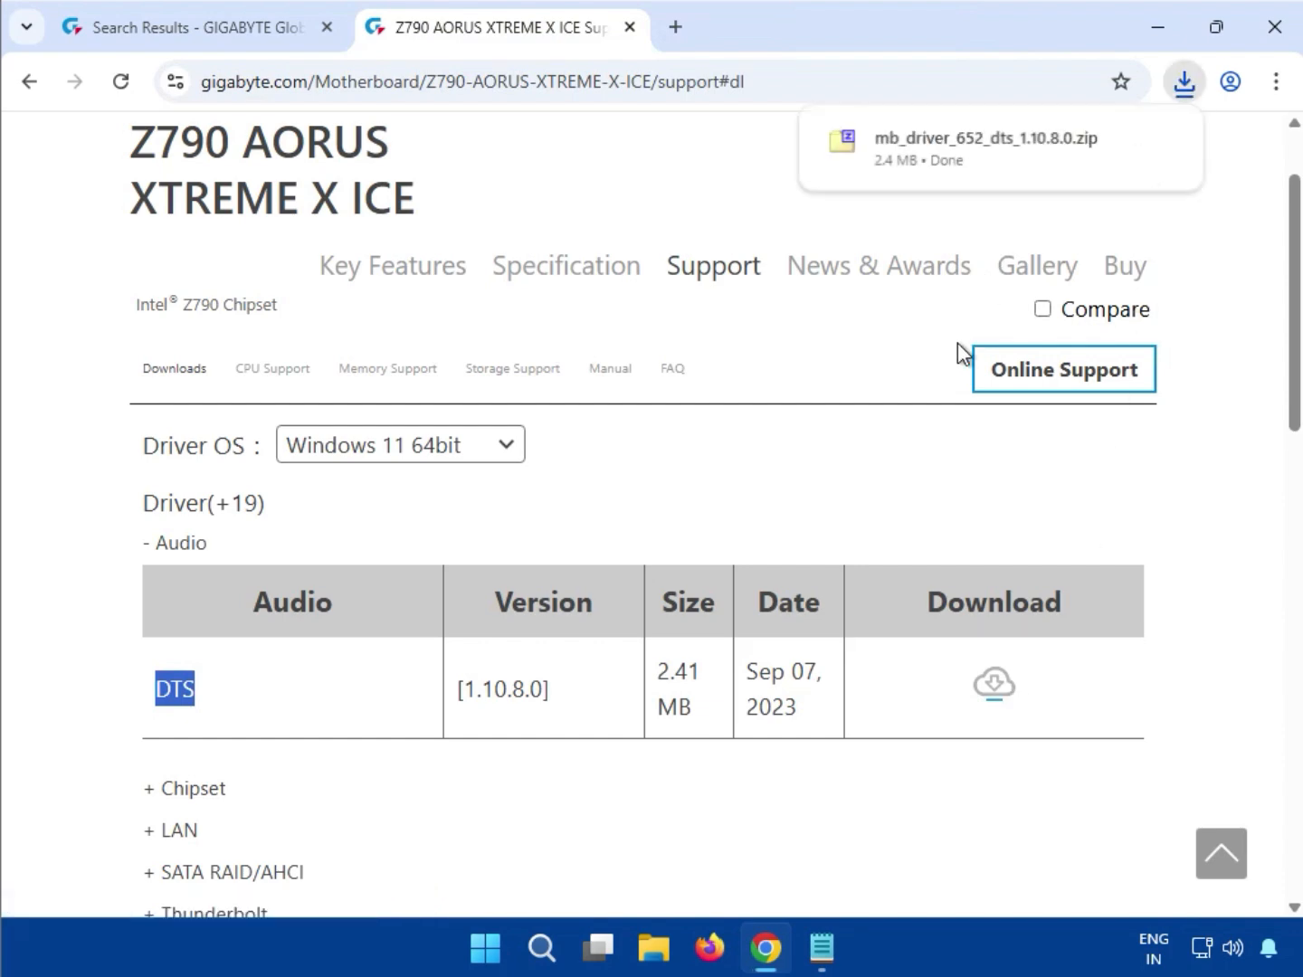
# Run 652_1.10.8.0_DCHSETUP.EXE from the DTS zip in 7-Zip with administrator approval
pyautogui.click(921, 145)
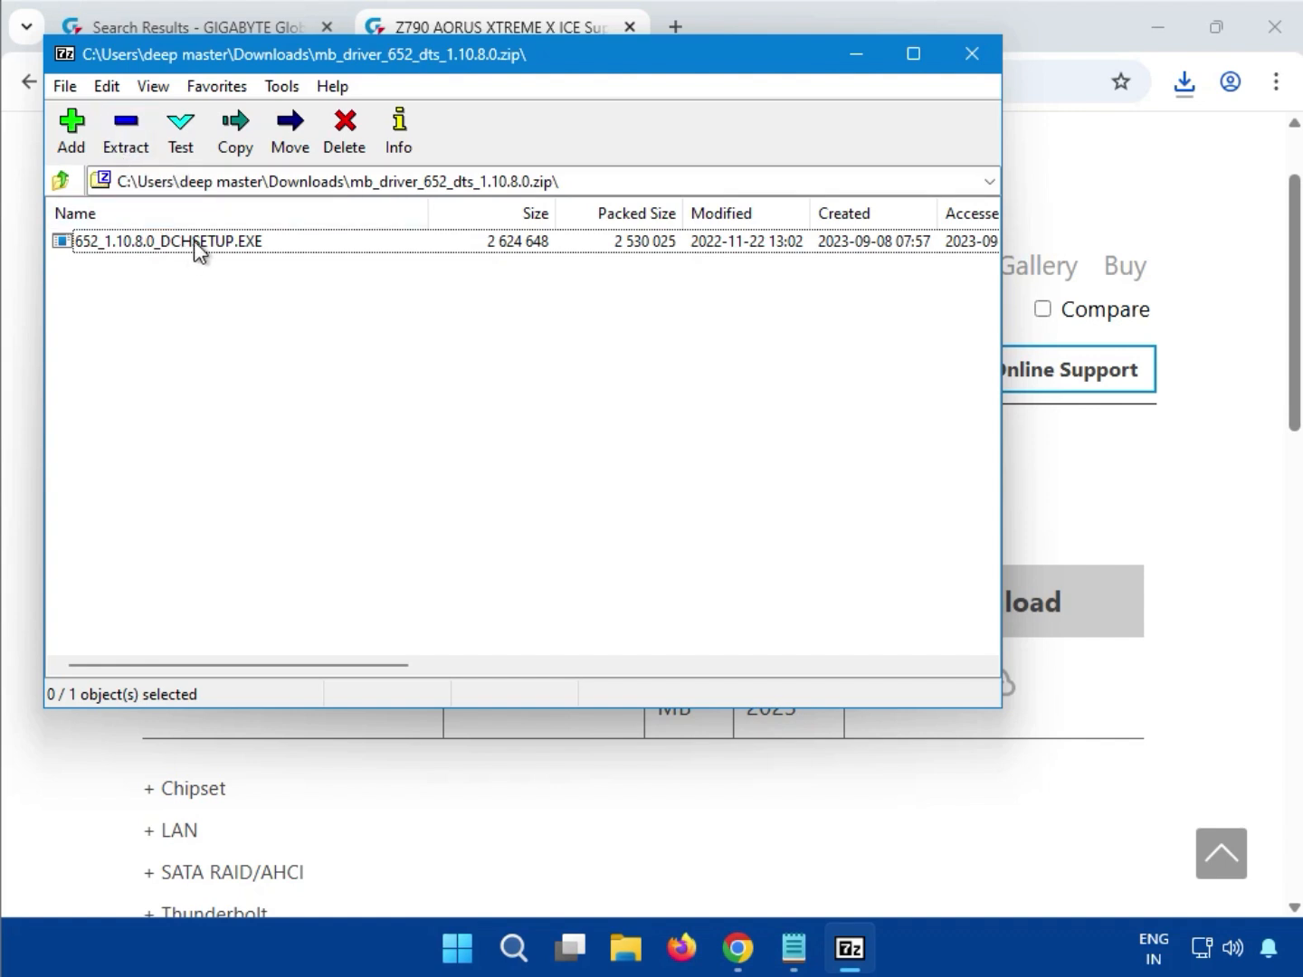
pyautogui.moveTo(194, 240); pyautogui.dragTo(268, 256)
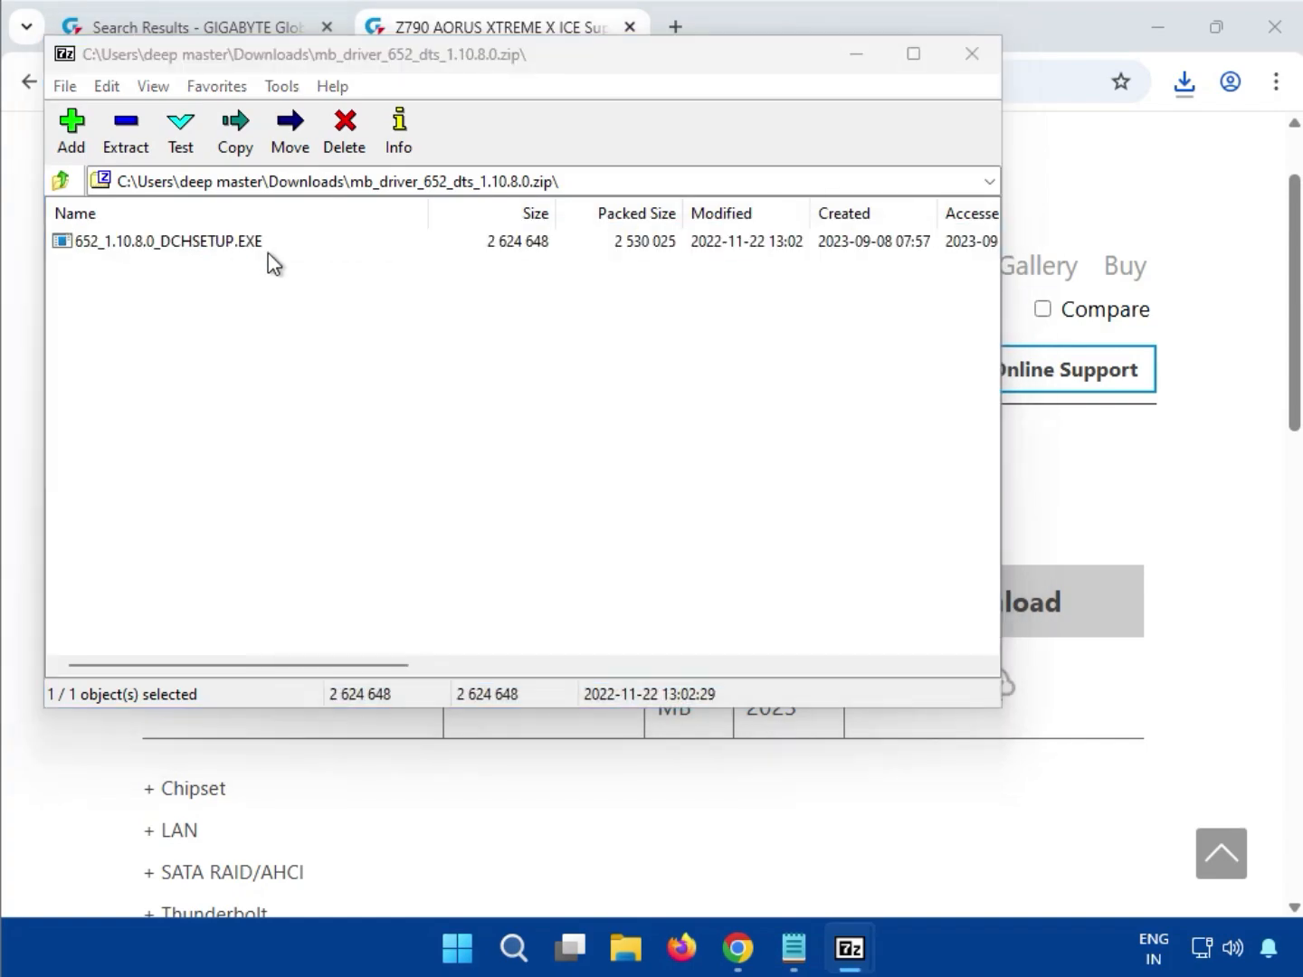
pyautogui.doubleClick(242, 254)
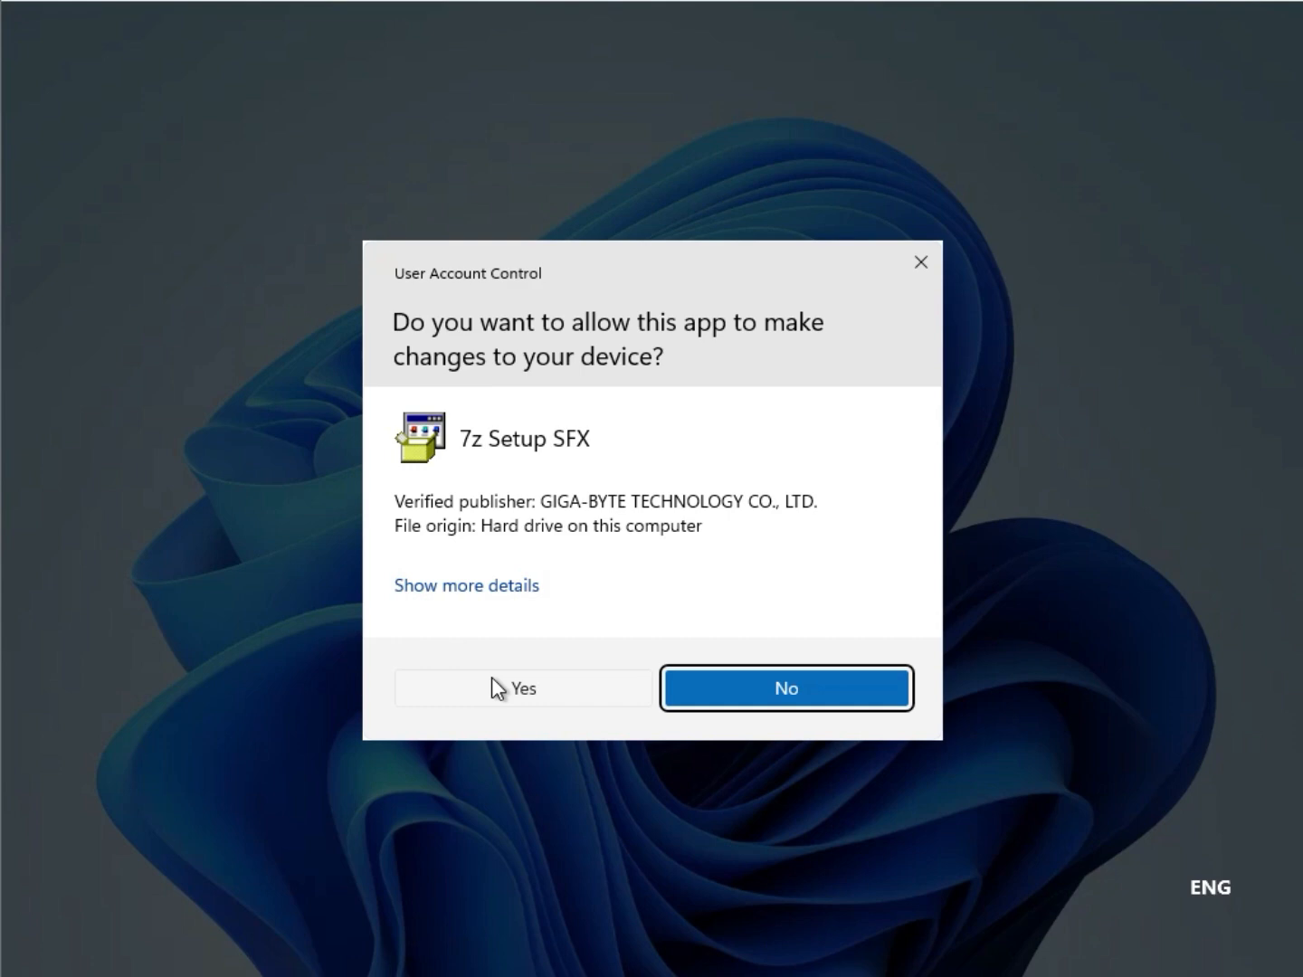
pyautogui.click(493, 679)
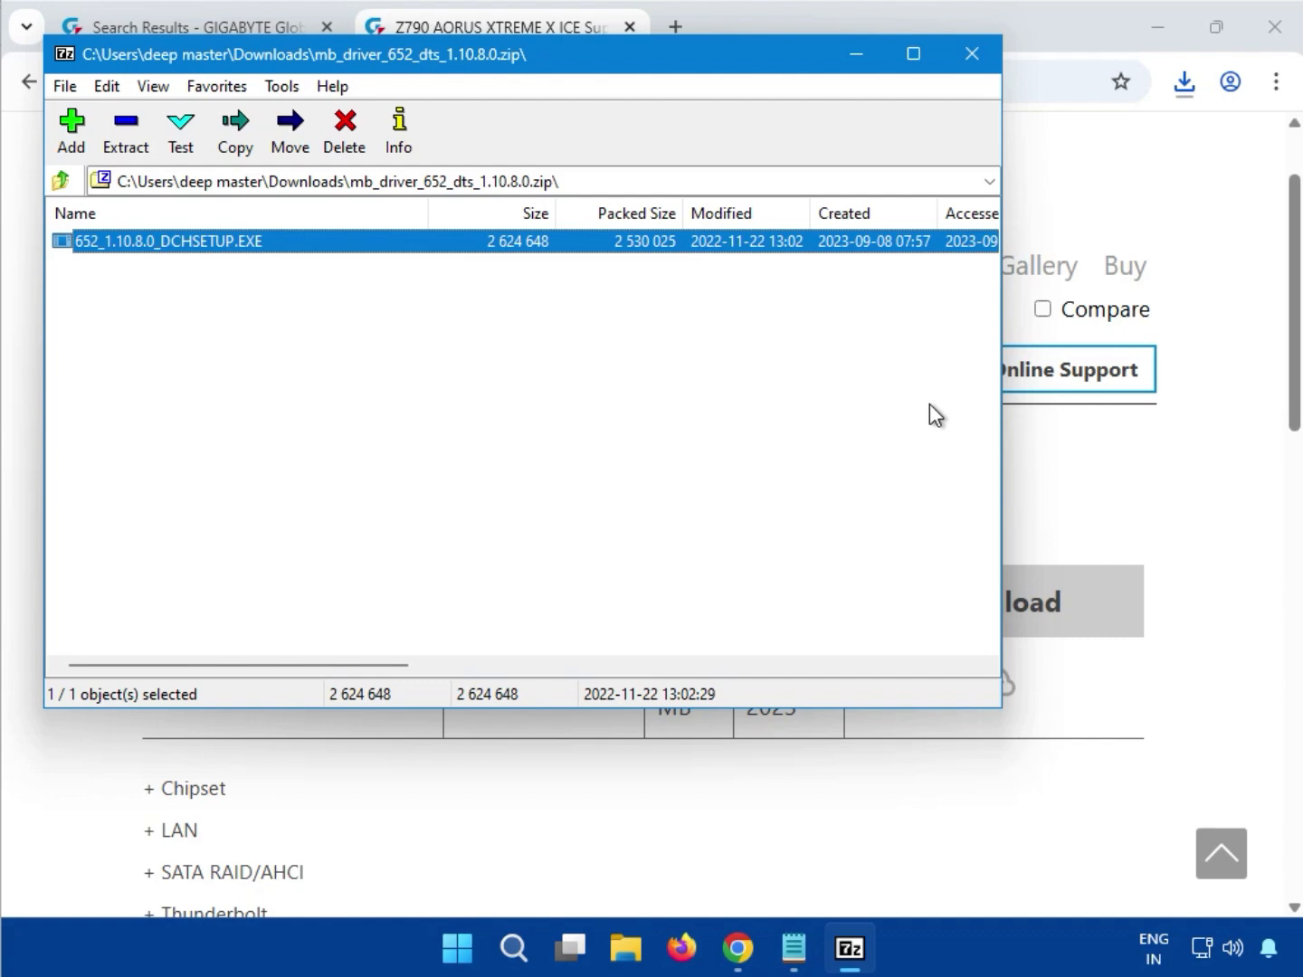
# Close 7-Zip, expand Chipset, and download the Intel DTT (APO) driver 9.0.11405.42569
pyautogui.click(973, 53)
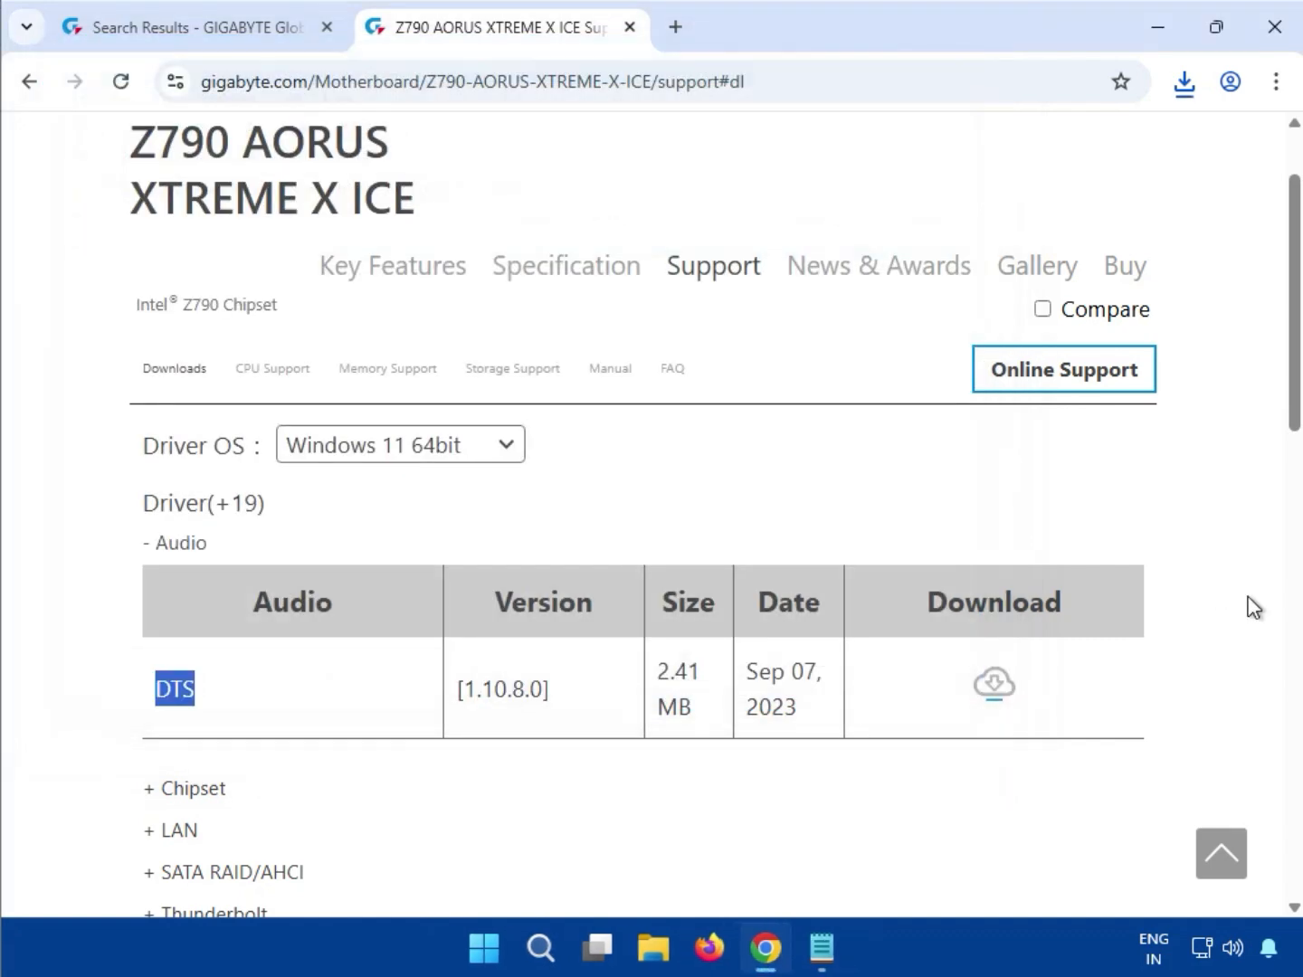
pyautogui.click(1226, 596)
pyautogui.scroll(-5, 945, 652)
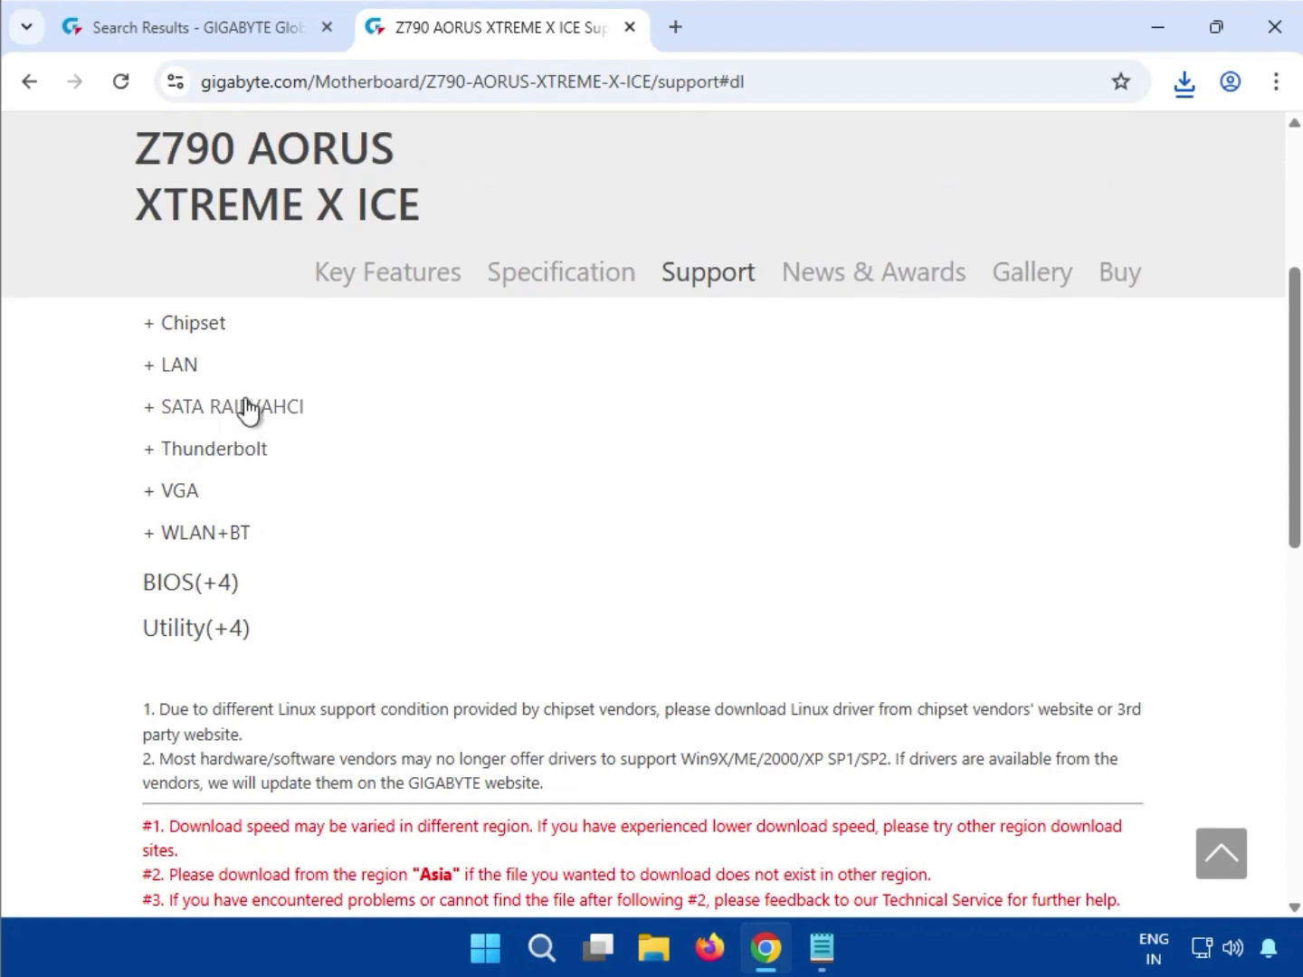
pyautogui.click(214, 338)
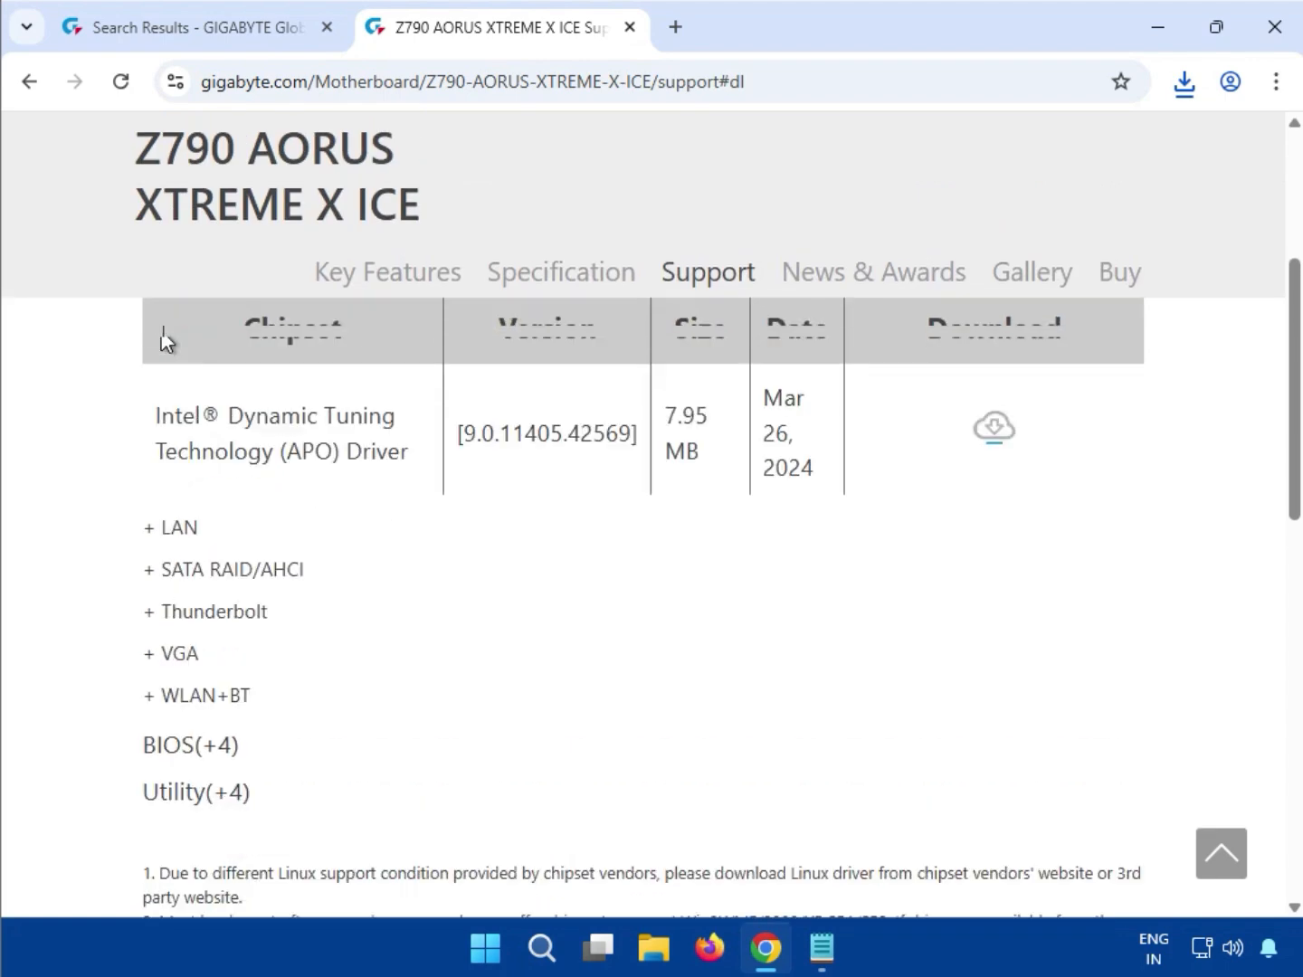
pyautogui.scroll(-2, 173, 379)
pyautogui.scroll(3, 240, 530)
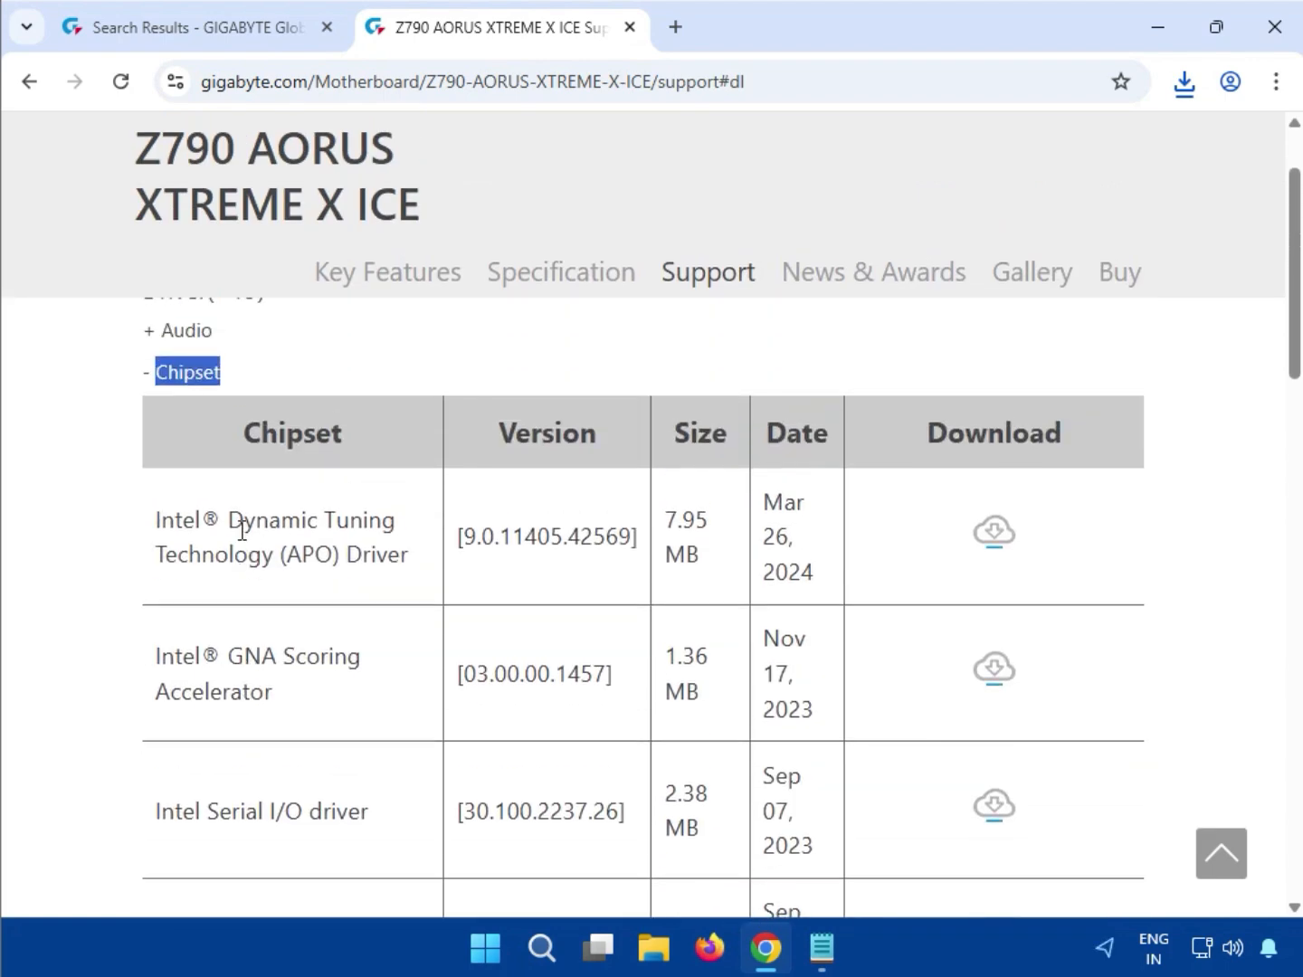
pyautogui.moveTo(151, 530); pyautogui.dragTo(597, 552)
pyautogui.click(999, 541)
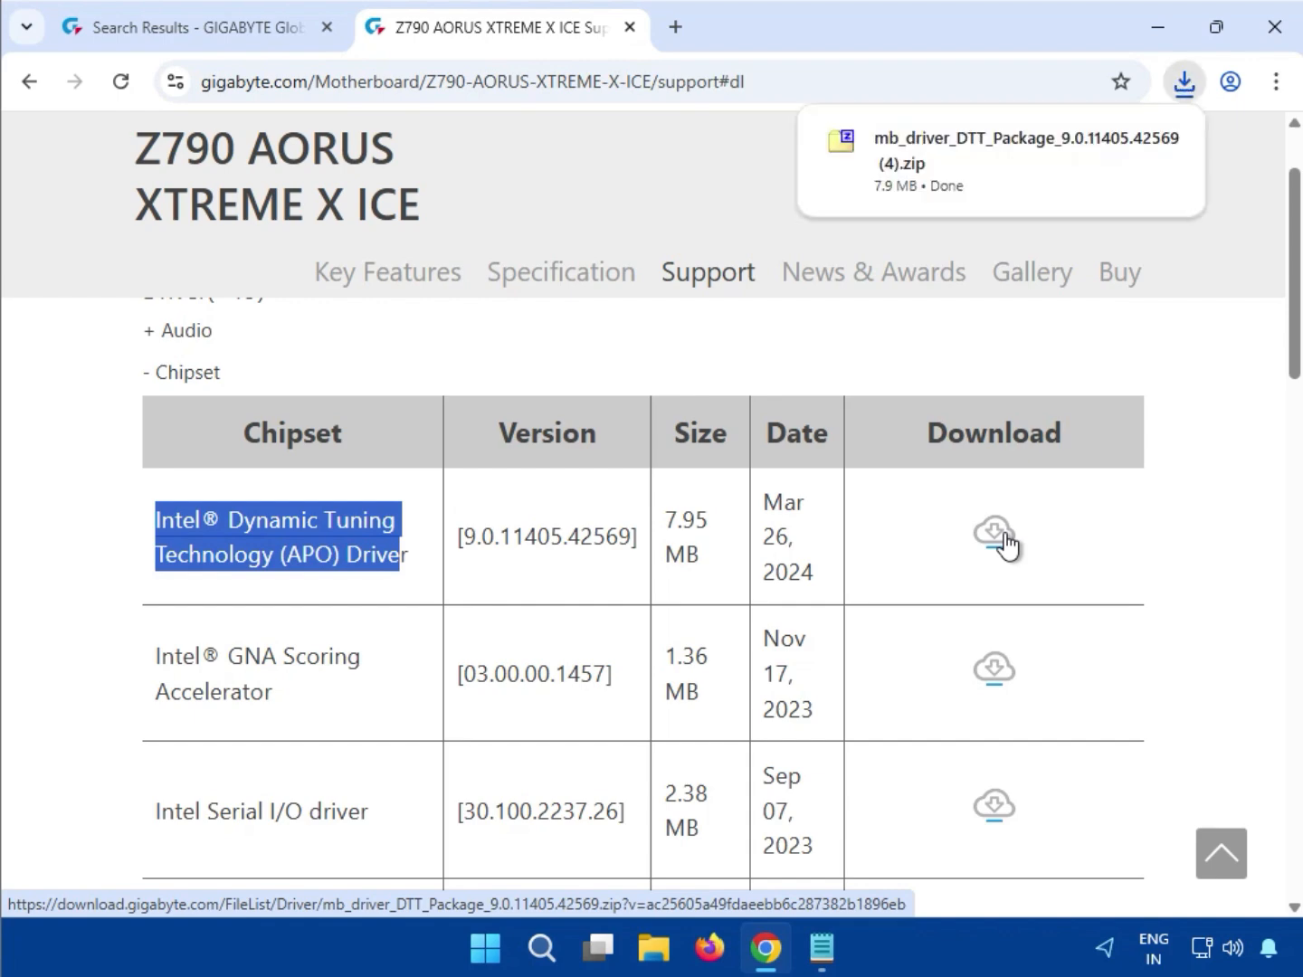
# Run DTT_Package_9.0.11405.42569.exe as administrator, dismiss the enable-in-BIOS message, and close 7-Zip
pyautogui.click(928, 182)
pyautogui.doubleClick(205, 241)
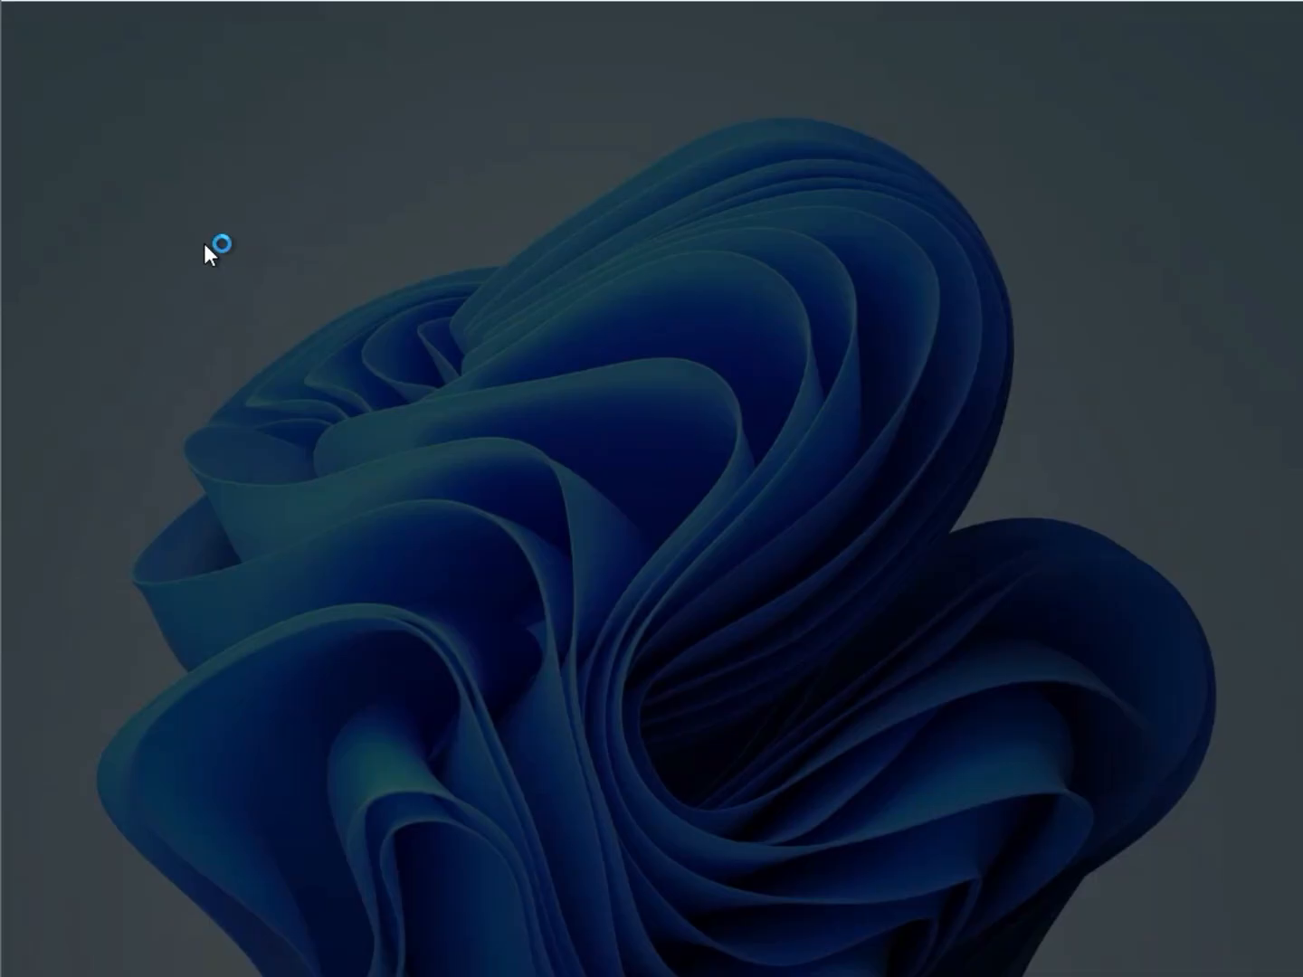
pyautogui.click(531, 699)
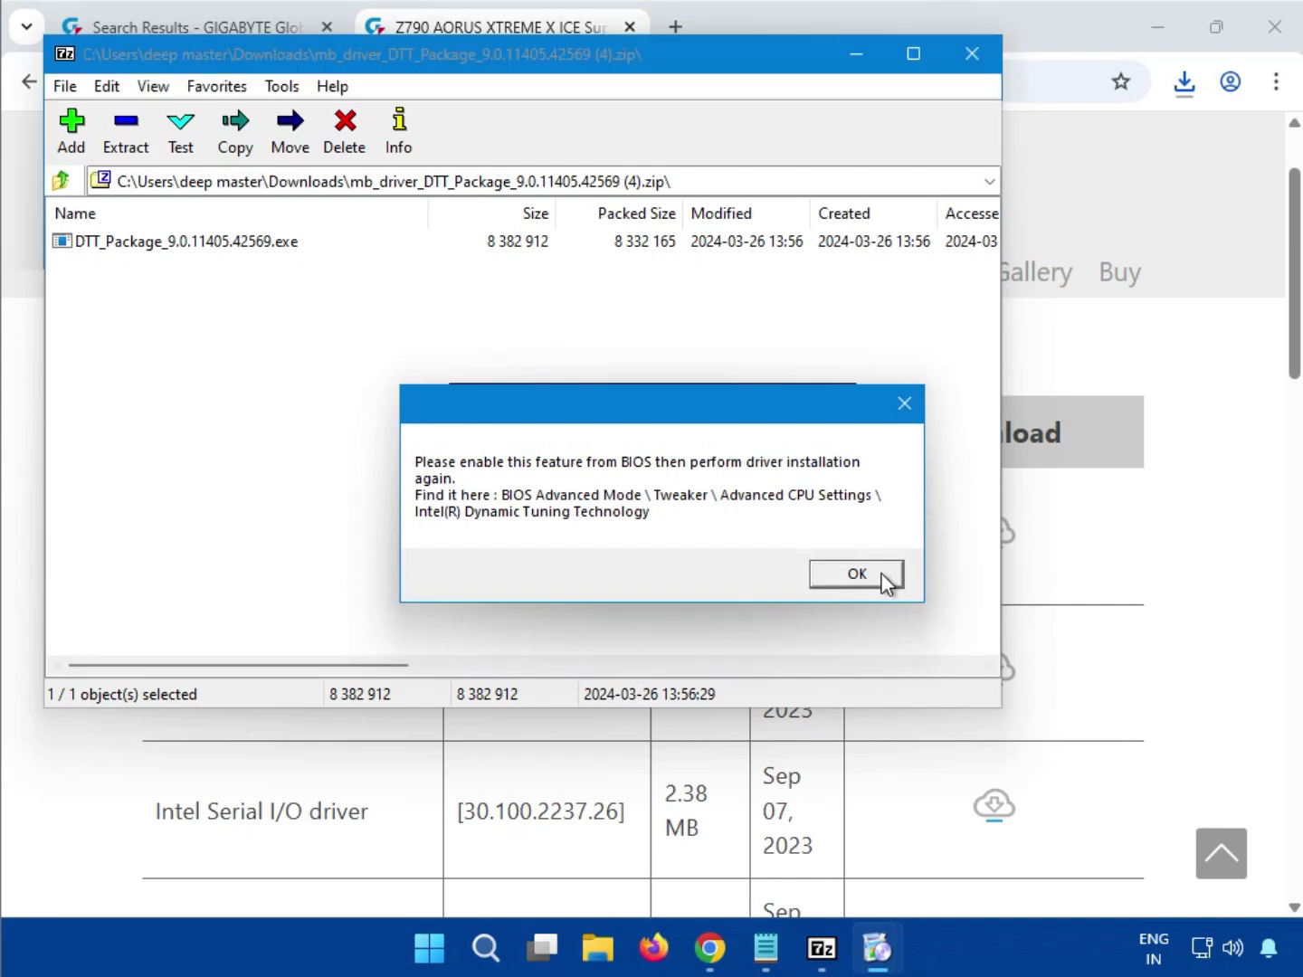
pyautogui.click(882, 576)
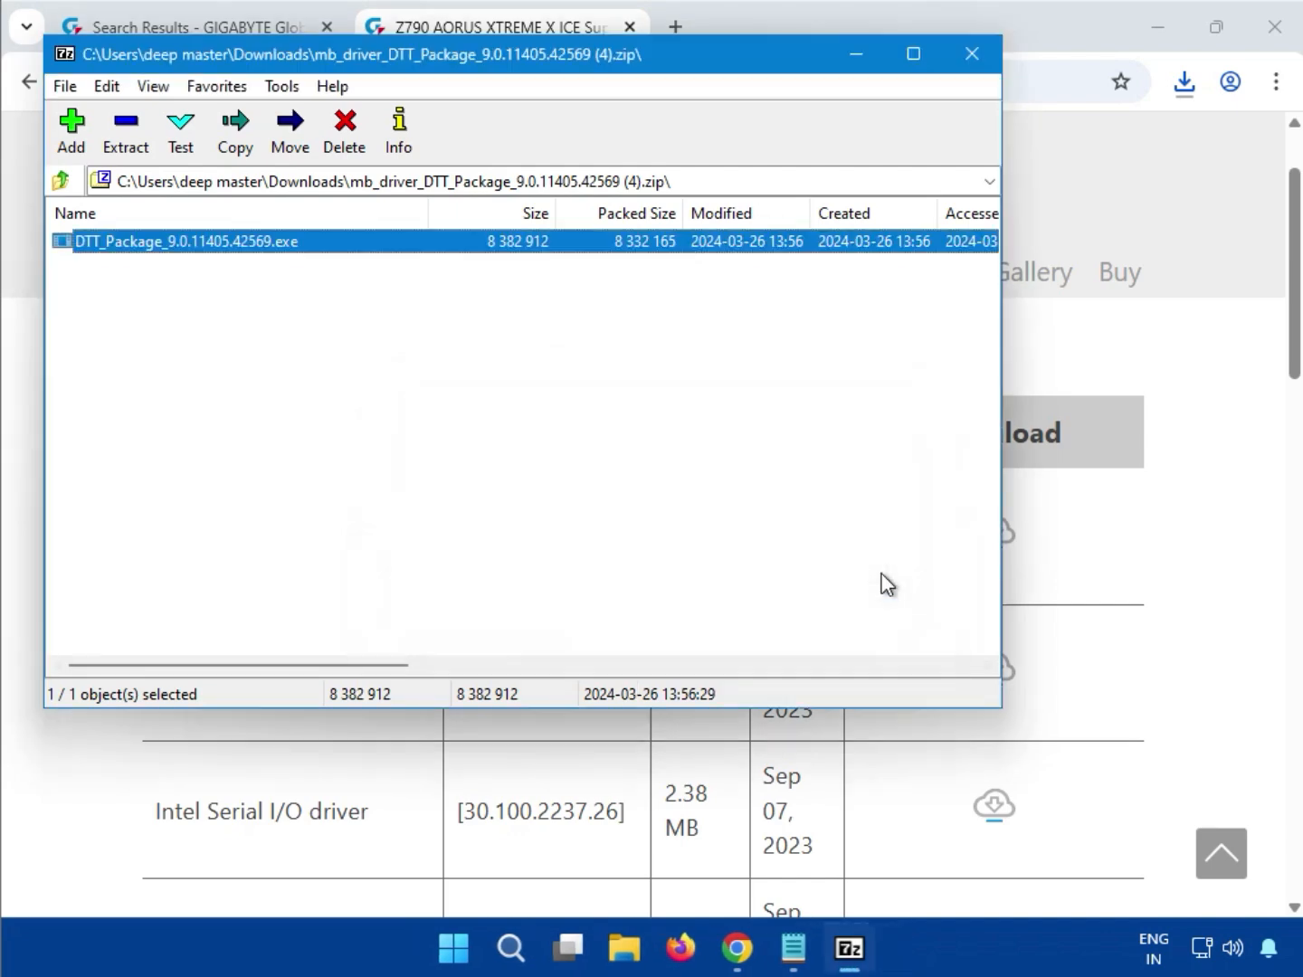
pyautogui.click(985, 68)
# Download the Intel Serial I/O driver 30.100.2237.26 package (2.4 MB)
pyautogui.scroll(-1, 716, 626)
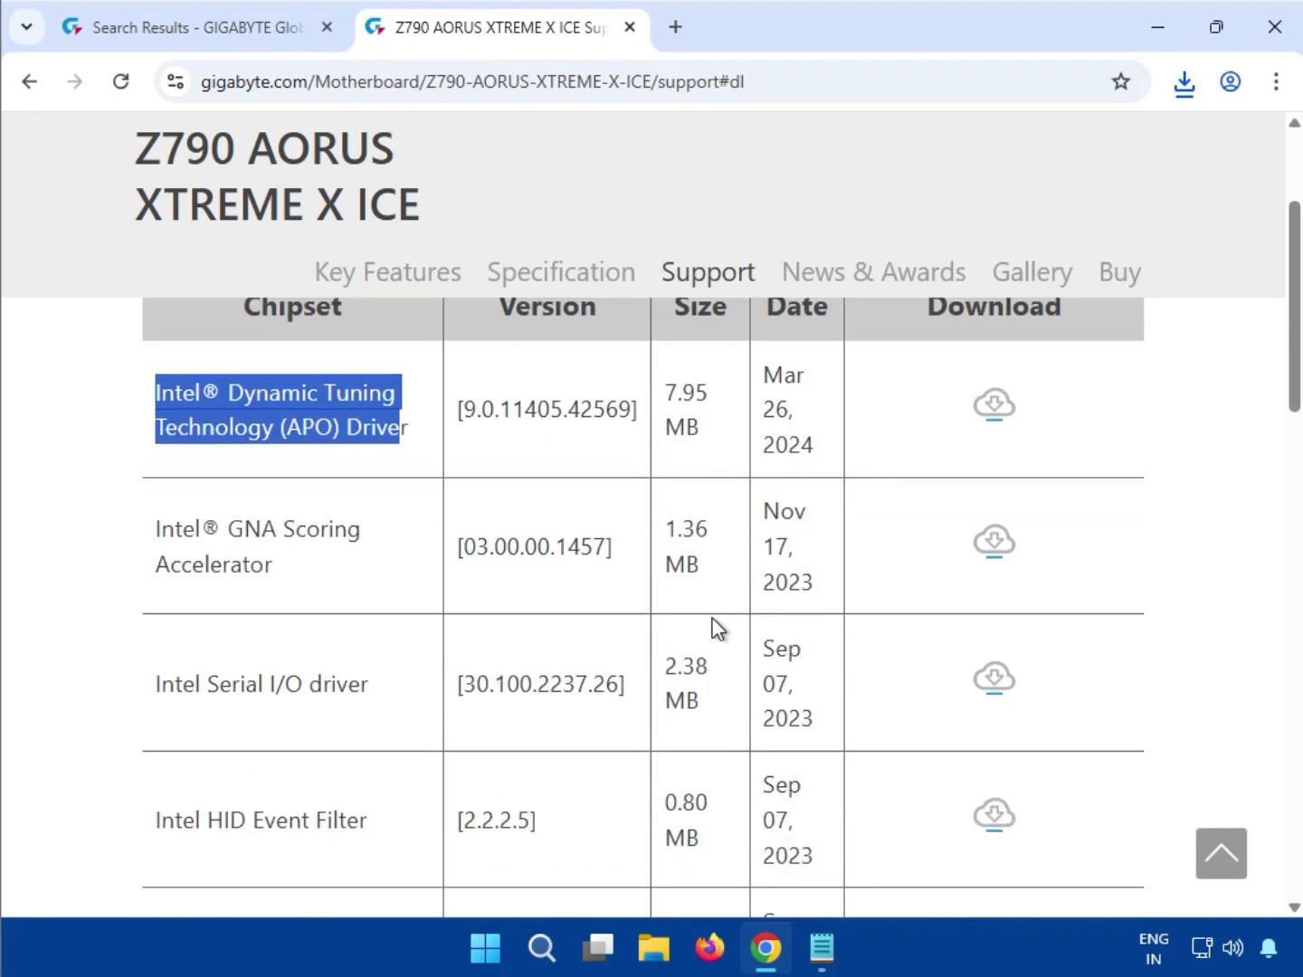
pyautogui.scroll(-1, 717, 626)
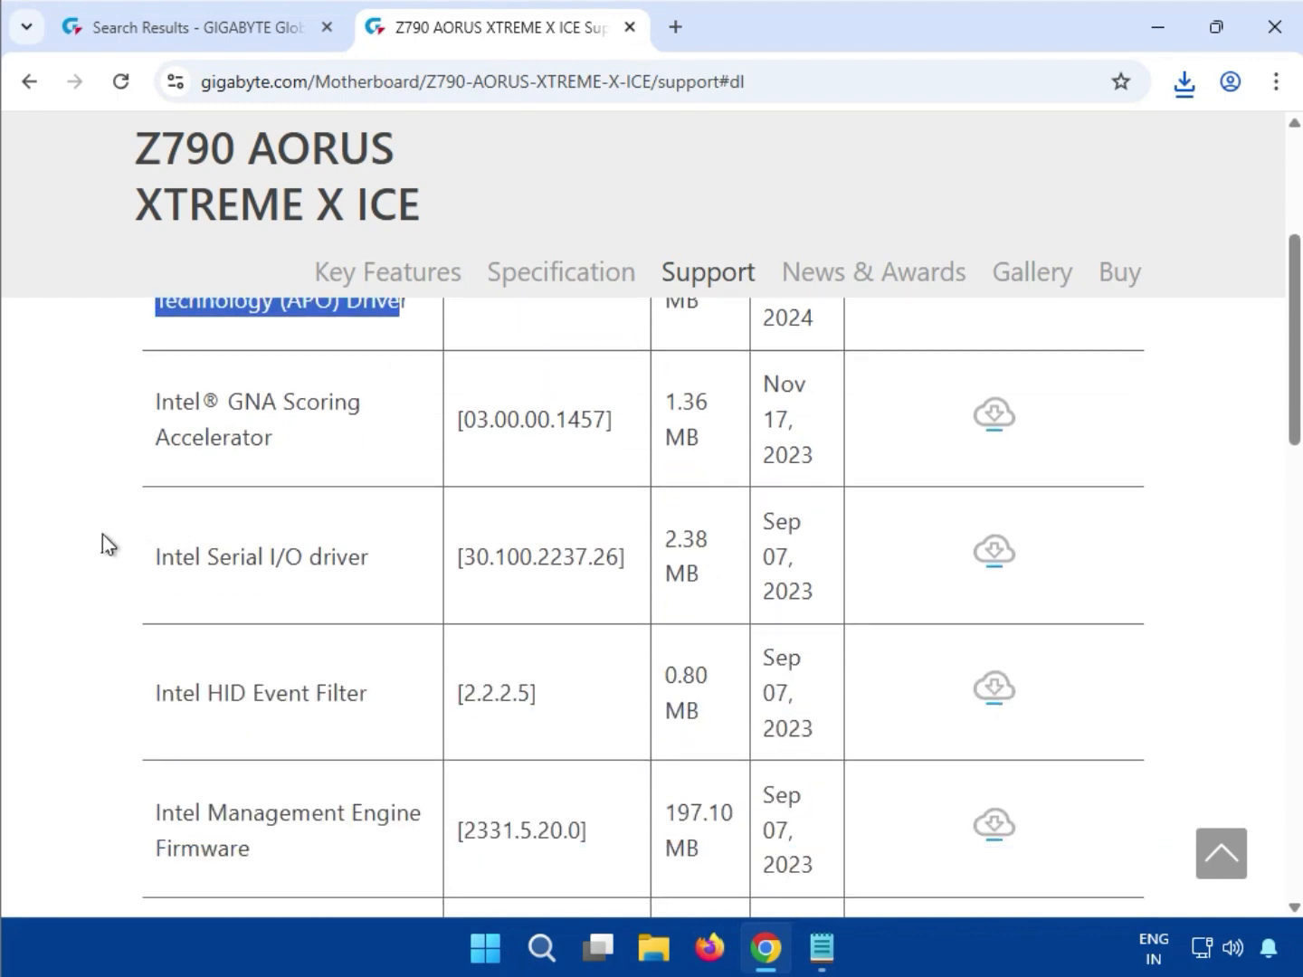
pyautogui.moveTo(151, 557); pyautogui.dragTo(233, 550)
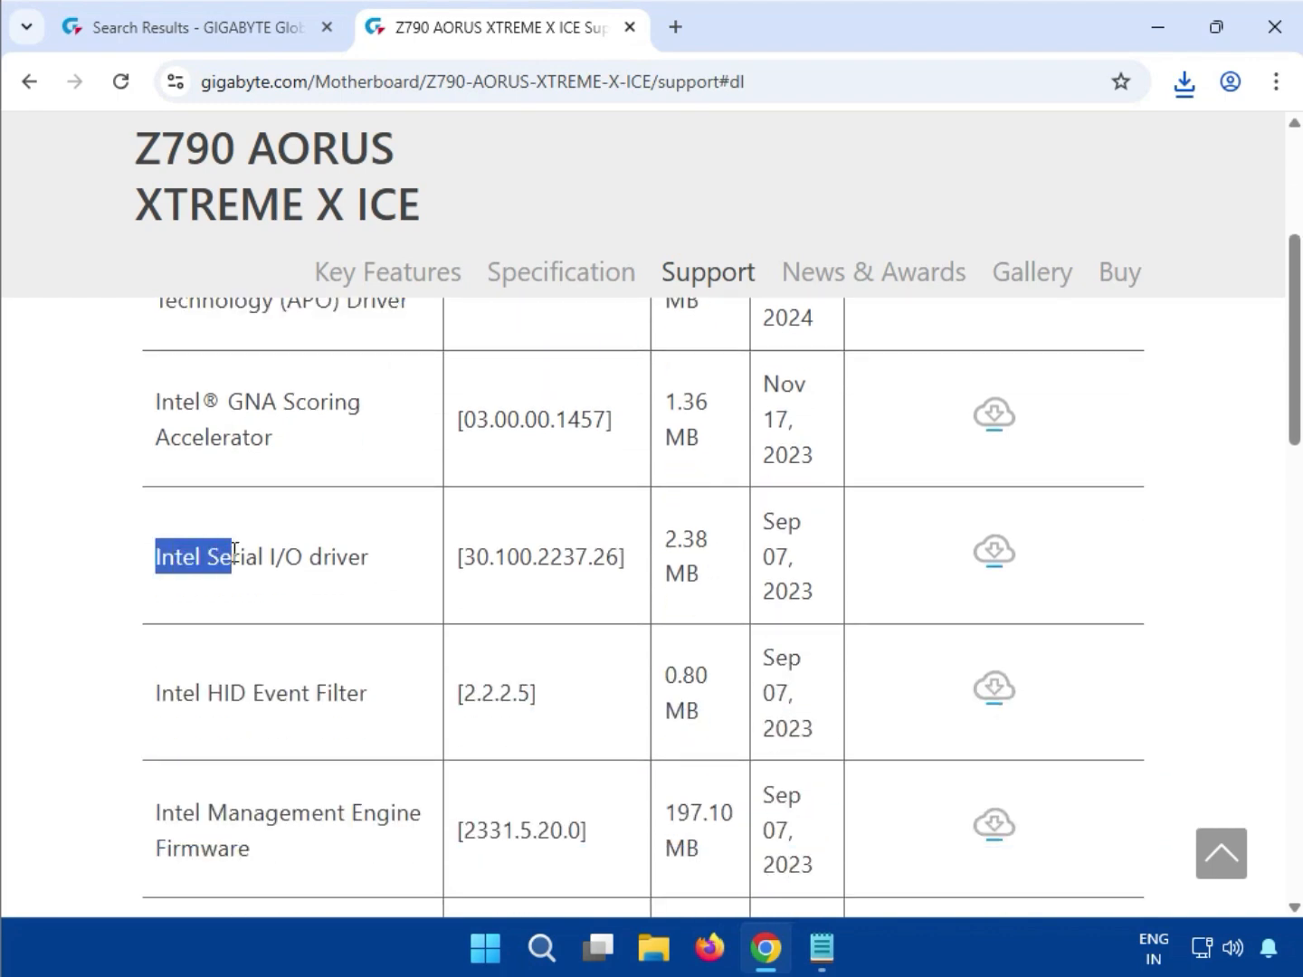
pyautogui.click(379, 570)
pyautogui.click(995, 558)
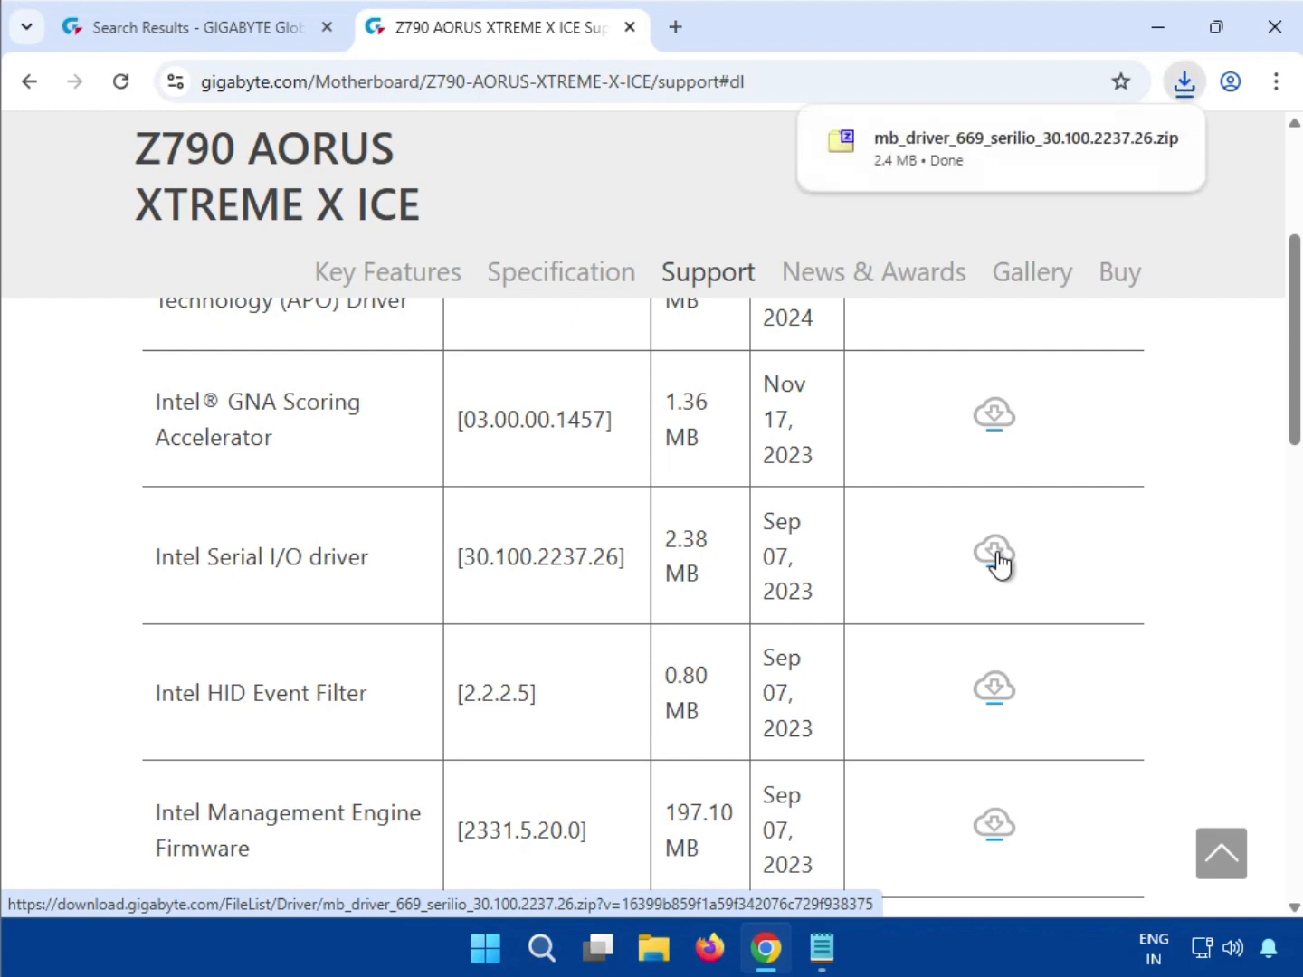
# Run 669_30.100.2237.26_SETUPSERIALIO.EXE from the Serial I/O zip with administrator approval
pyautogui.click(943, 168)
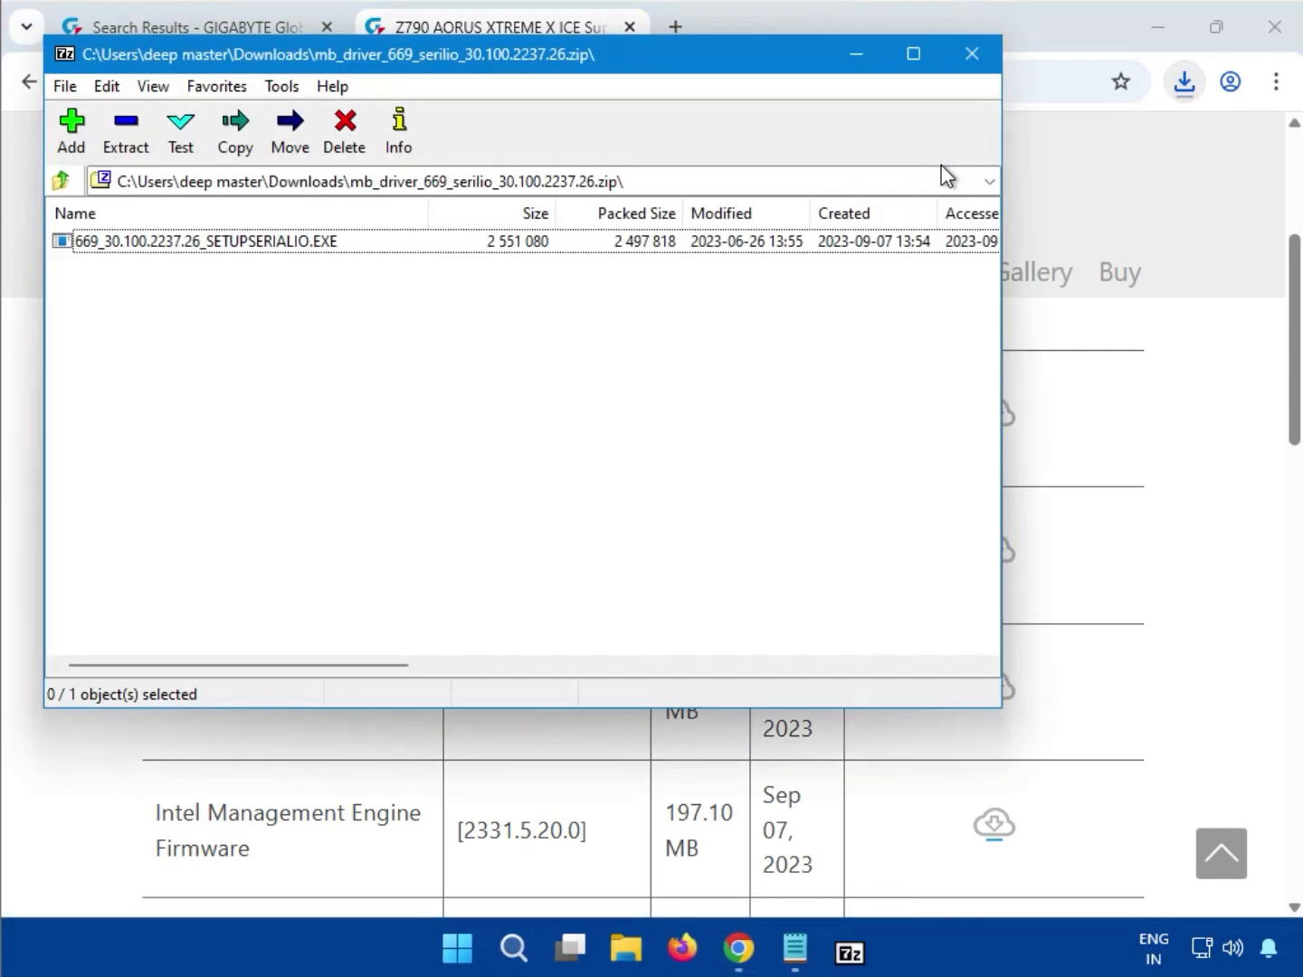
pyautogui.doubleClick(299, 242)
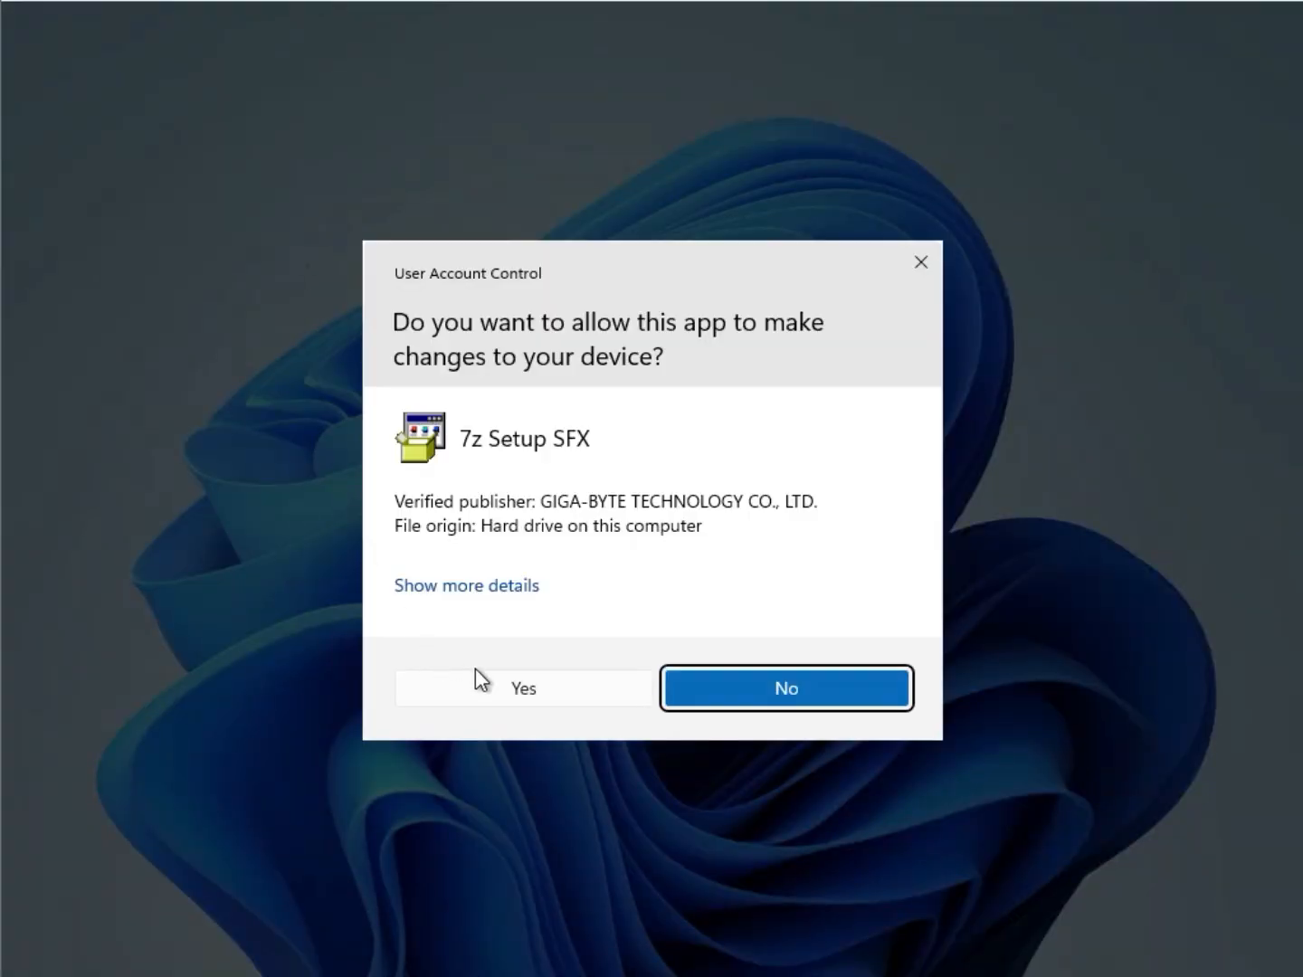
pyautogui.click(531, 692)
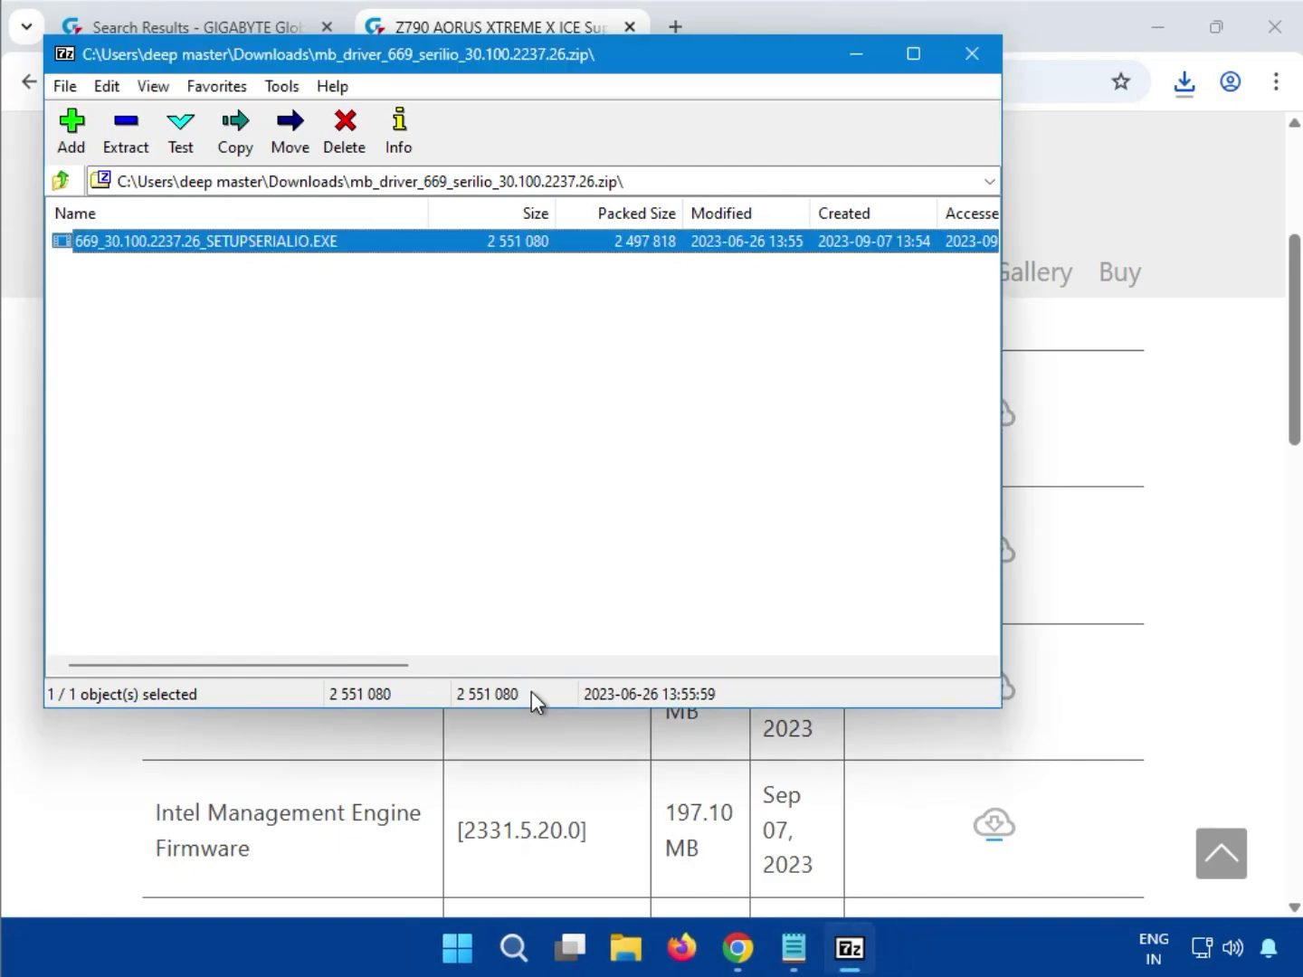
# Close 7-Zip, then download and open the Intel i225 & i226 LAN driver 2.1.5.3 zip
pyautogui.click(970, 54)
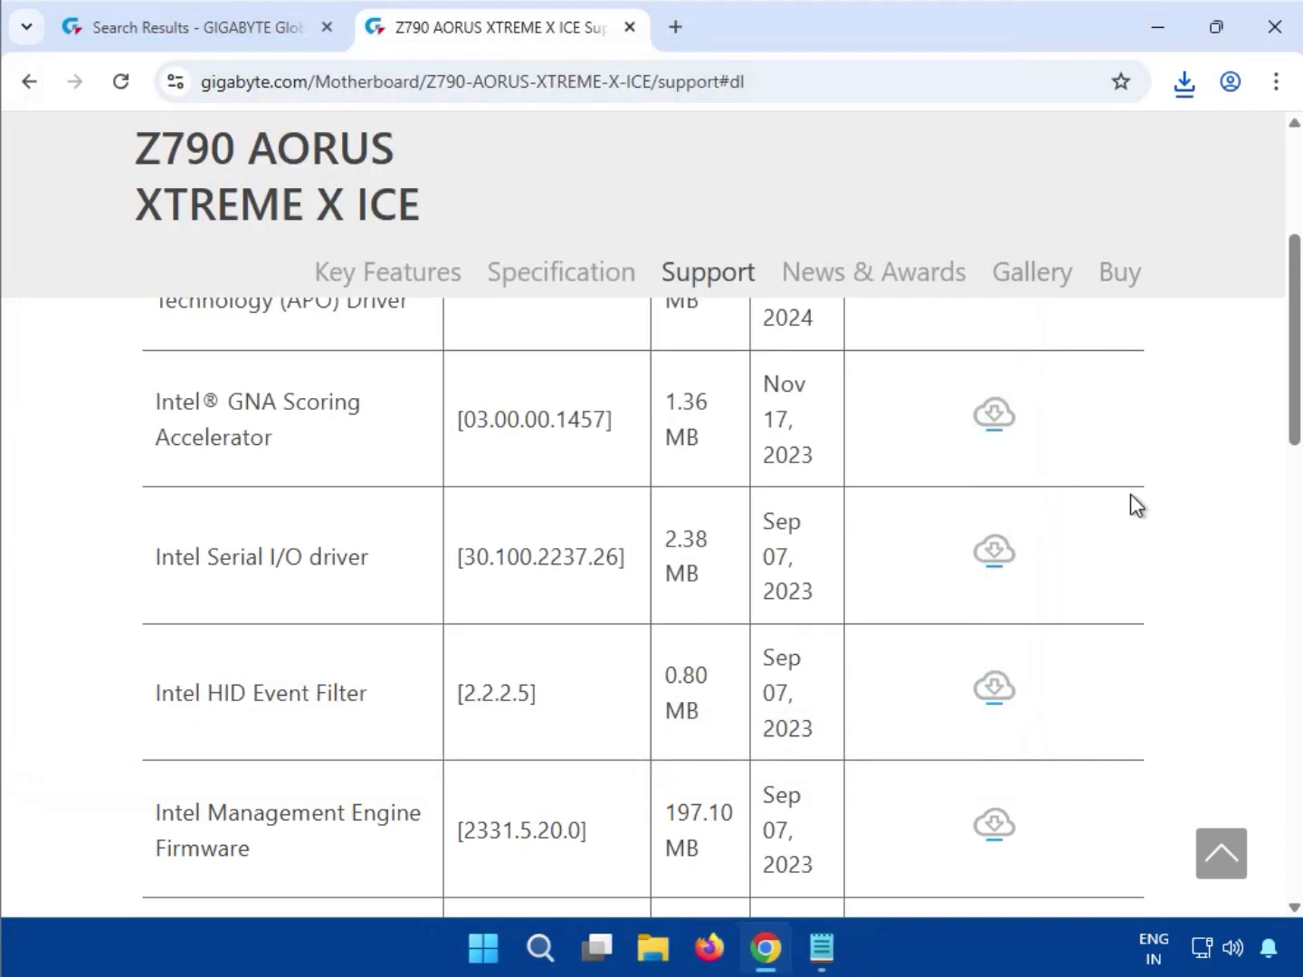
pyautogui.scroll(-3, 1162, 616)
pyautogui.scroll(-4, 1132, 633)
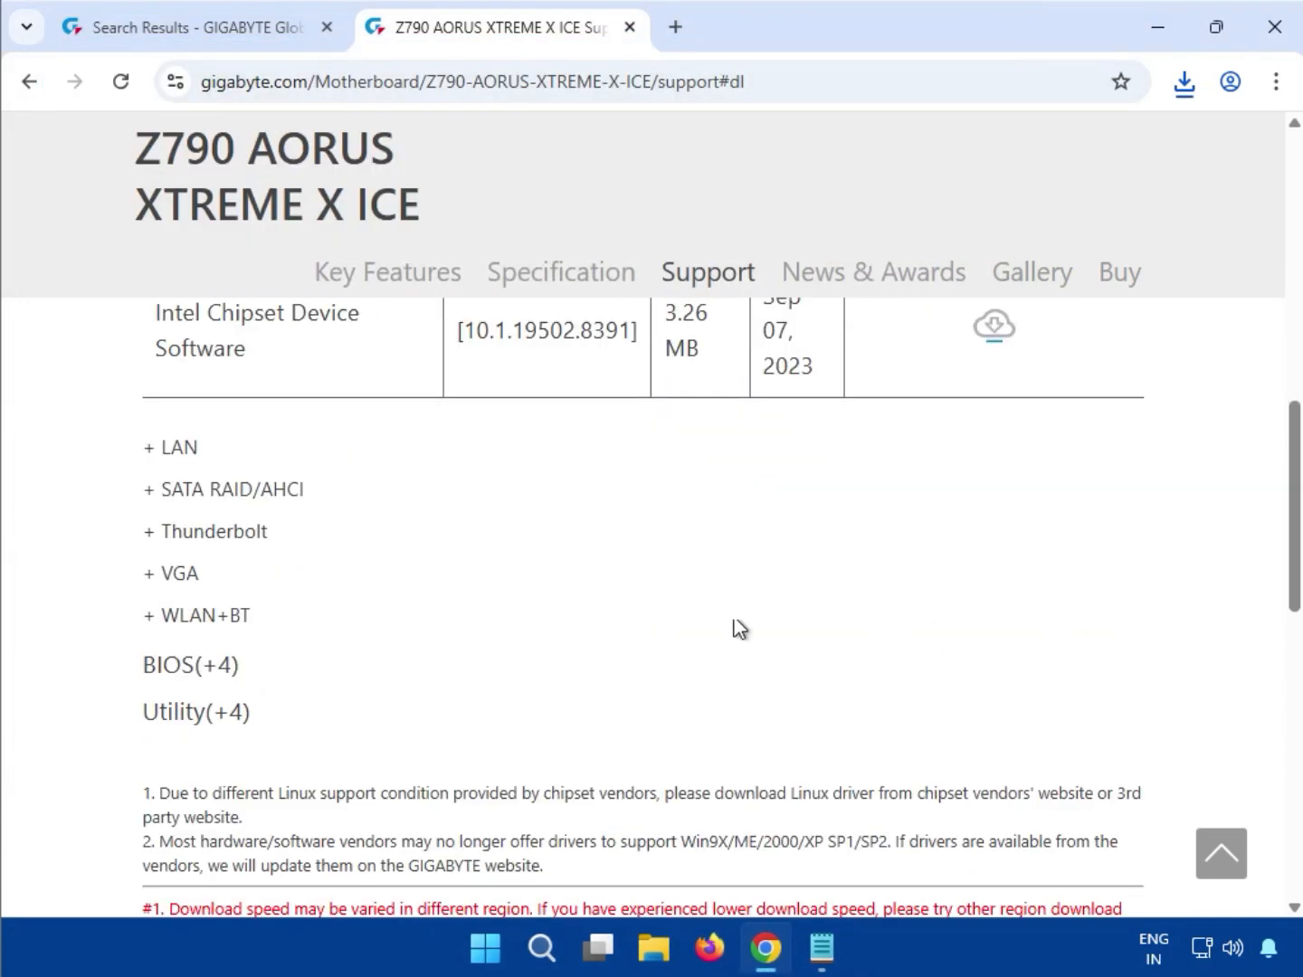
pyautogui.moveTo(195, 459); pyautogui.dragTo(166, 447)
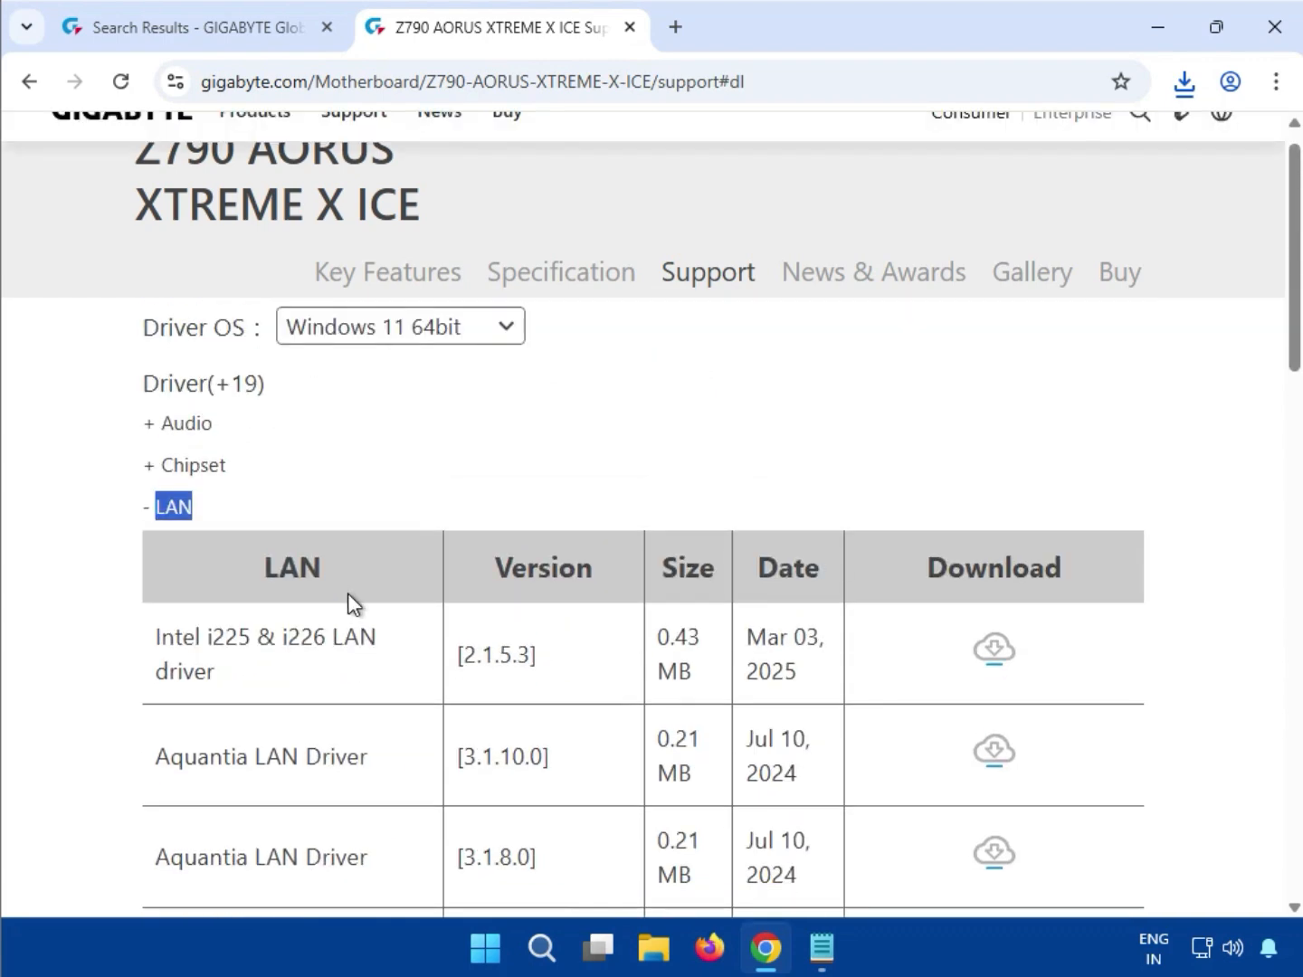
pyautogui.scroll(-1, 348, 601)
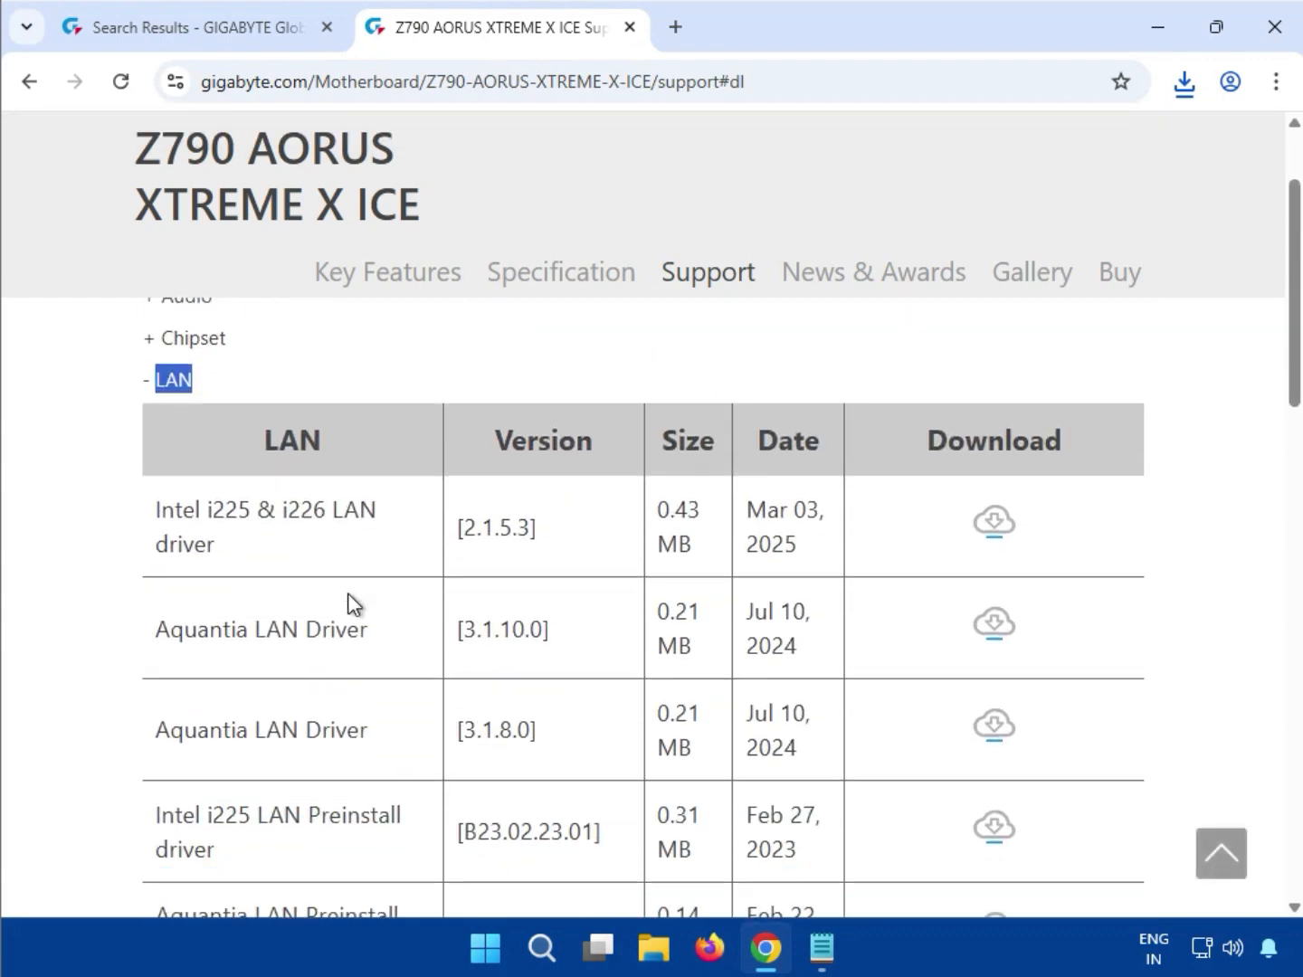
pyautogui.scroll(-3, 349, 602)
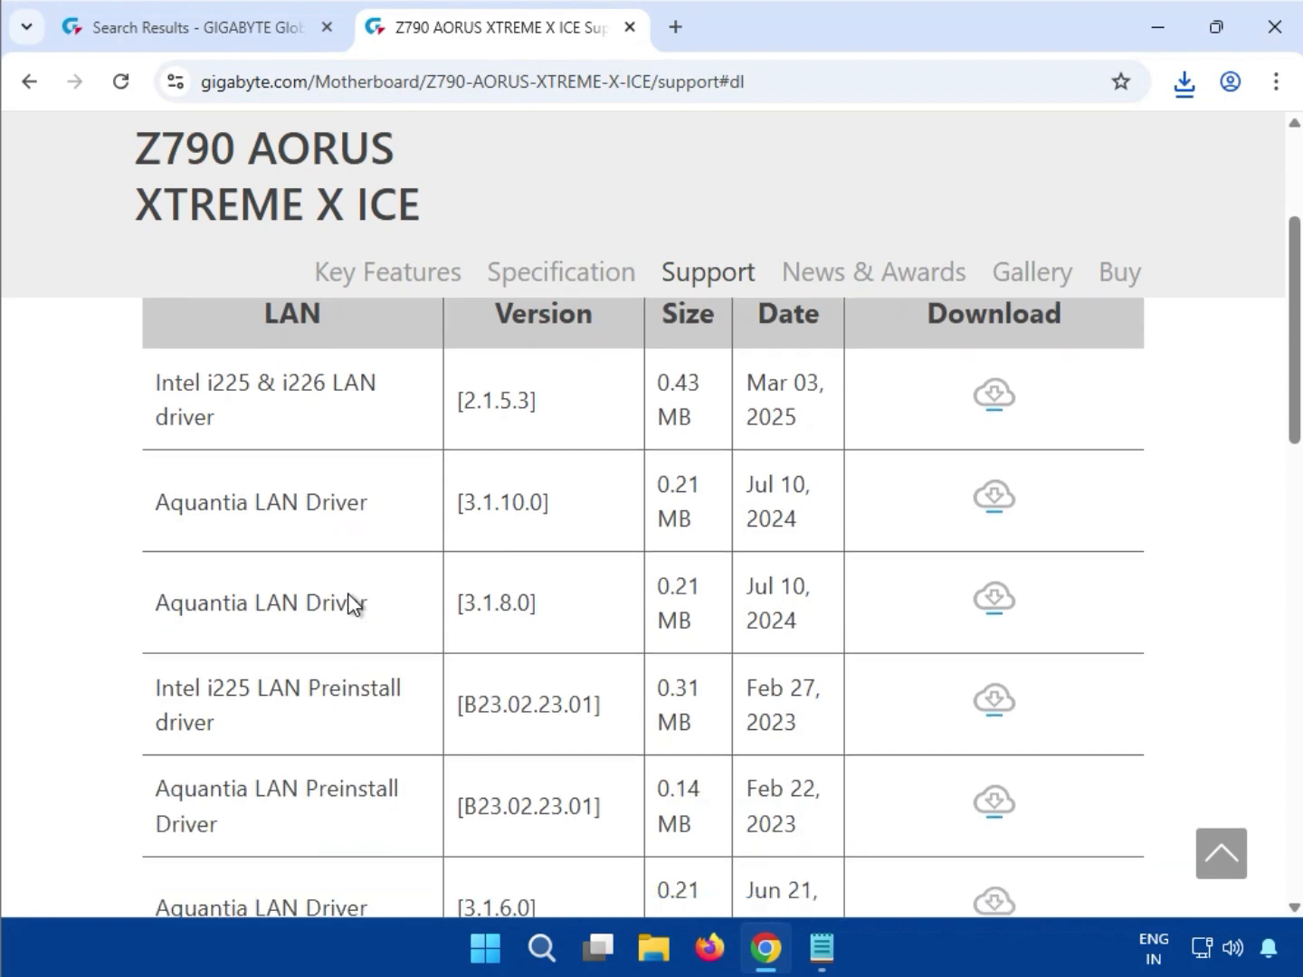
pyautogui.scroll(2, 348, 594)
pyautogui.moveTo(156, 381); pyautogui.dragTo(217, 420)
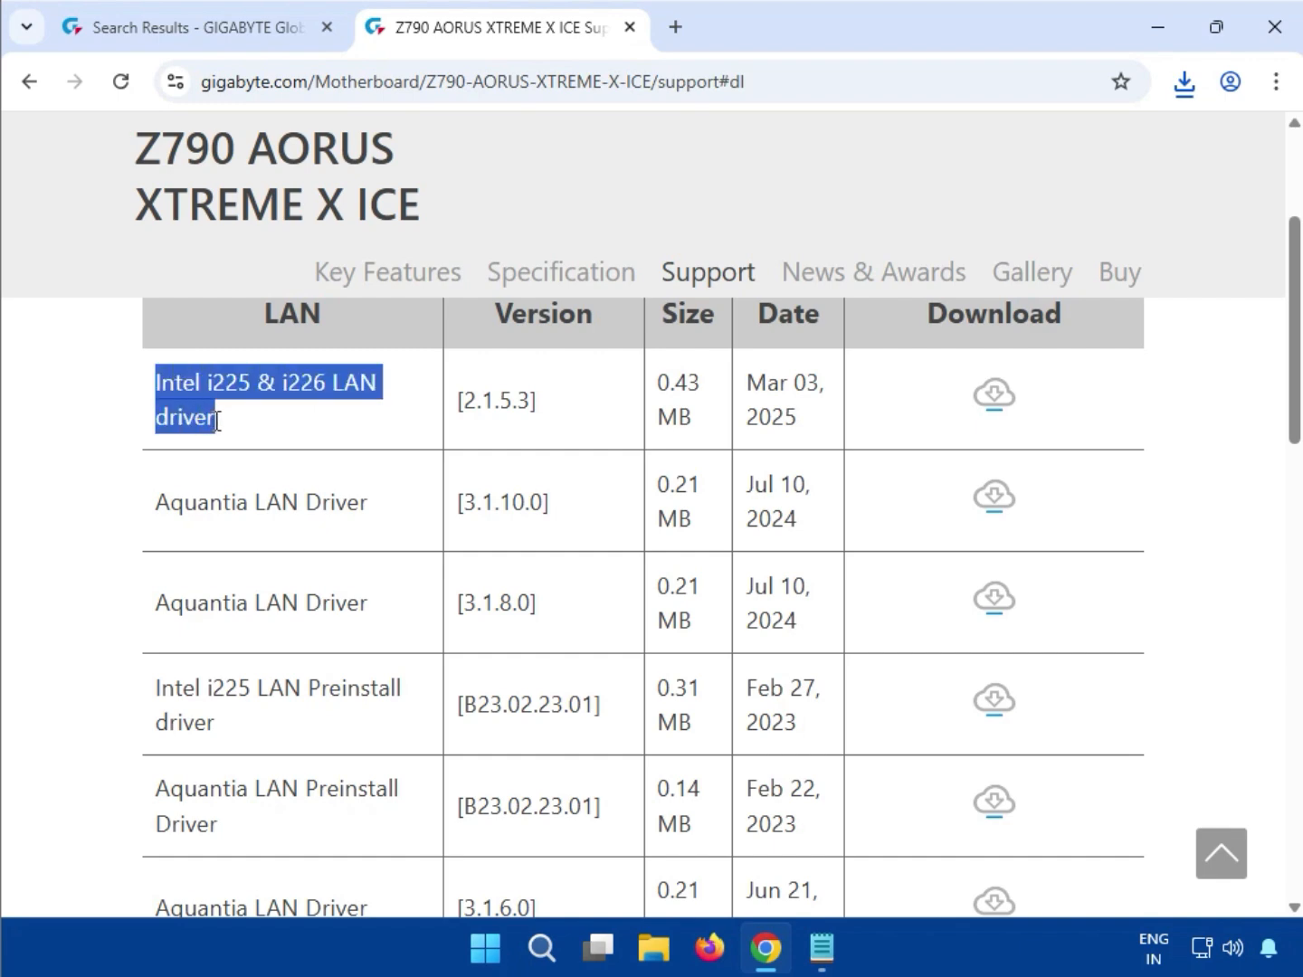
pyautogui.click(996, 395)
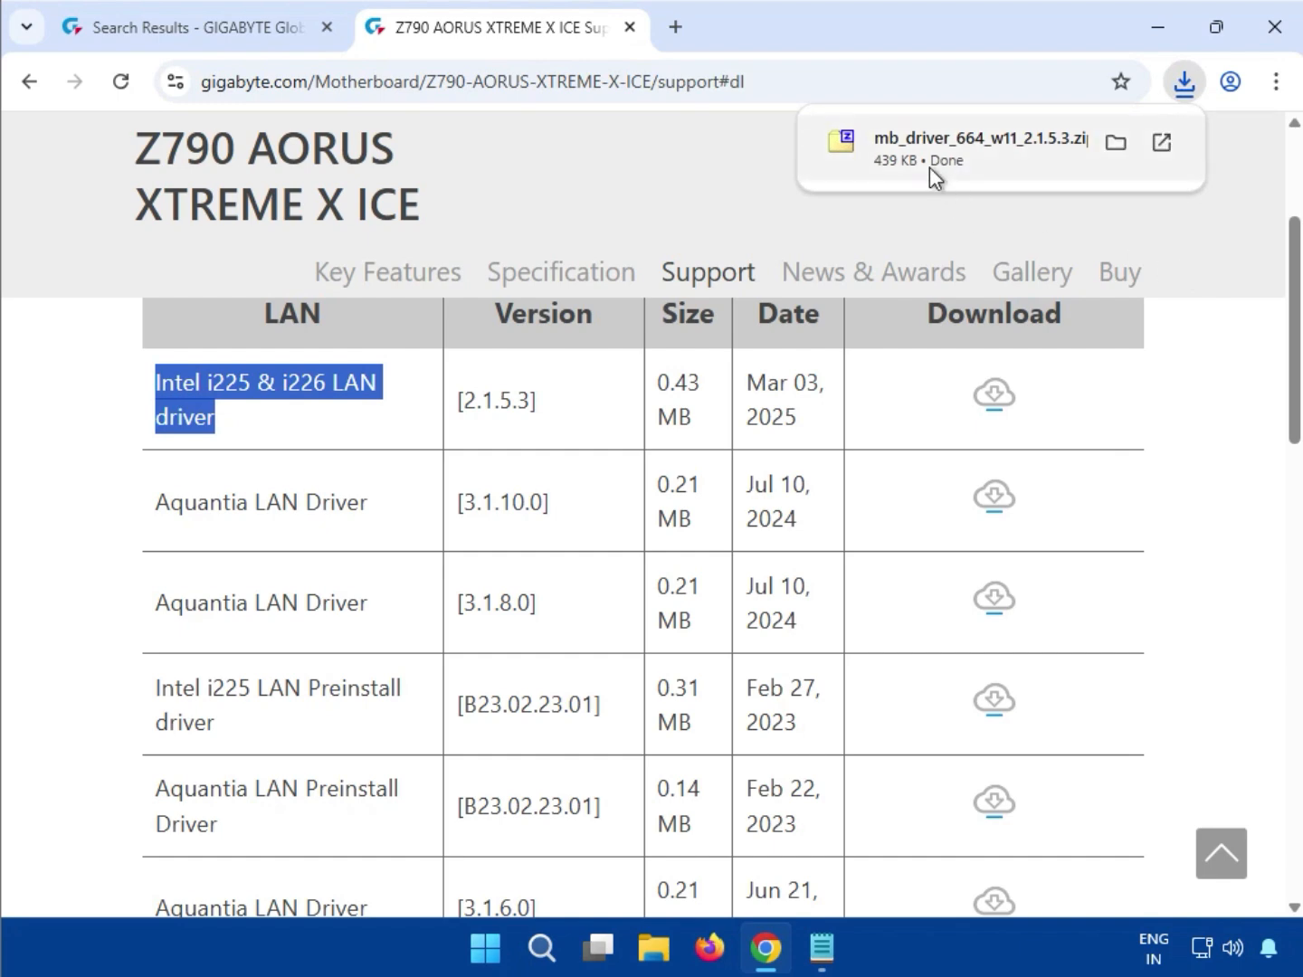
pyautogui.click(929, 167)
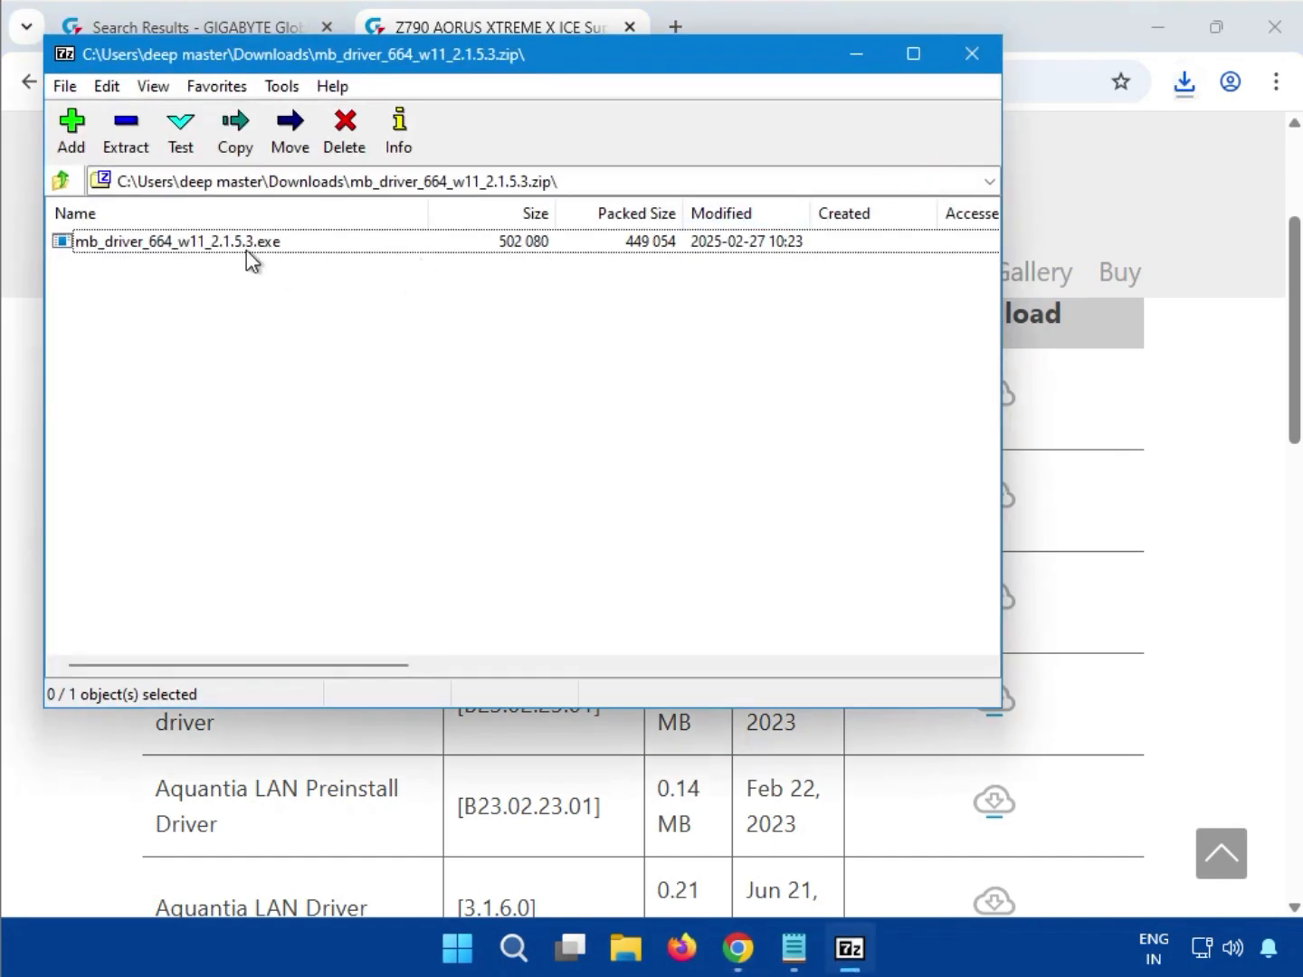
# Run mb_driver_664_w11_2.1.5.3.exe with administrator approval, then close the LAN driver archive
pyautogui.doubleClick(242, 246)
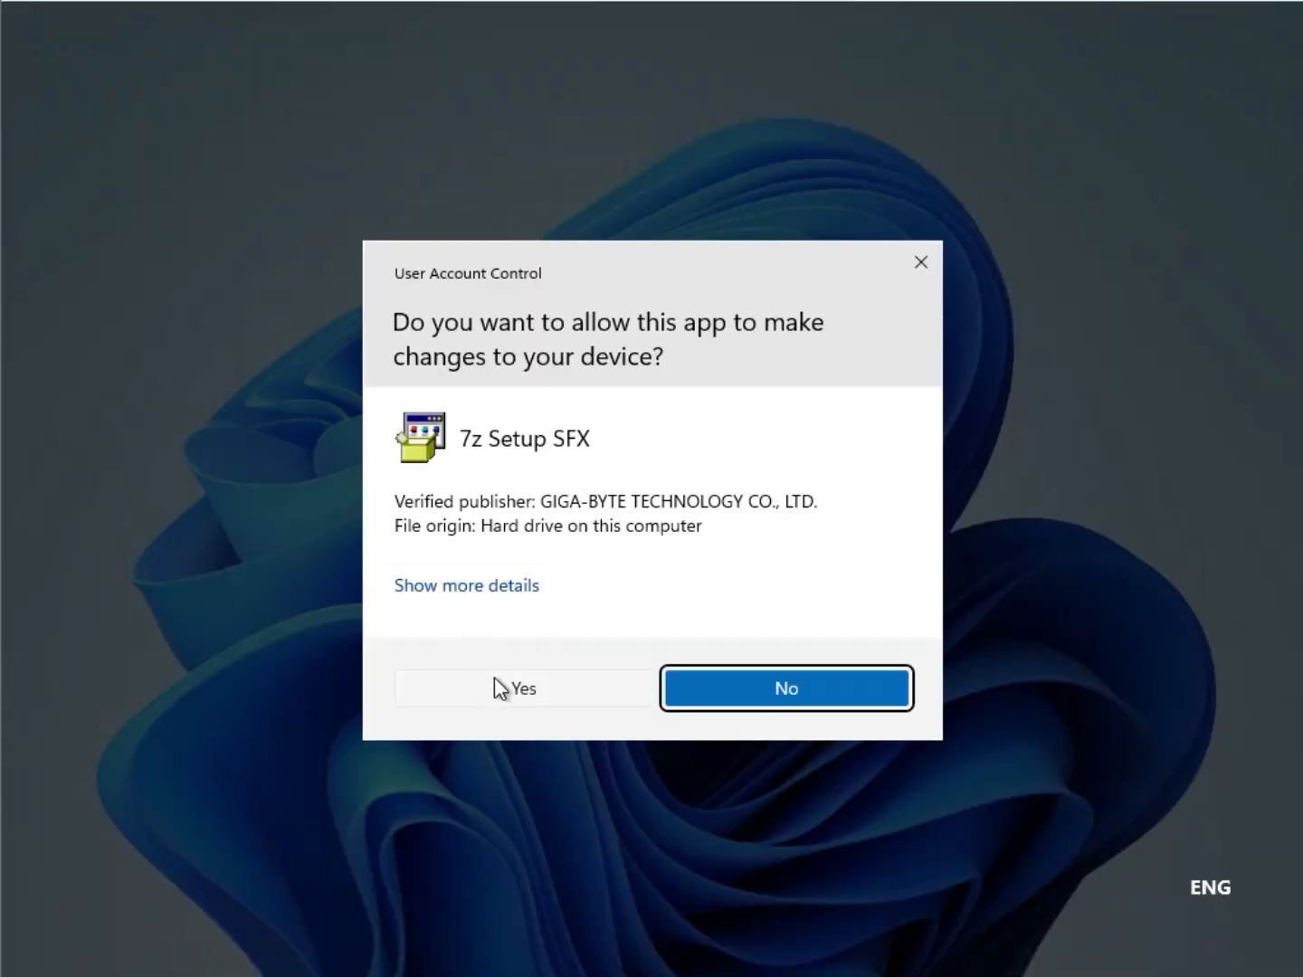
pyautogui.click(495, 687)
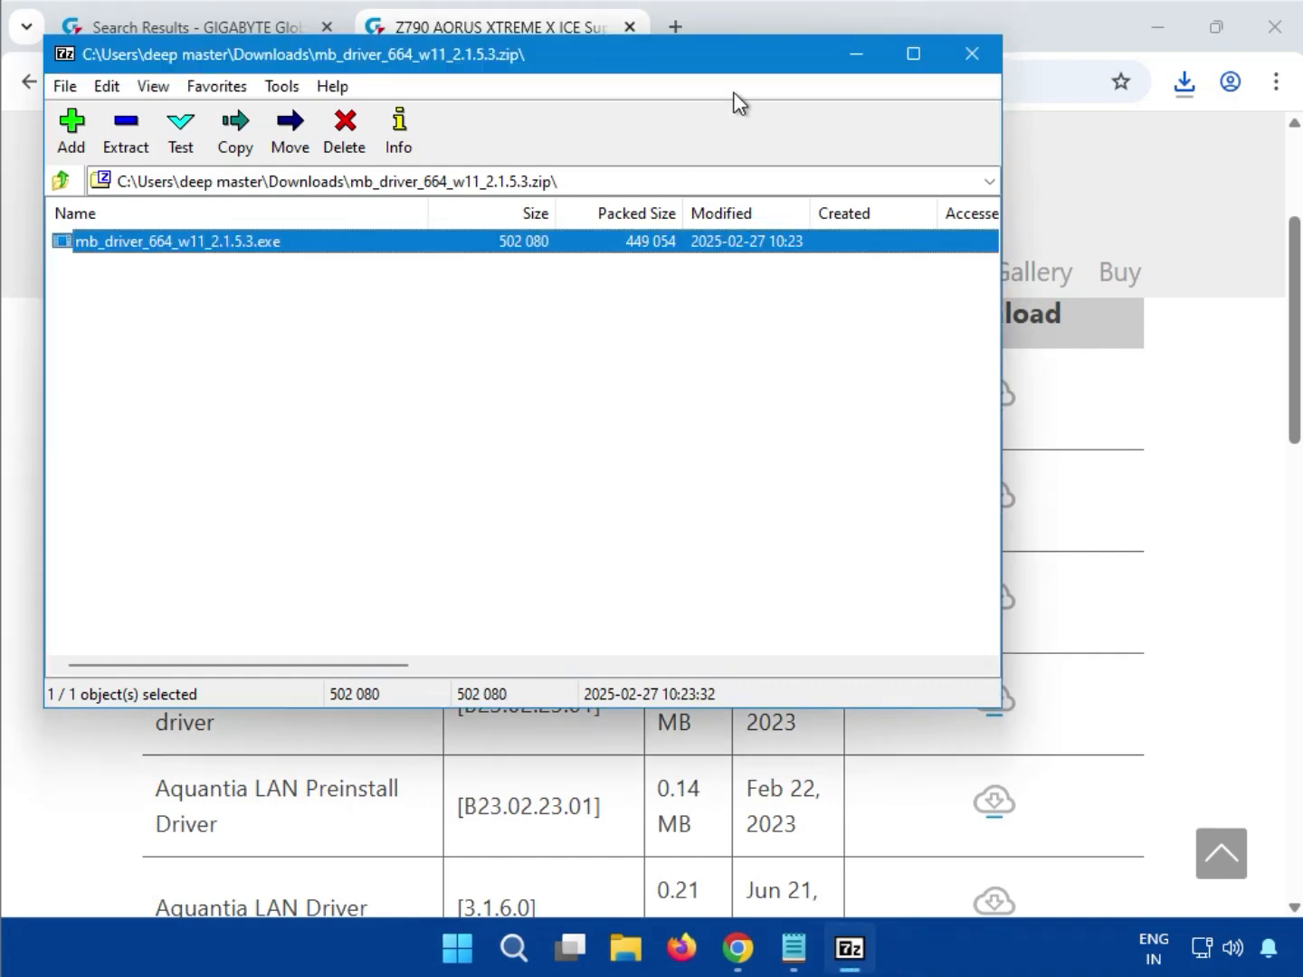
pyautogui.click(969, 60)
# Download the Intel Graphic Driver 32.0.101.5542 zip (760 MB) and show the recent downloads
pyautogui.click(1171, 443)
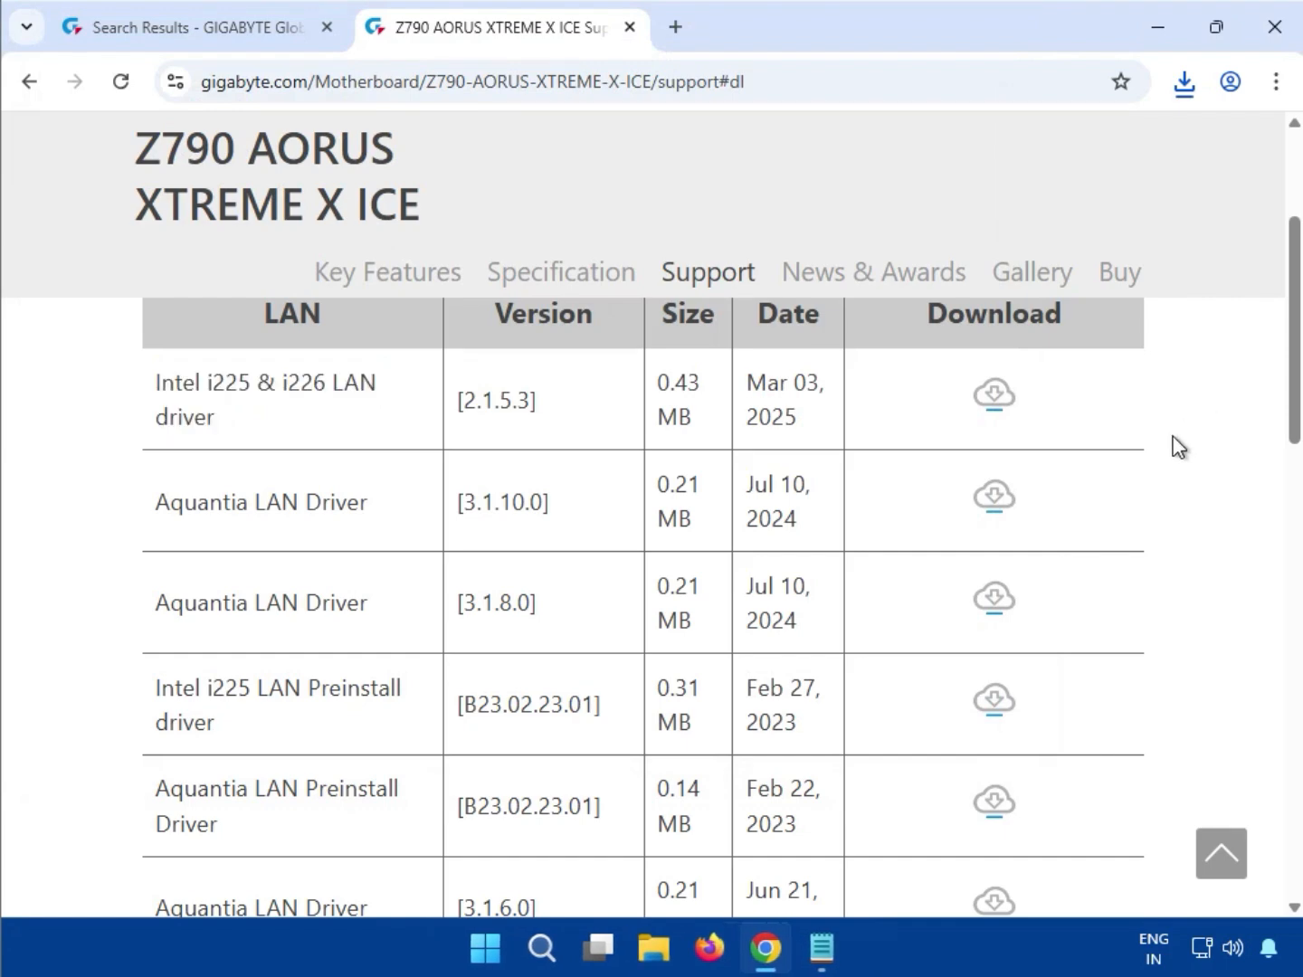
pyautogui.scroll(-4, 1142, 638)
pyautogui.scroll(-1, 1137, 642)
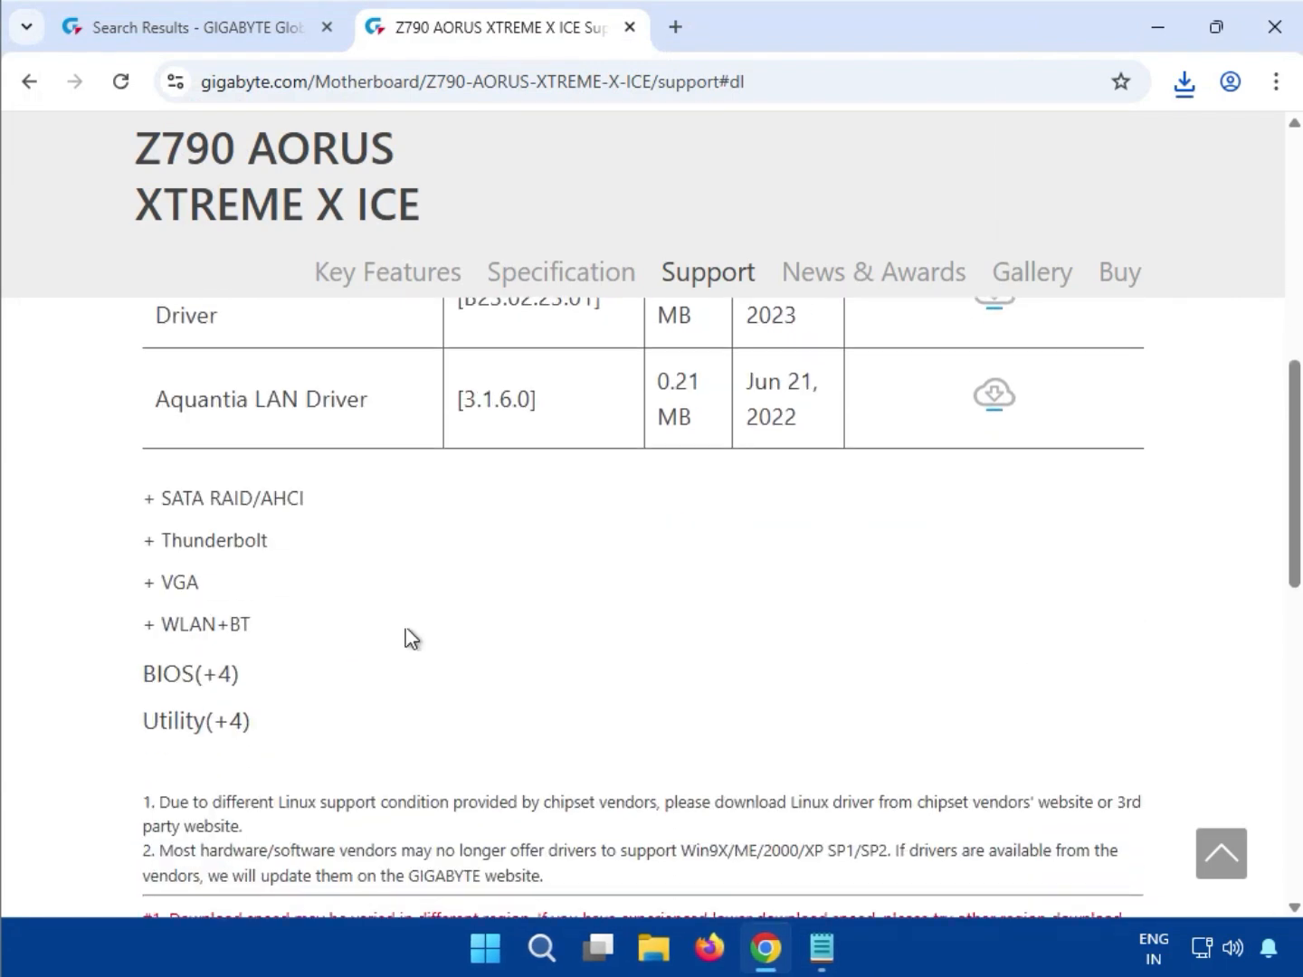
pyautogui.moveTo(210, 591); pyautogui.dragTo(164, 590)
pyautogui.scroll(-7, 166, 591)
pyautogui.scroll(5, 164, 591)
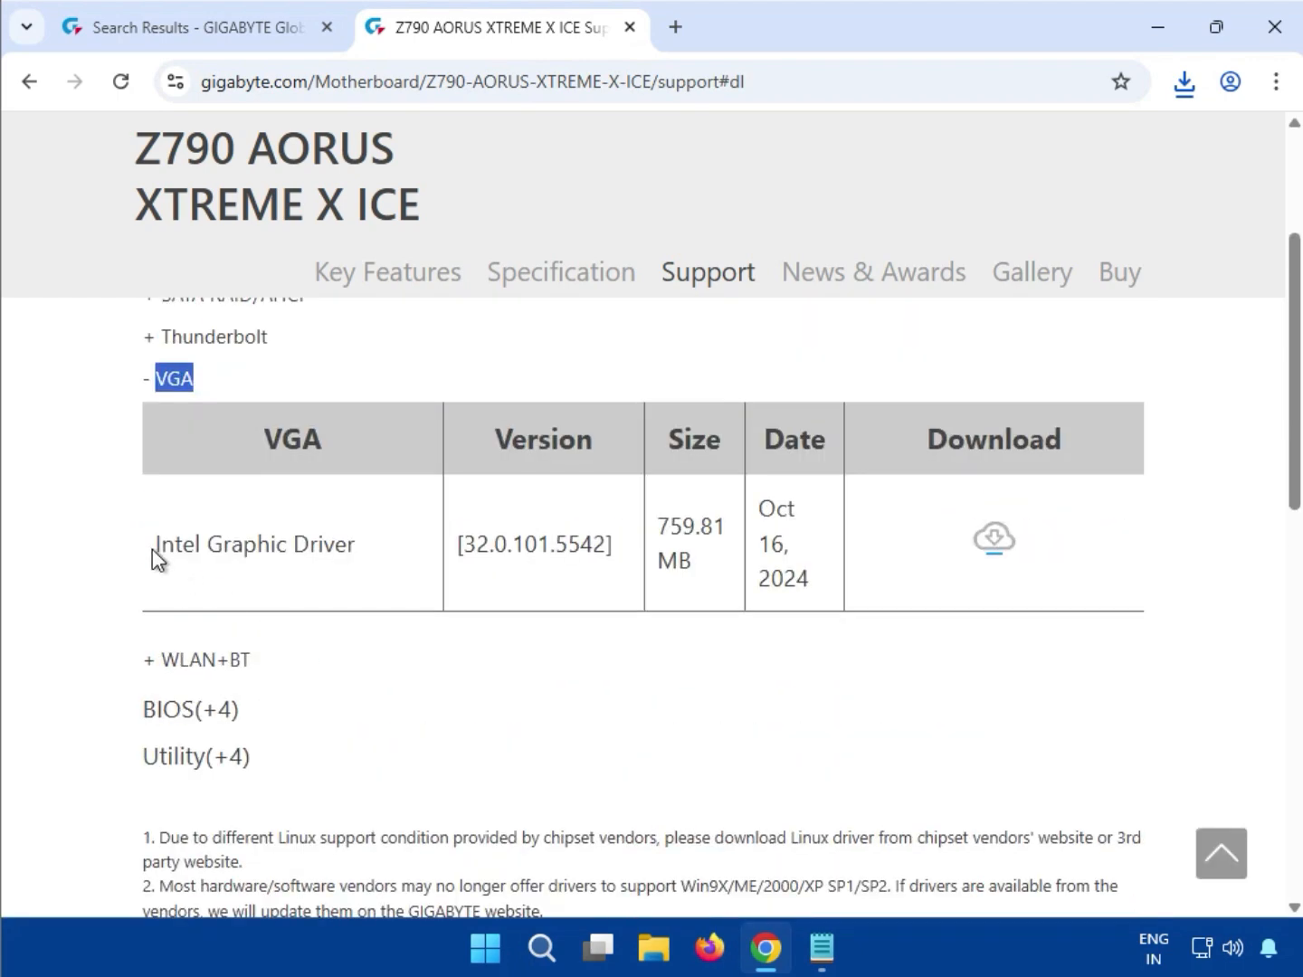
pyautogui.moveTo(154, 548); pyautogui.dragTo(357, 548)
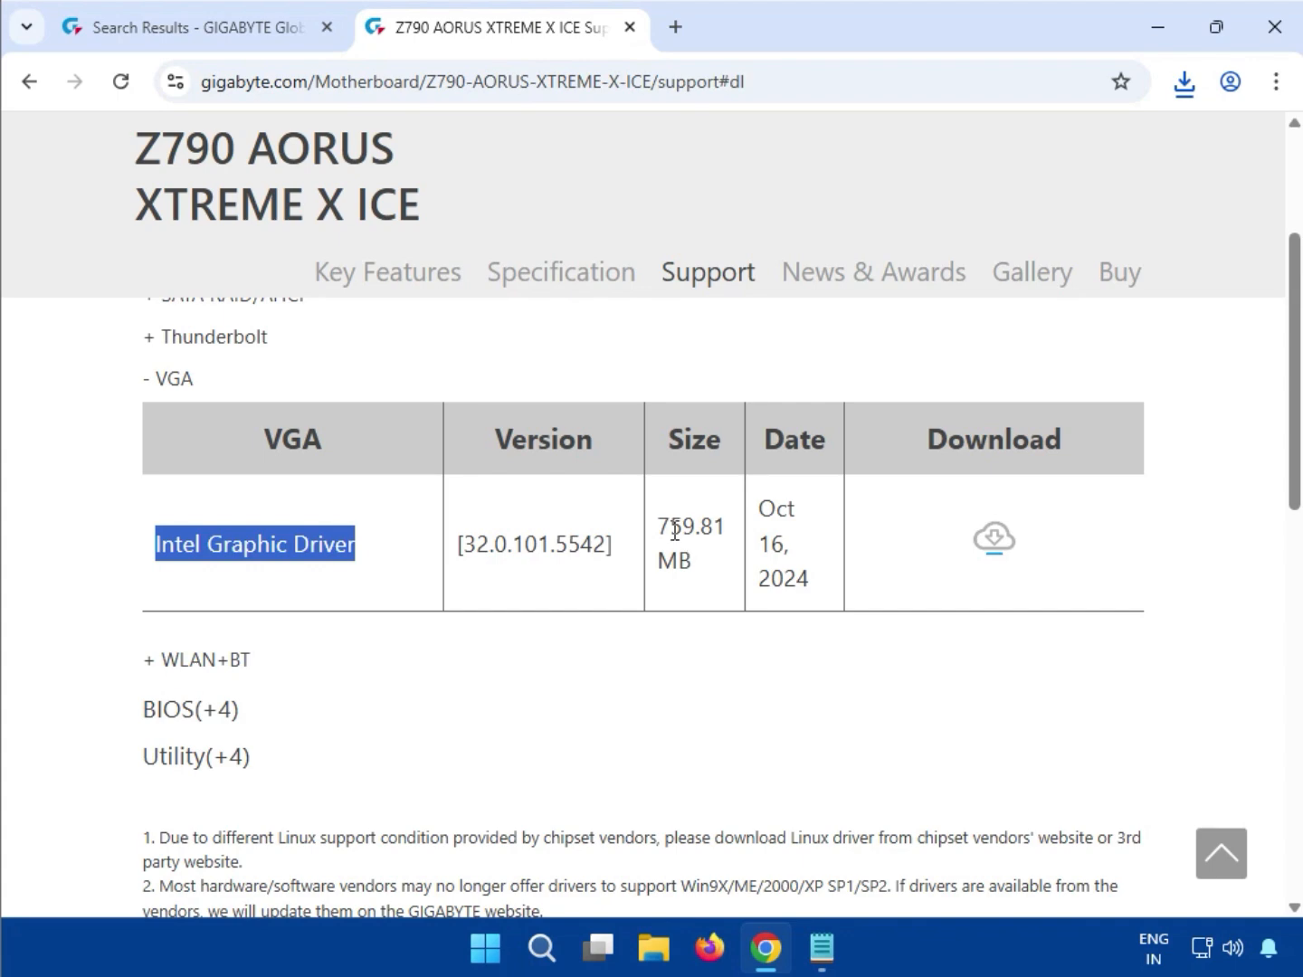
pyautogui.click(996, 546)
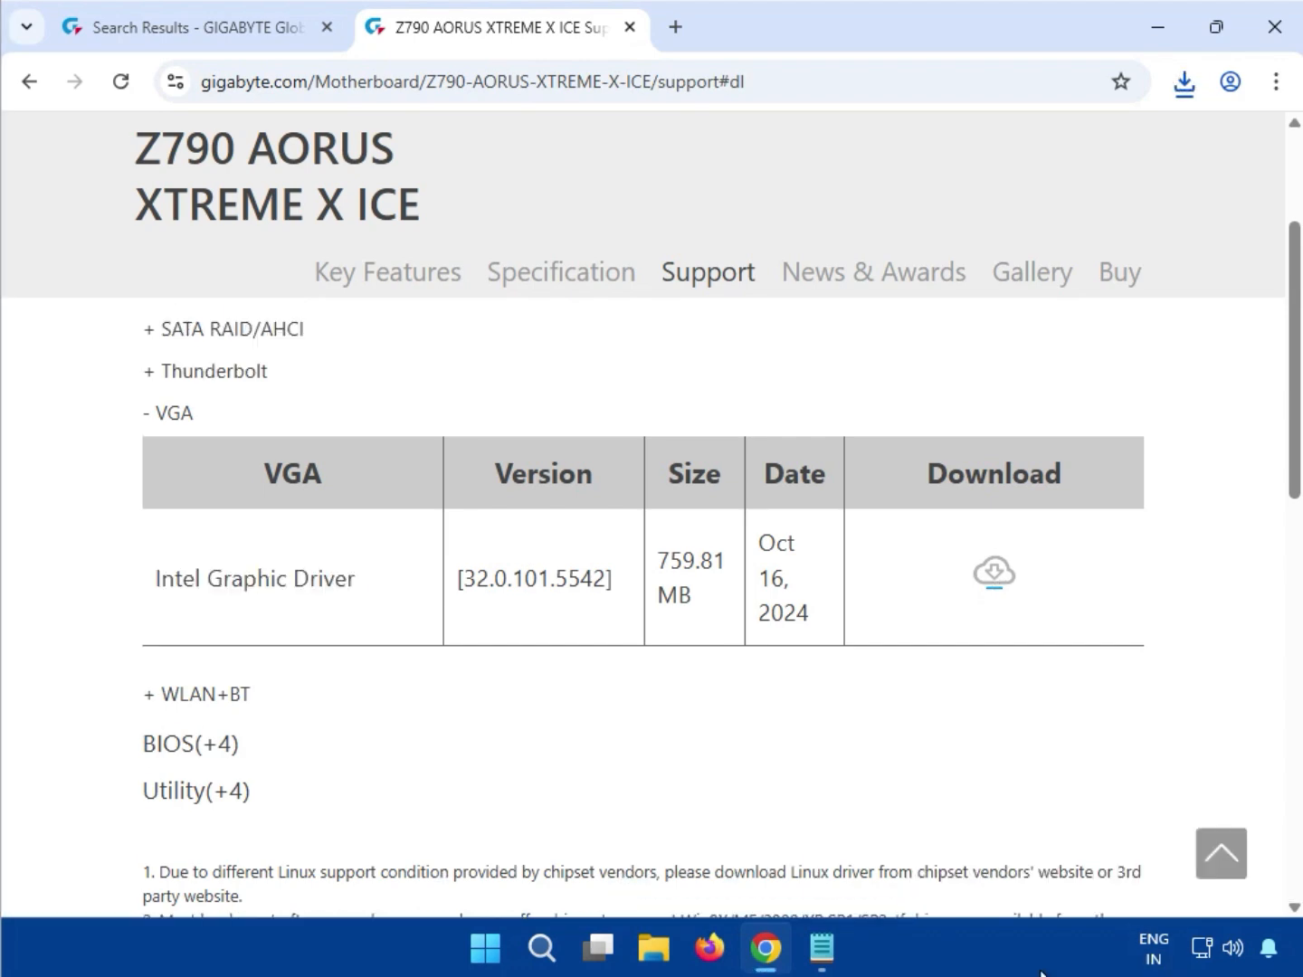
pyautogui.click(1187, 91)
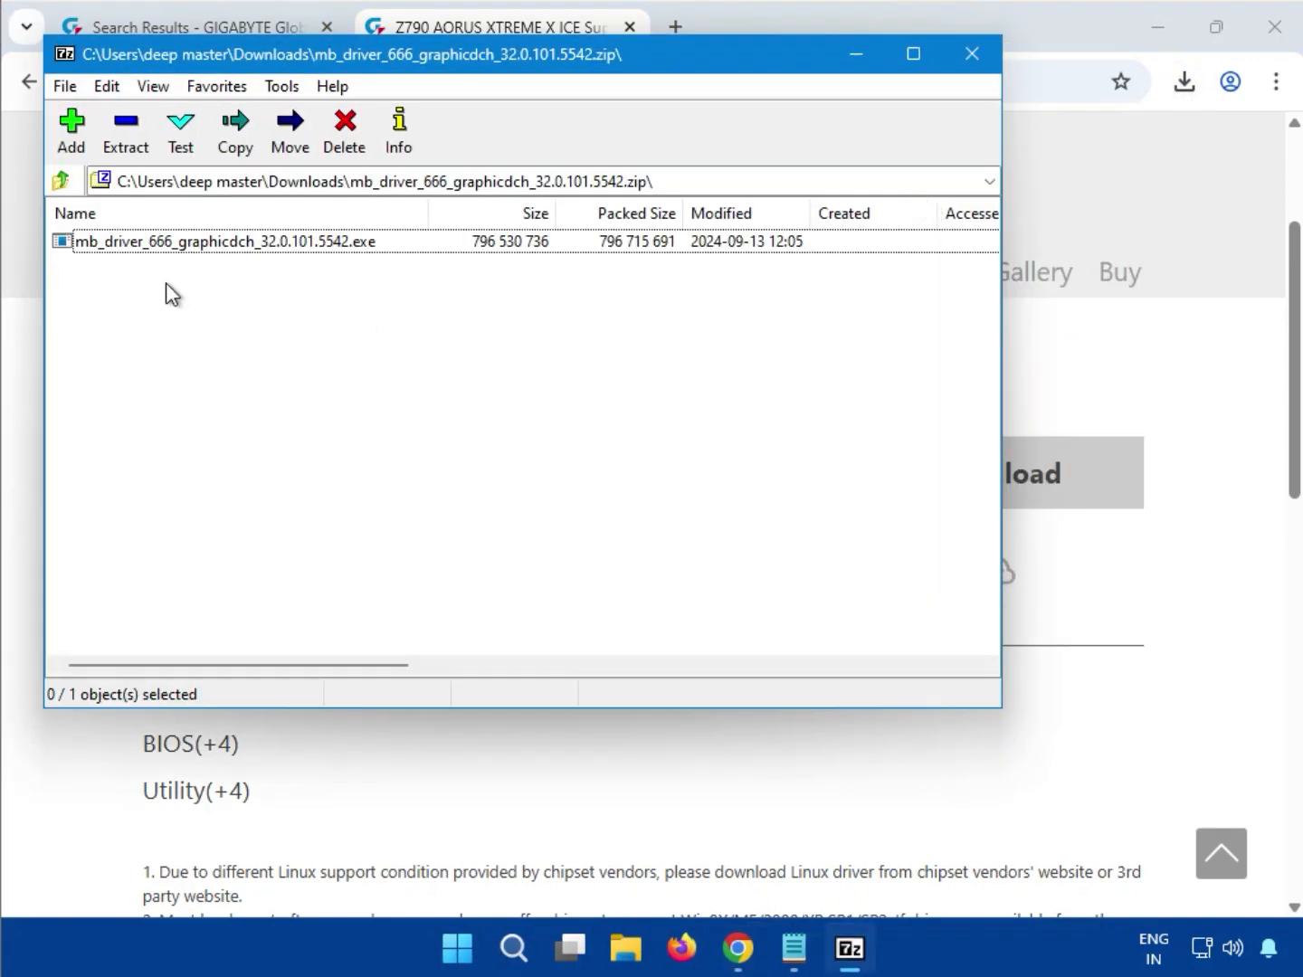
# Run mb_driver_666_graphicdch_32.0.101.5542.exe with administrator approval, then close the archive after extraction
pyautogui.click(172, 239)
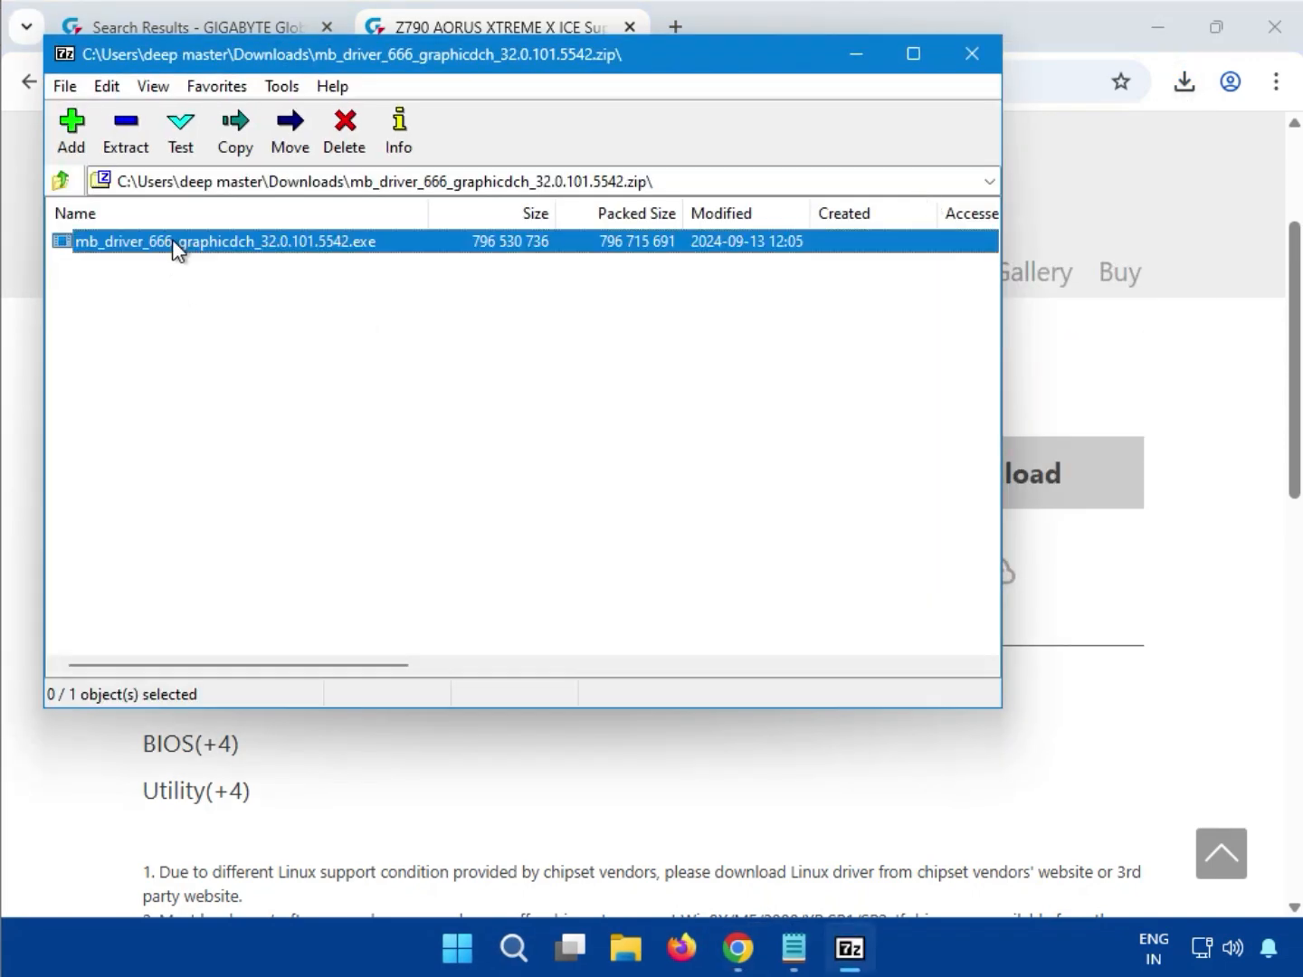
pyautogui.doubleClick(172, 239)
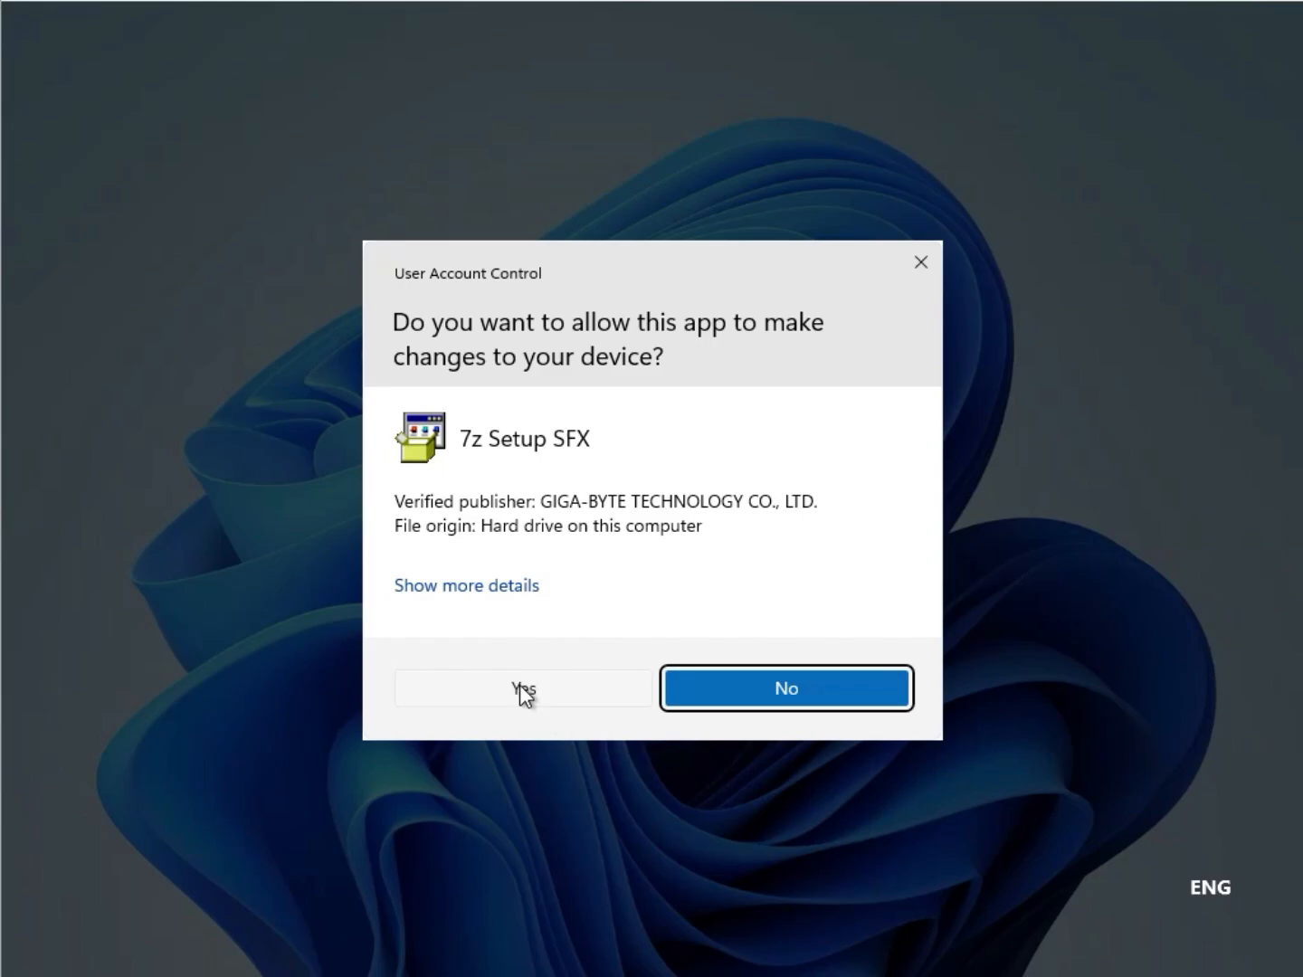
pyautogui.click(524, 690)
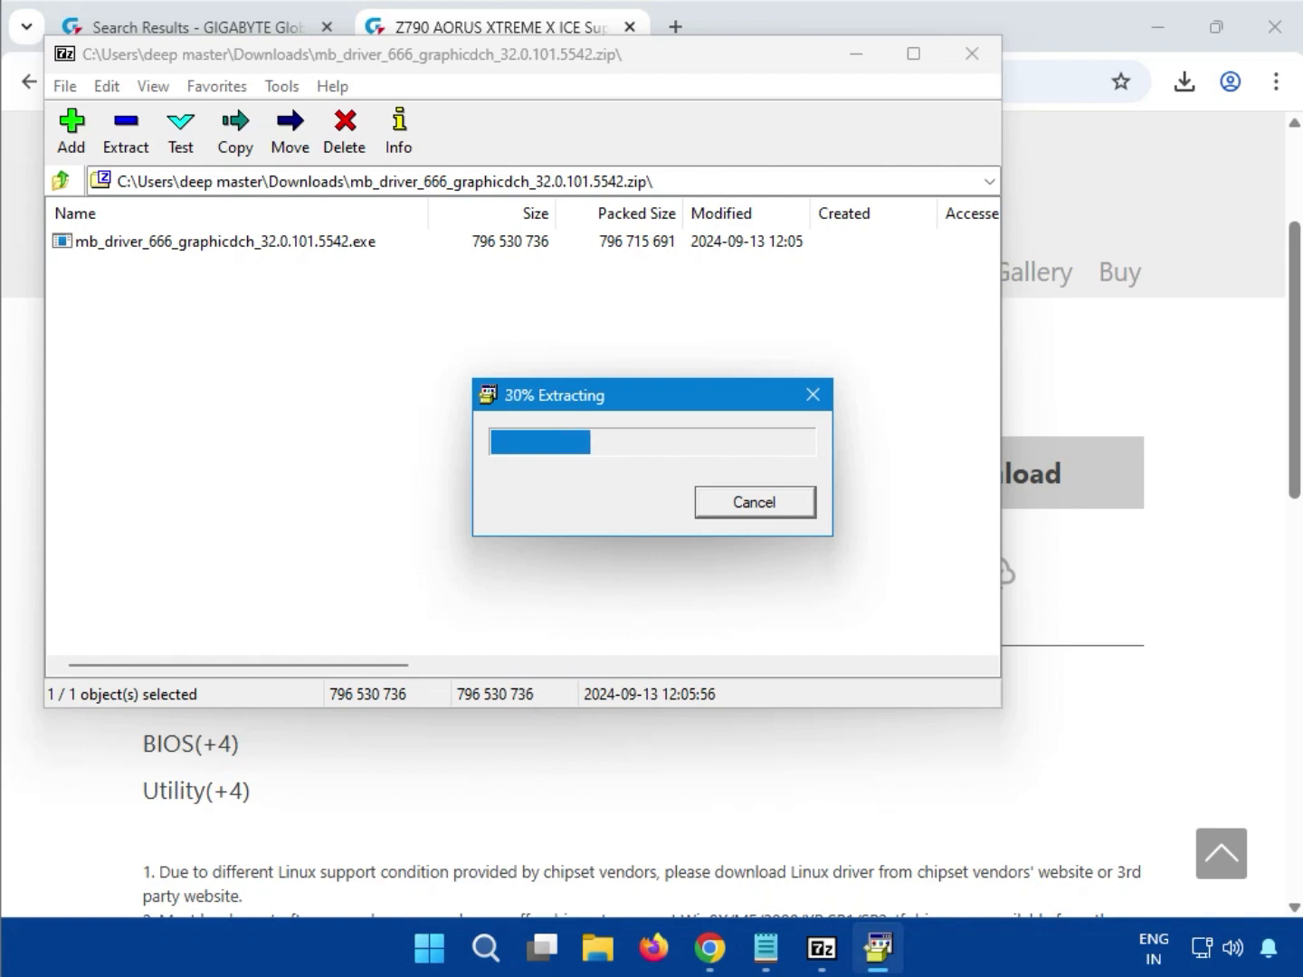
pyautogui.moveTo(877, 947)
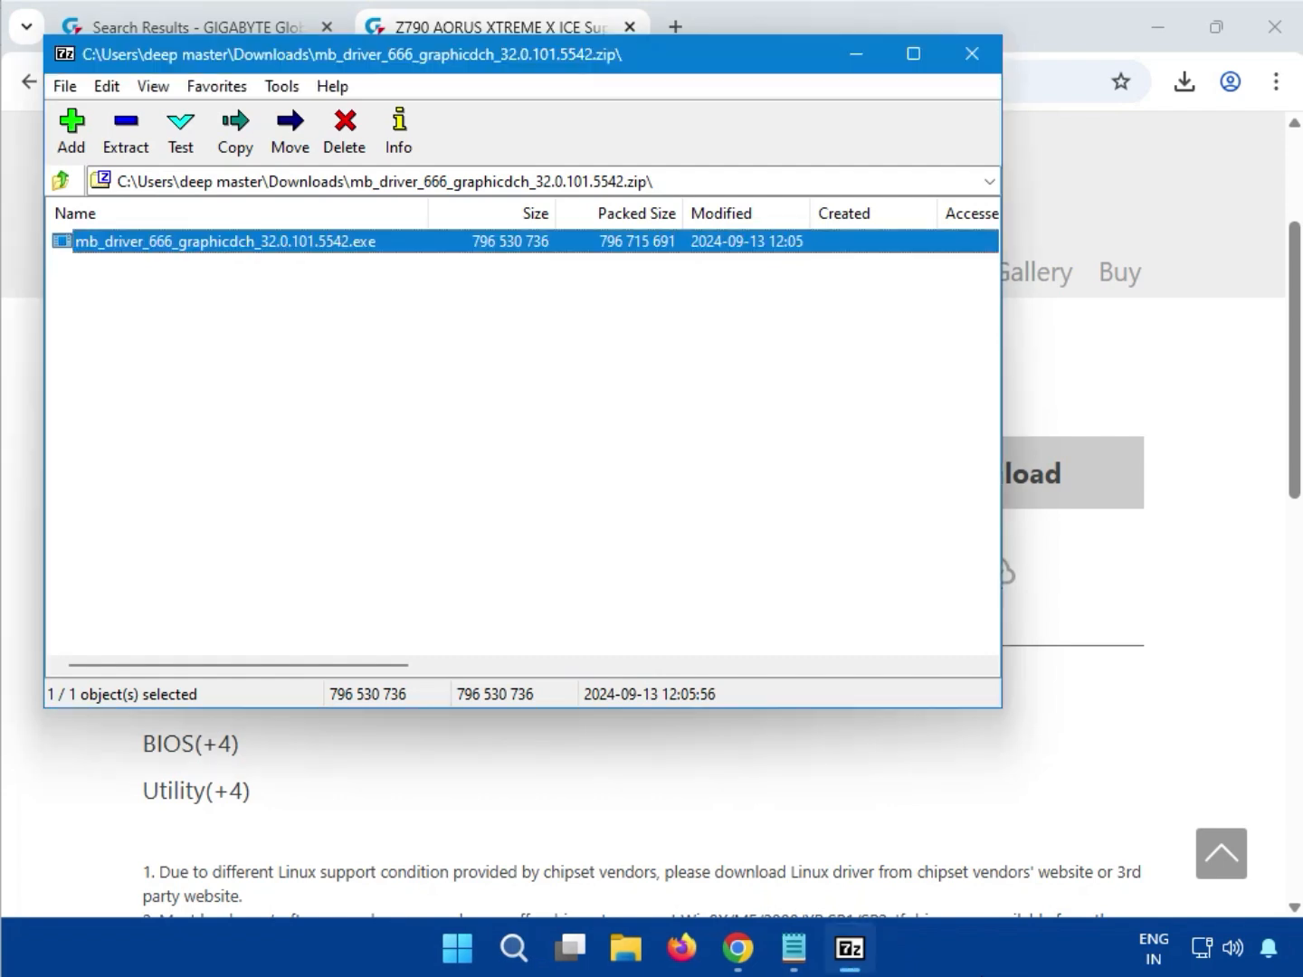
pyautogui.click(961, 63)
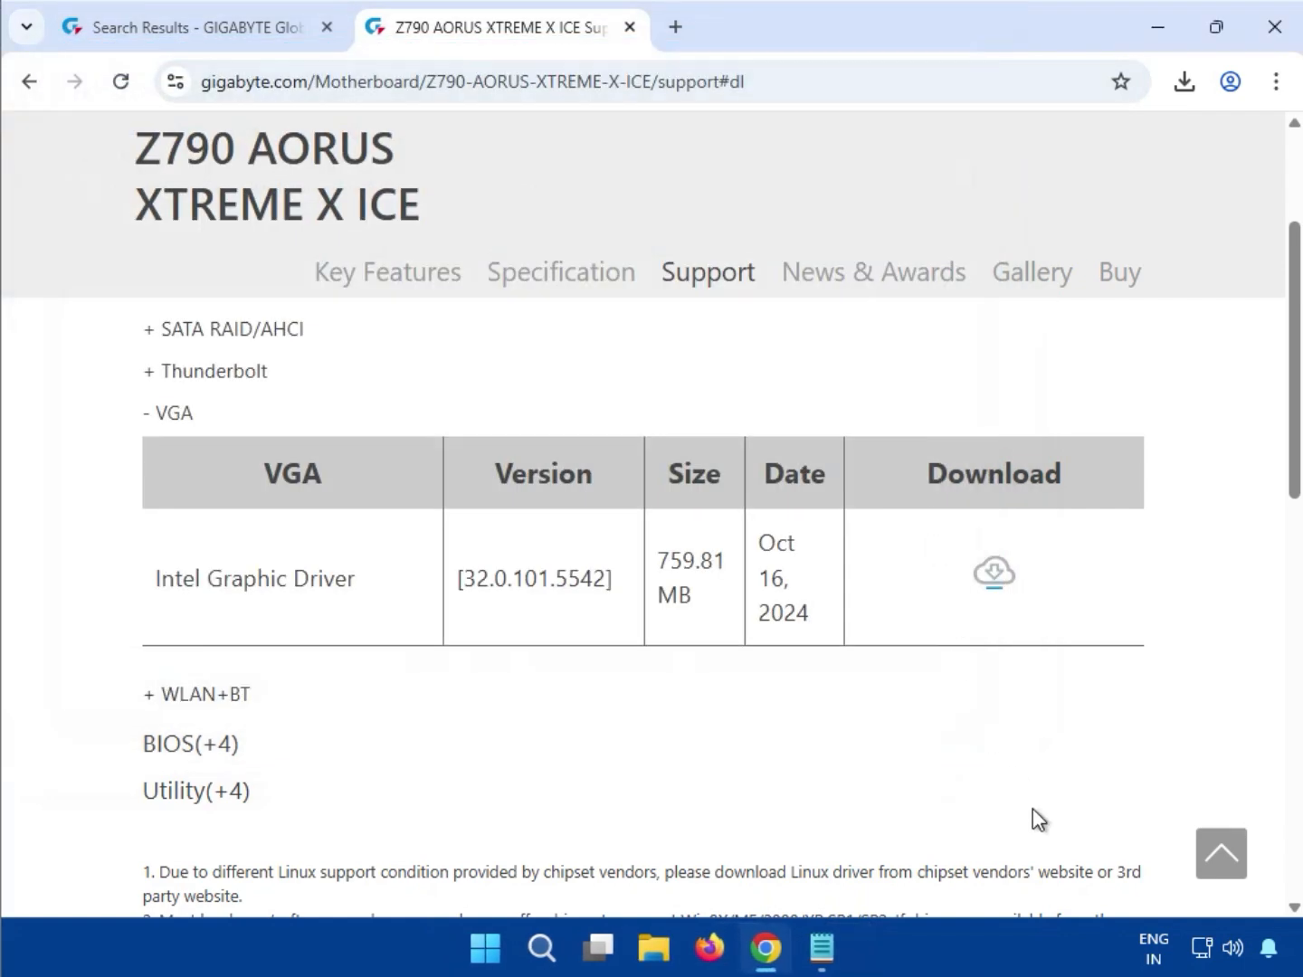
# Expand the WLAN+BT drivers and download the Intel Bluetooth driver 23.20.0.3
pyautogui.scroll(-1, 621, 713)
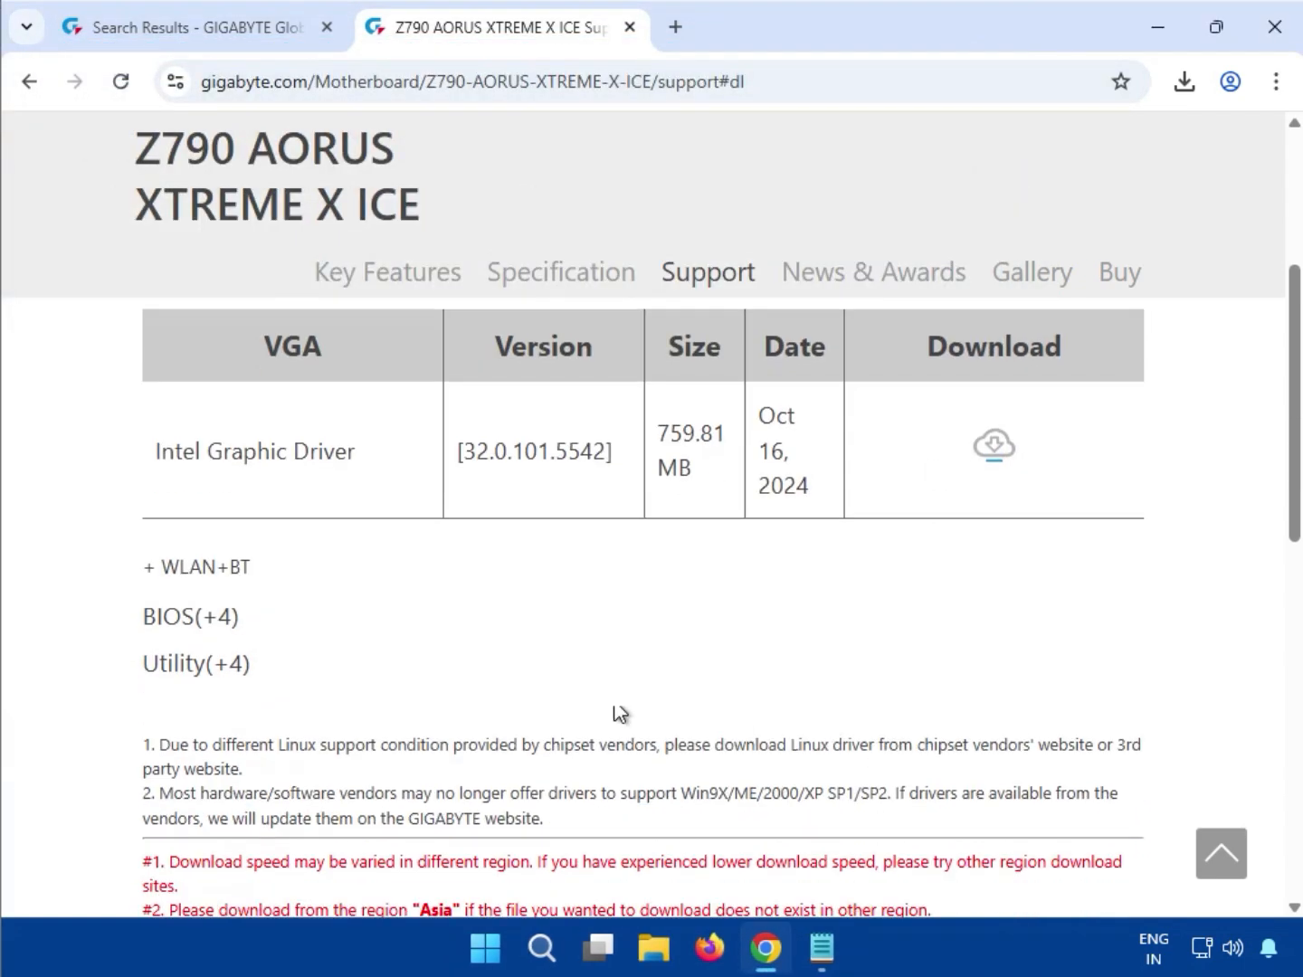
pyautogui.doubleClick(241, 570)
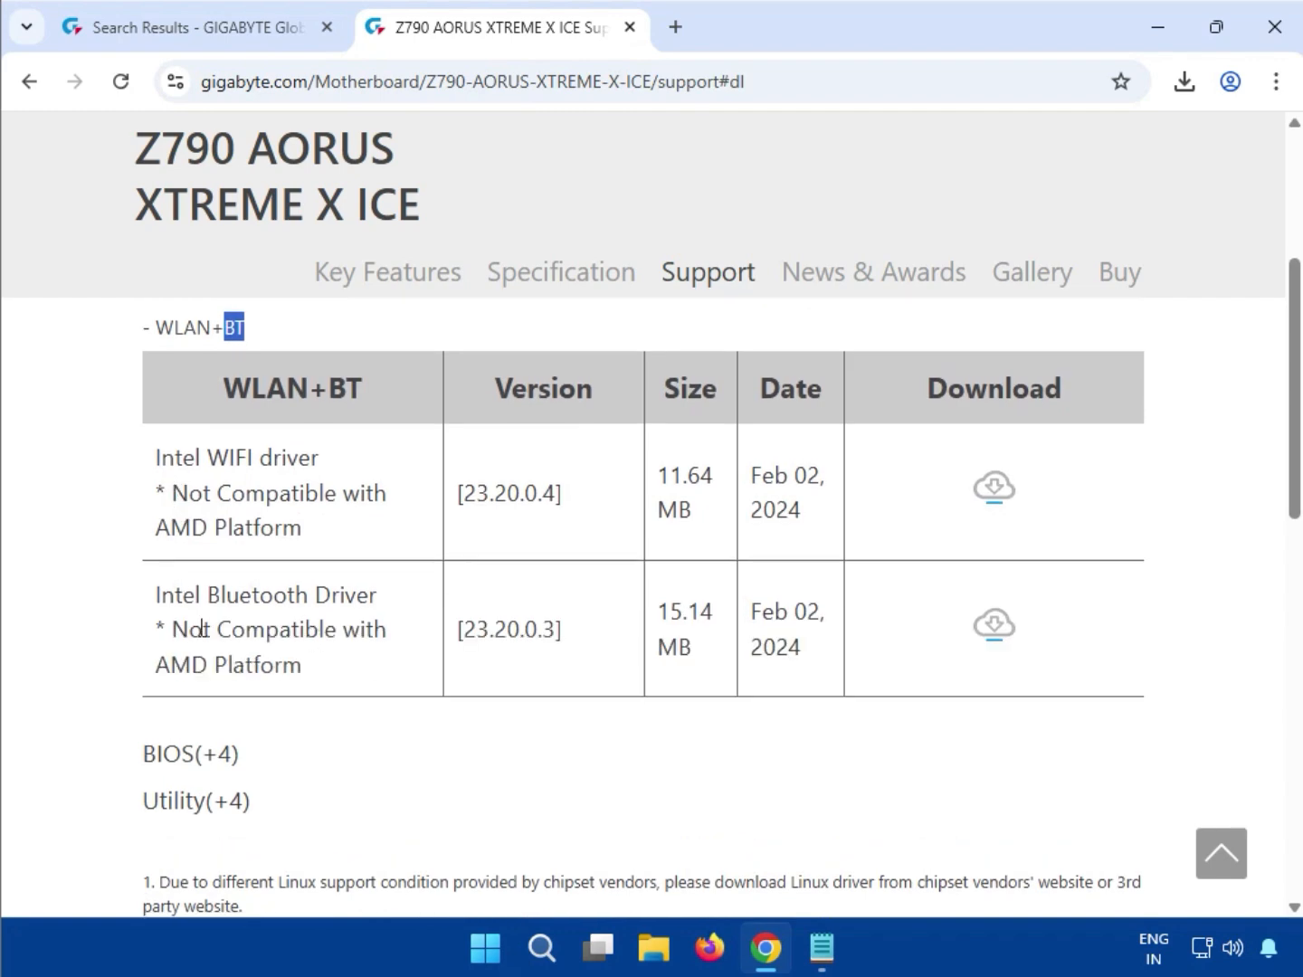
pyautogui.moveTo(207, 593); pyautogui.dragTo(403, 615)
pyautogui.scroll(7, 410, 729)
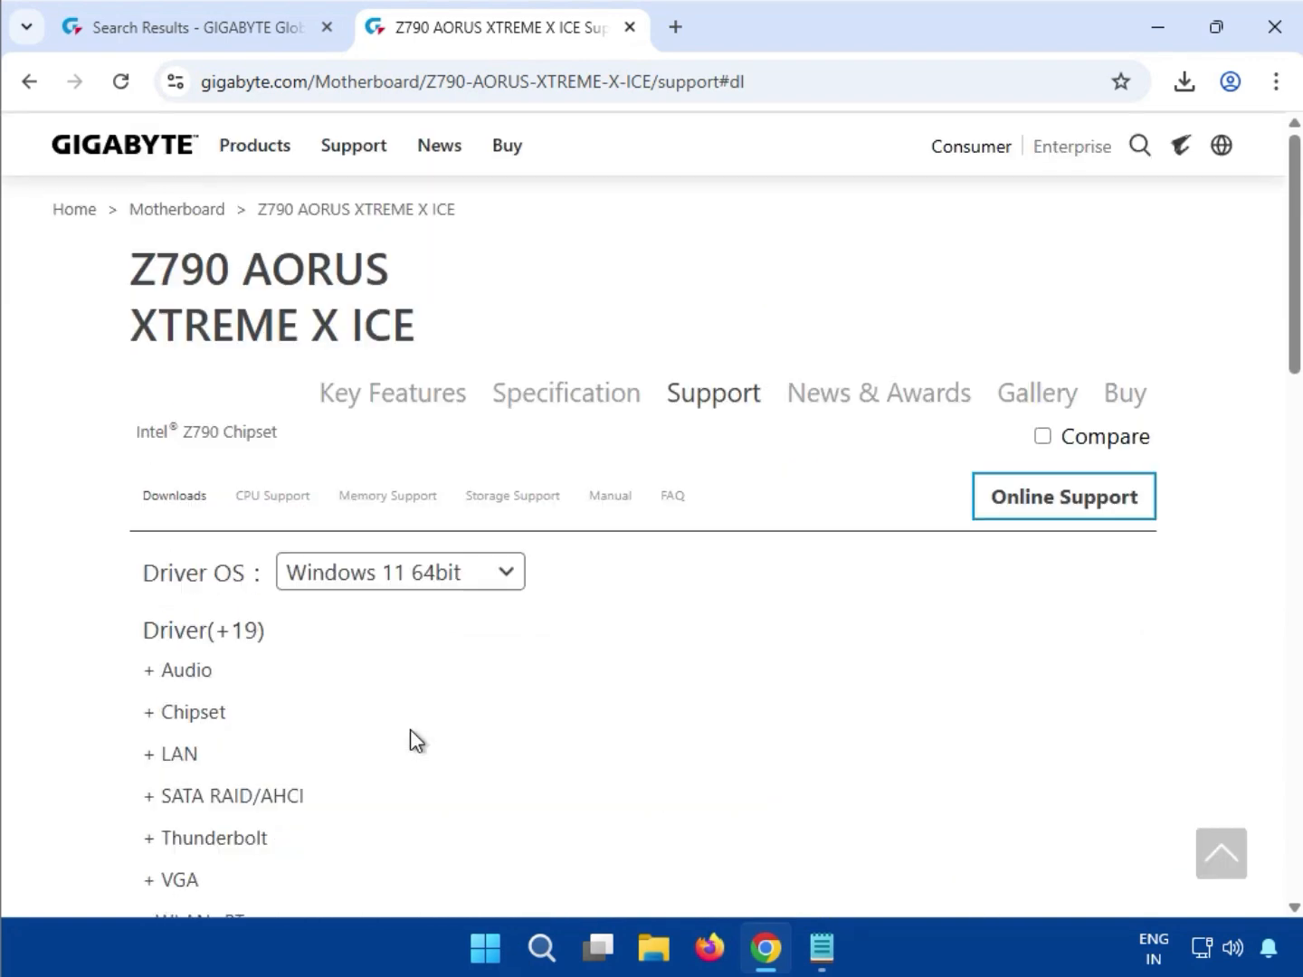
pyautogui.scroll(-8, 410, 728)
pyautogui.scroll(1, 410, 729)
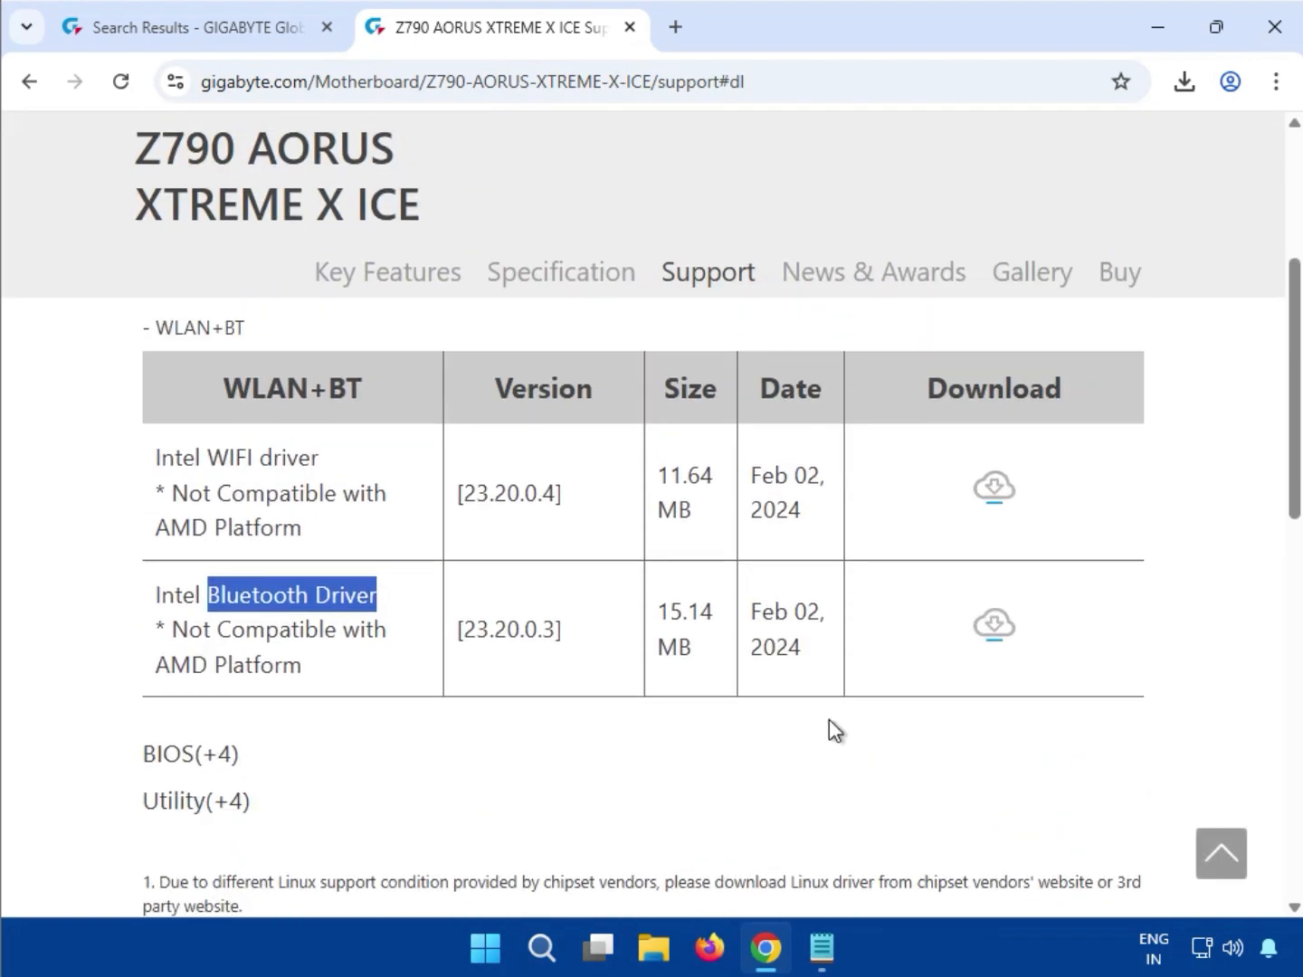
pyautogui.click(1001, 638)
# Open the Bluetooth driver zip in 7-Zip and run its installer with administrator approval
pyautogui.click(1161, 458)
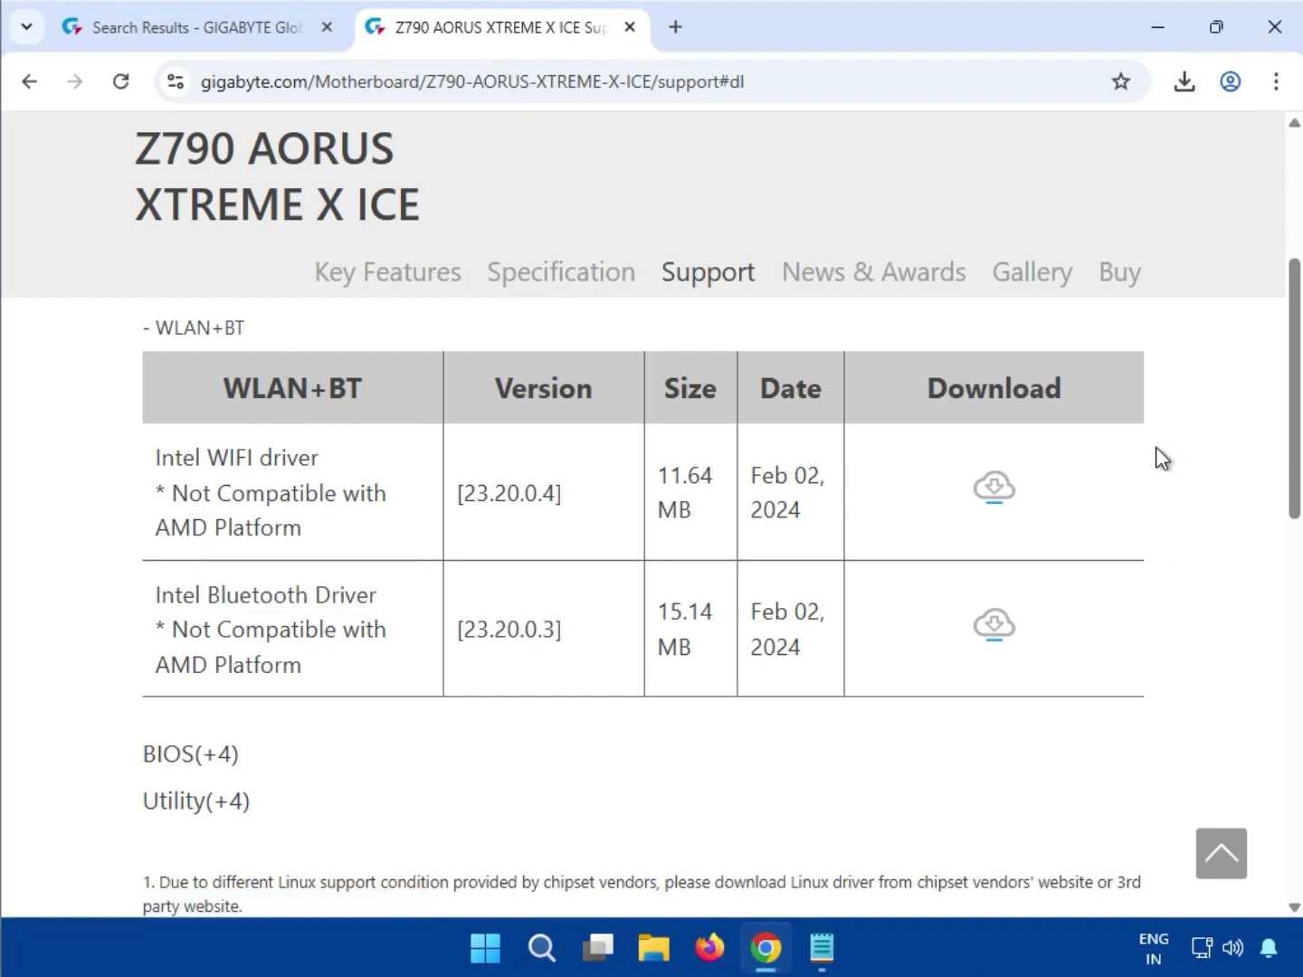
pyautogui.click(1184, 82)
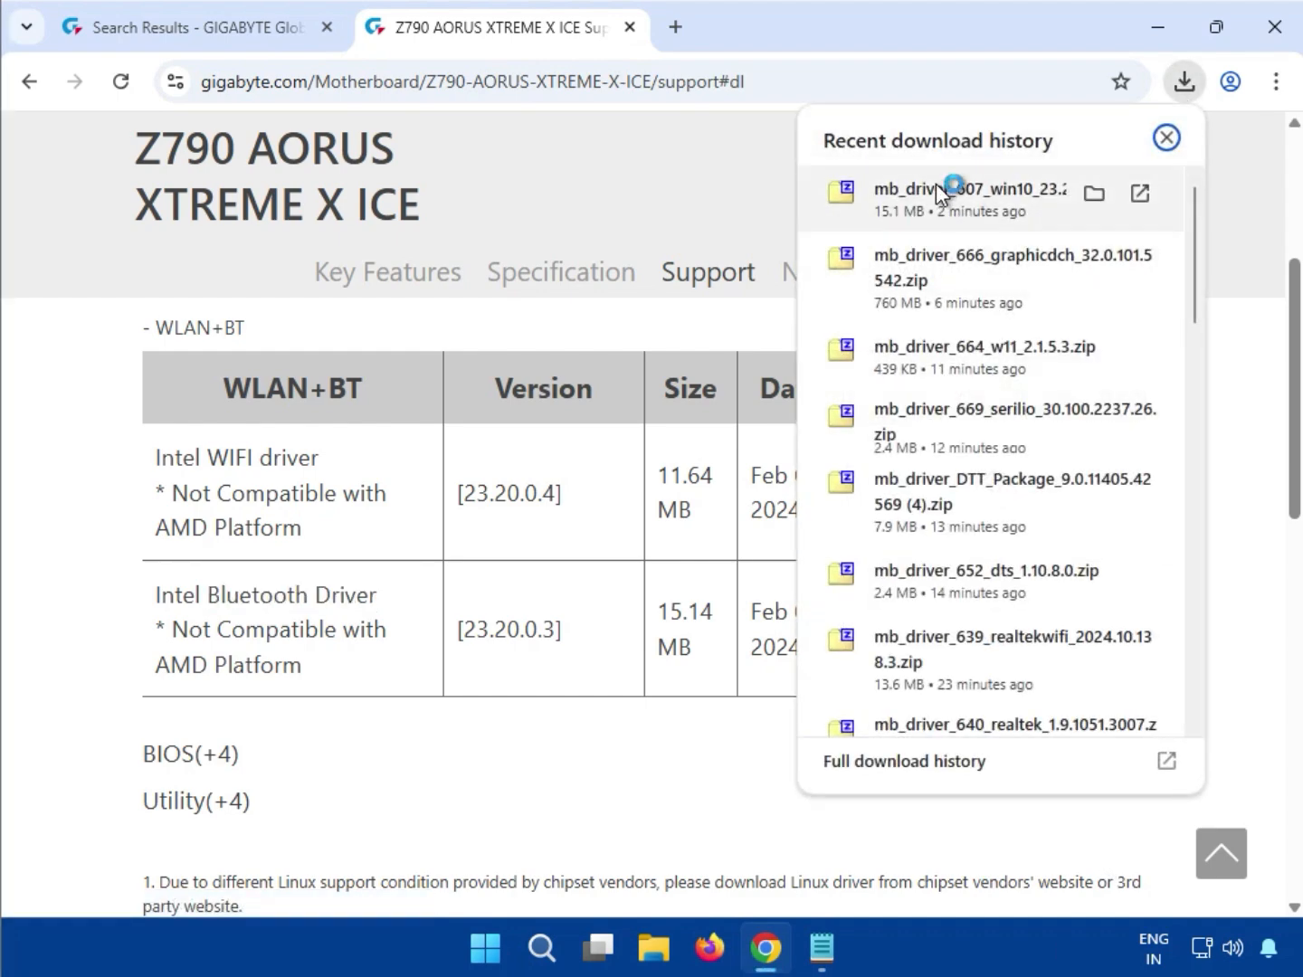
pyautogui.click(936, 188)
pyautogui.doubleClick(235, 240)
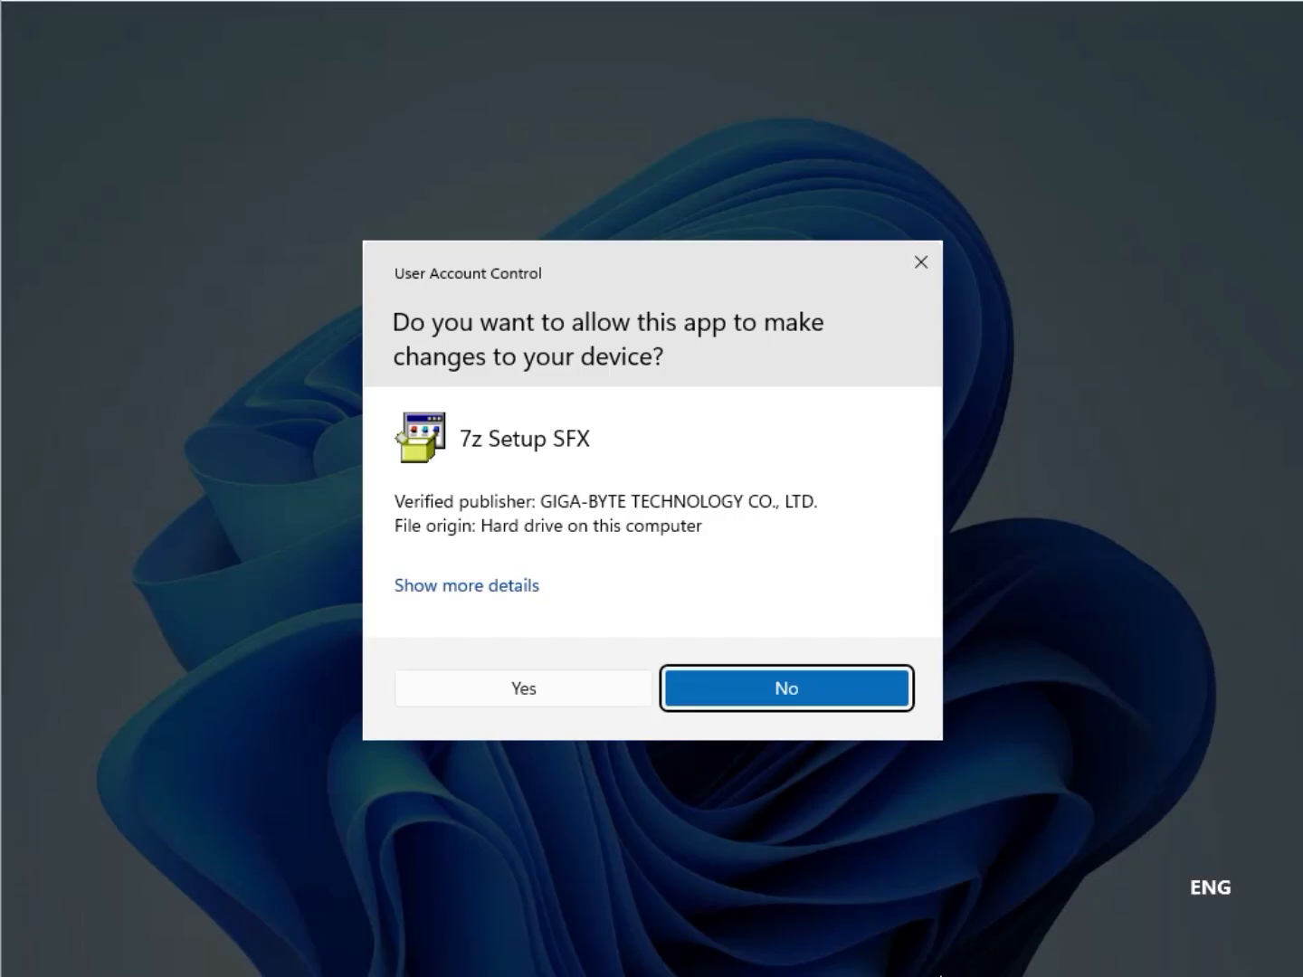
pyautogui.click(516, 693)
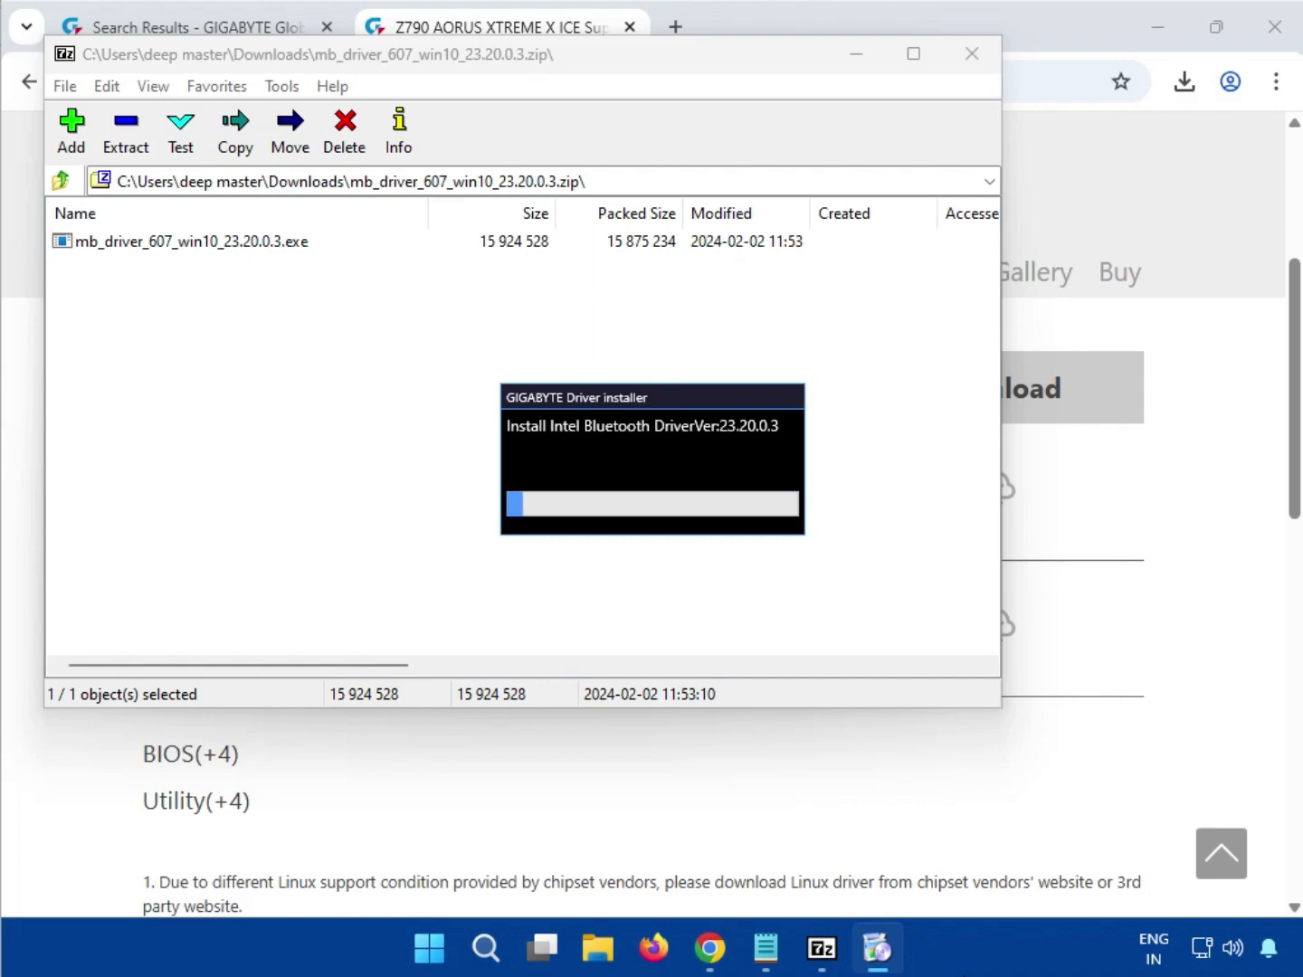
# Close the Bluetooth archive and download the Intel WIFI driver 23.20.0.4
pyautogui.click(972, 53)
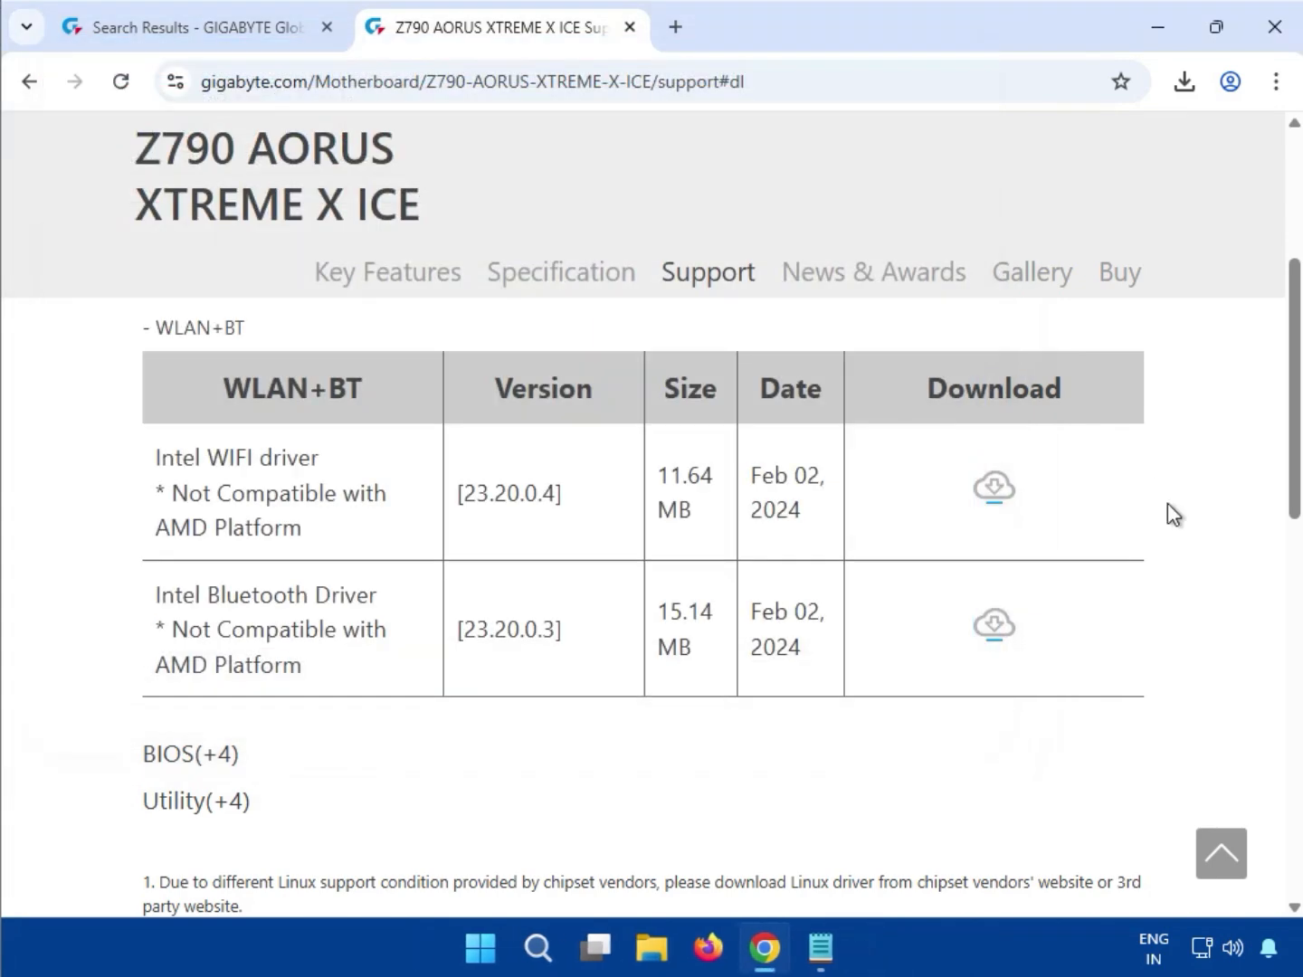
pyautogui.scroll(3, 208, 628)
pyautogui.scroll(3, 119, 724)
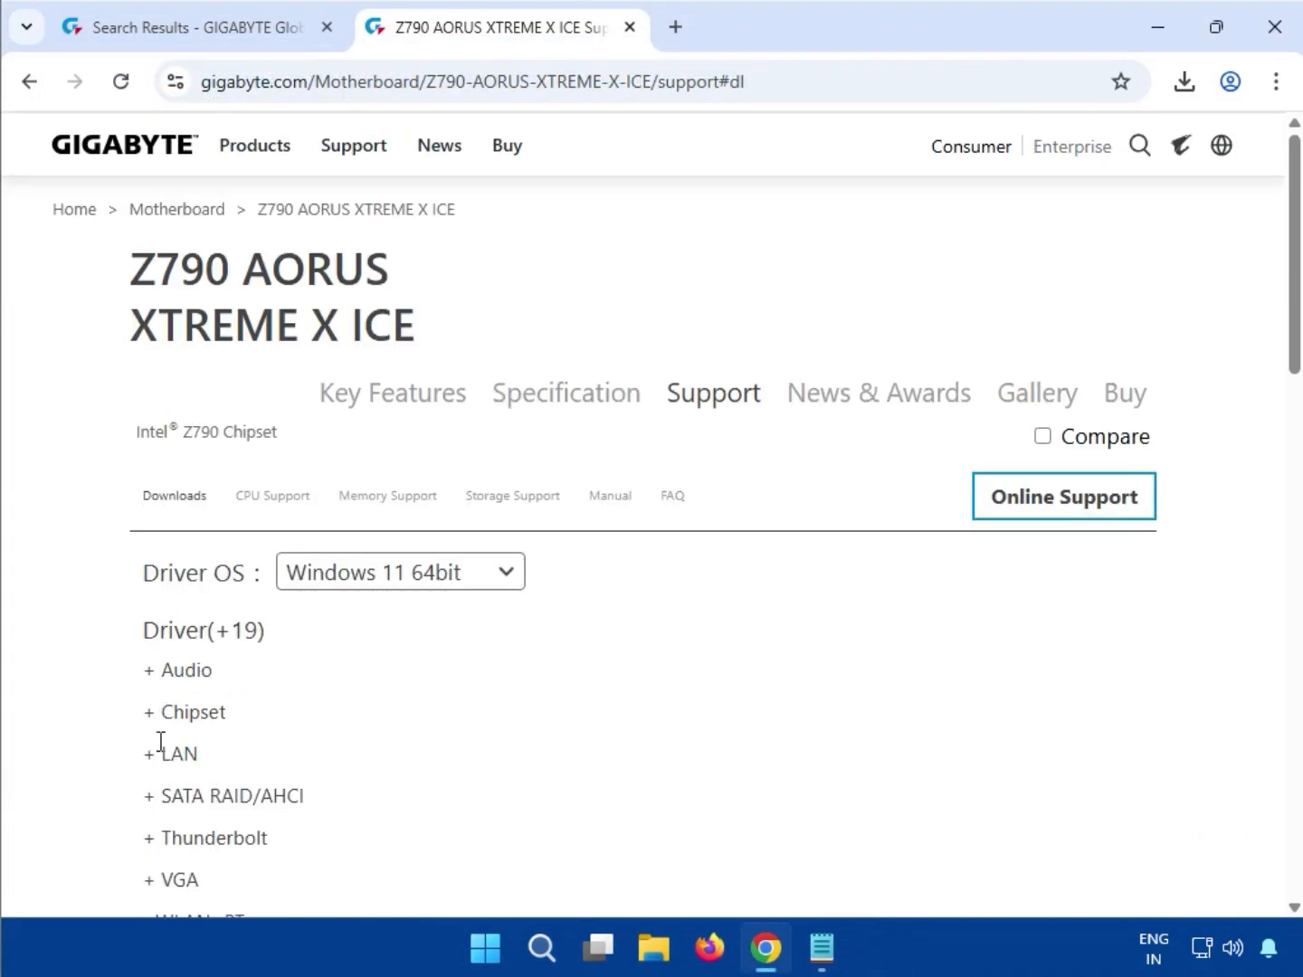
pyautogui.scroll(-1, 160, 742)
pyautogui.moveTo(165, 792); pyautogui.dragTo(211, 794)
pyautogui.scroll(-3, 503, 753)
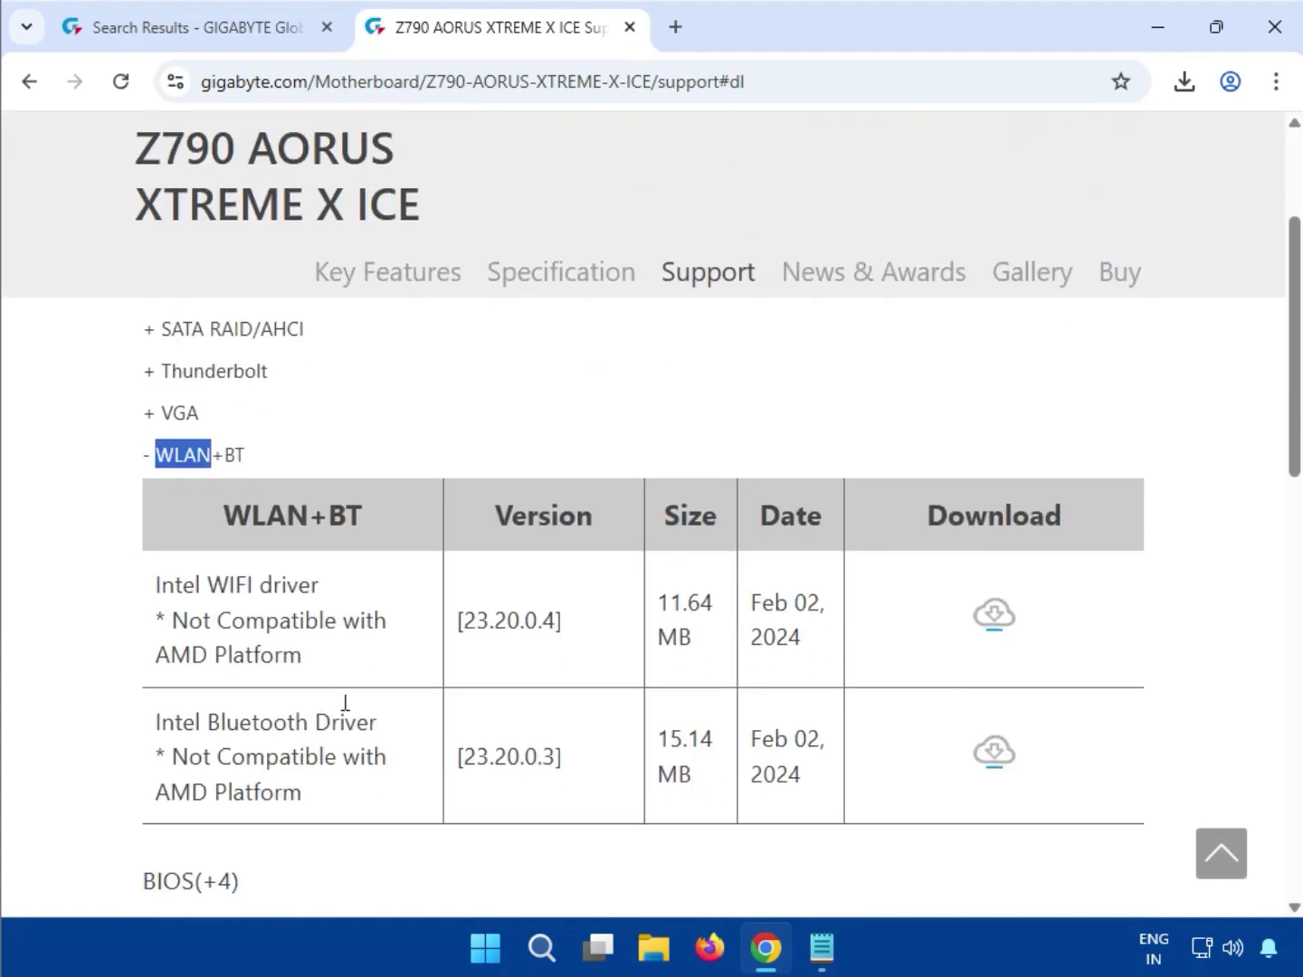
pyautogui.moveTo(158, 586); pyautogui.dragTo(797, 629)
pyautogui.click(989, 624)
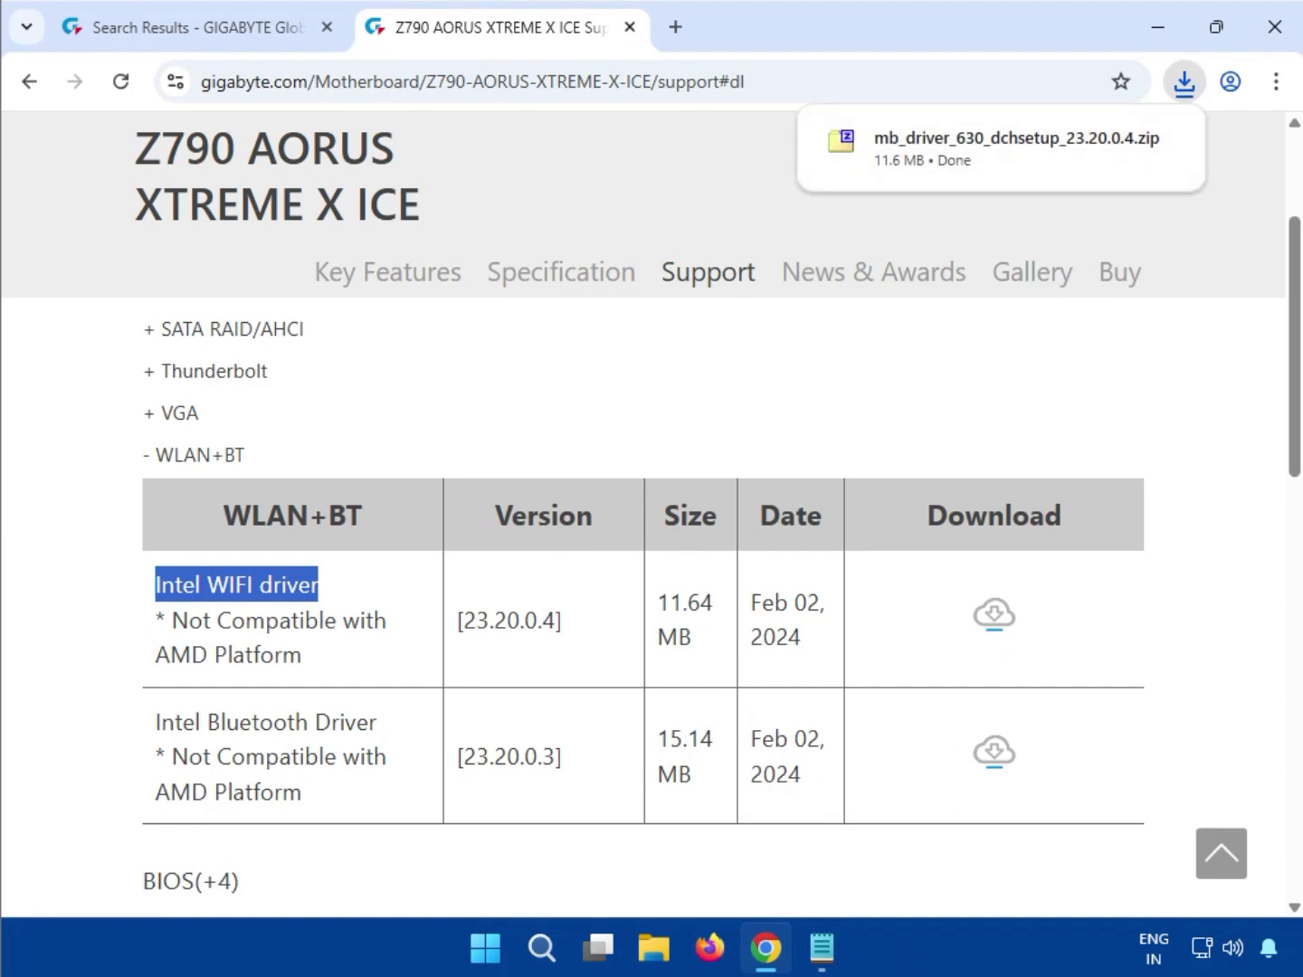
# Run the WIFI driver installer from its zip with administrator approval, then close the archive
pyautogui.click(949, 124)
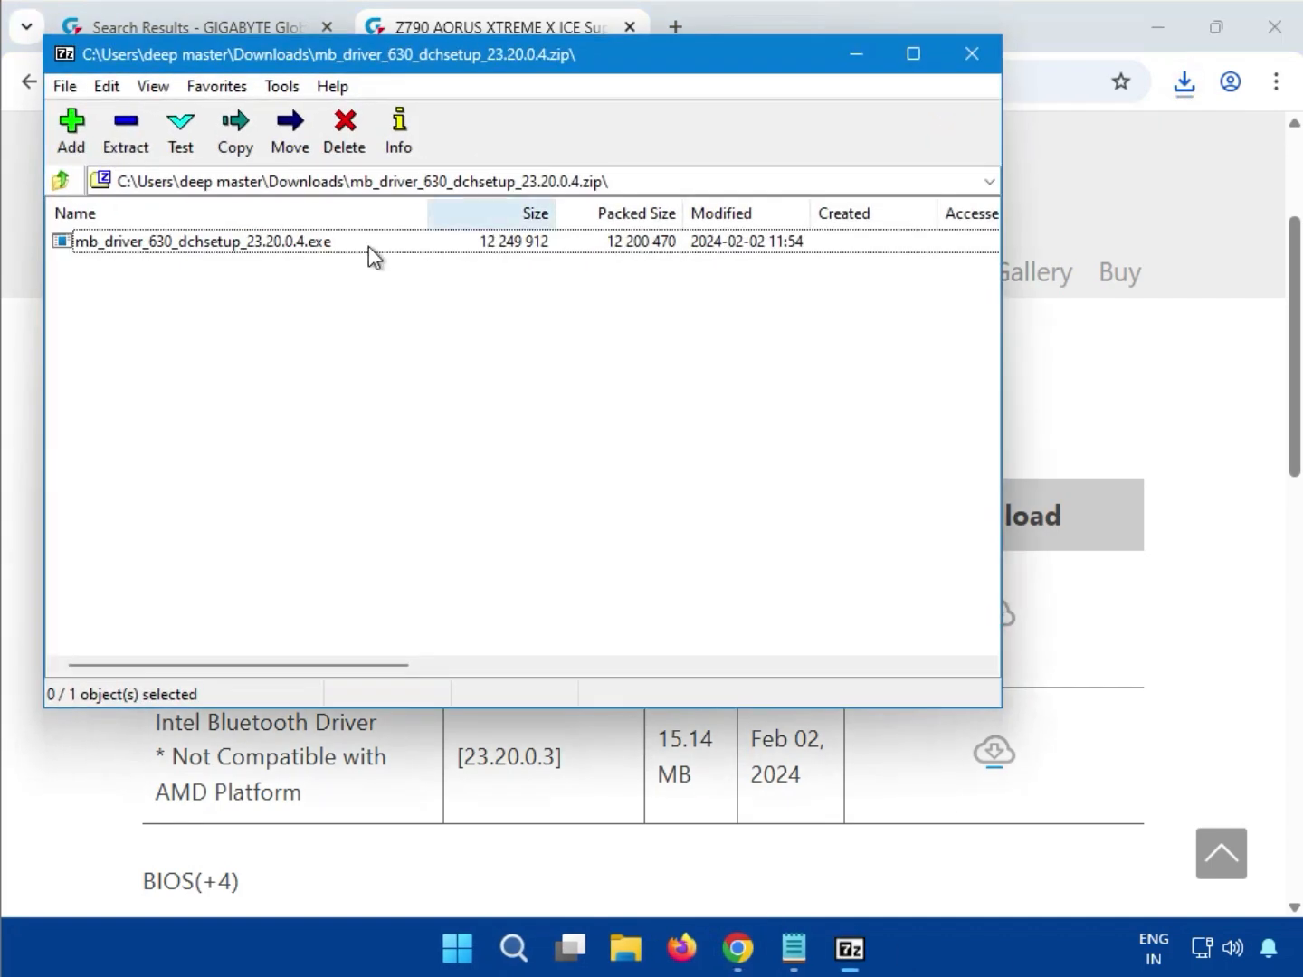
pyautogui.doubleClick(261, 246)
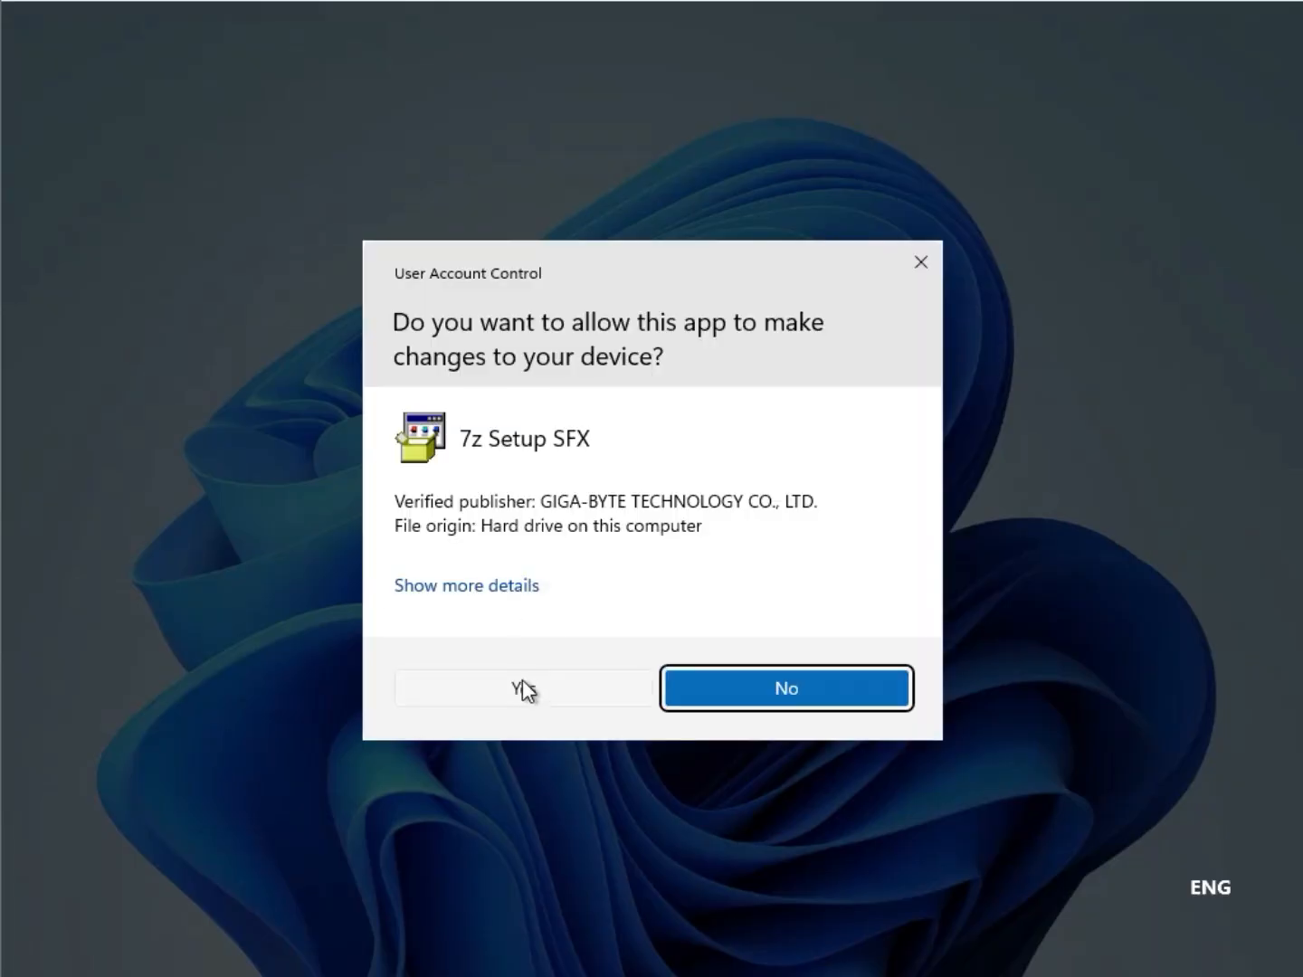
pyautogui.click(524, 689)
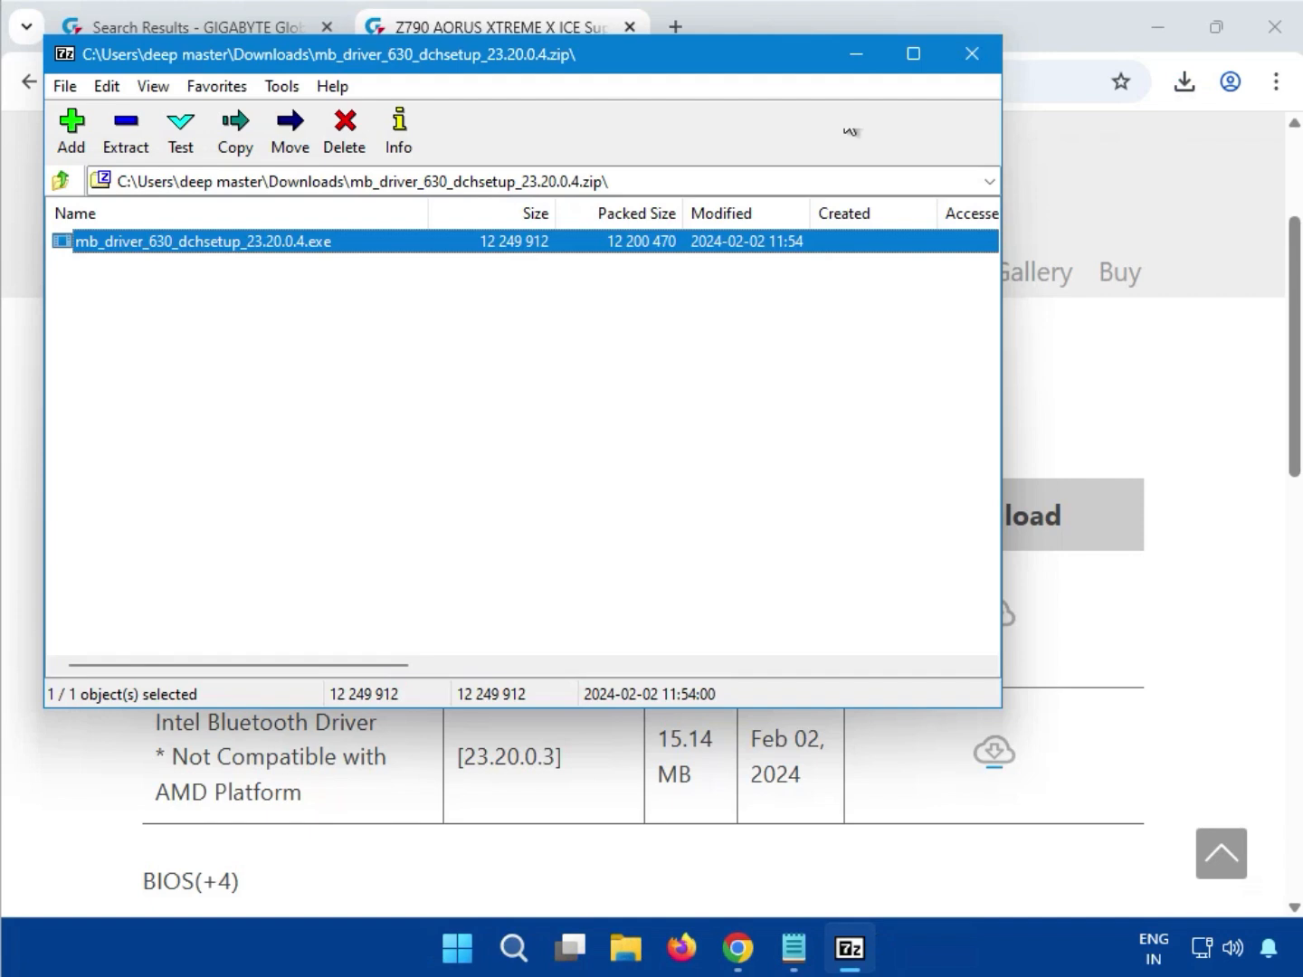
pyautogui.click(973, 60)
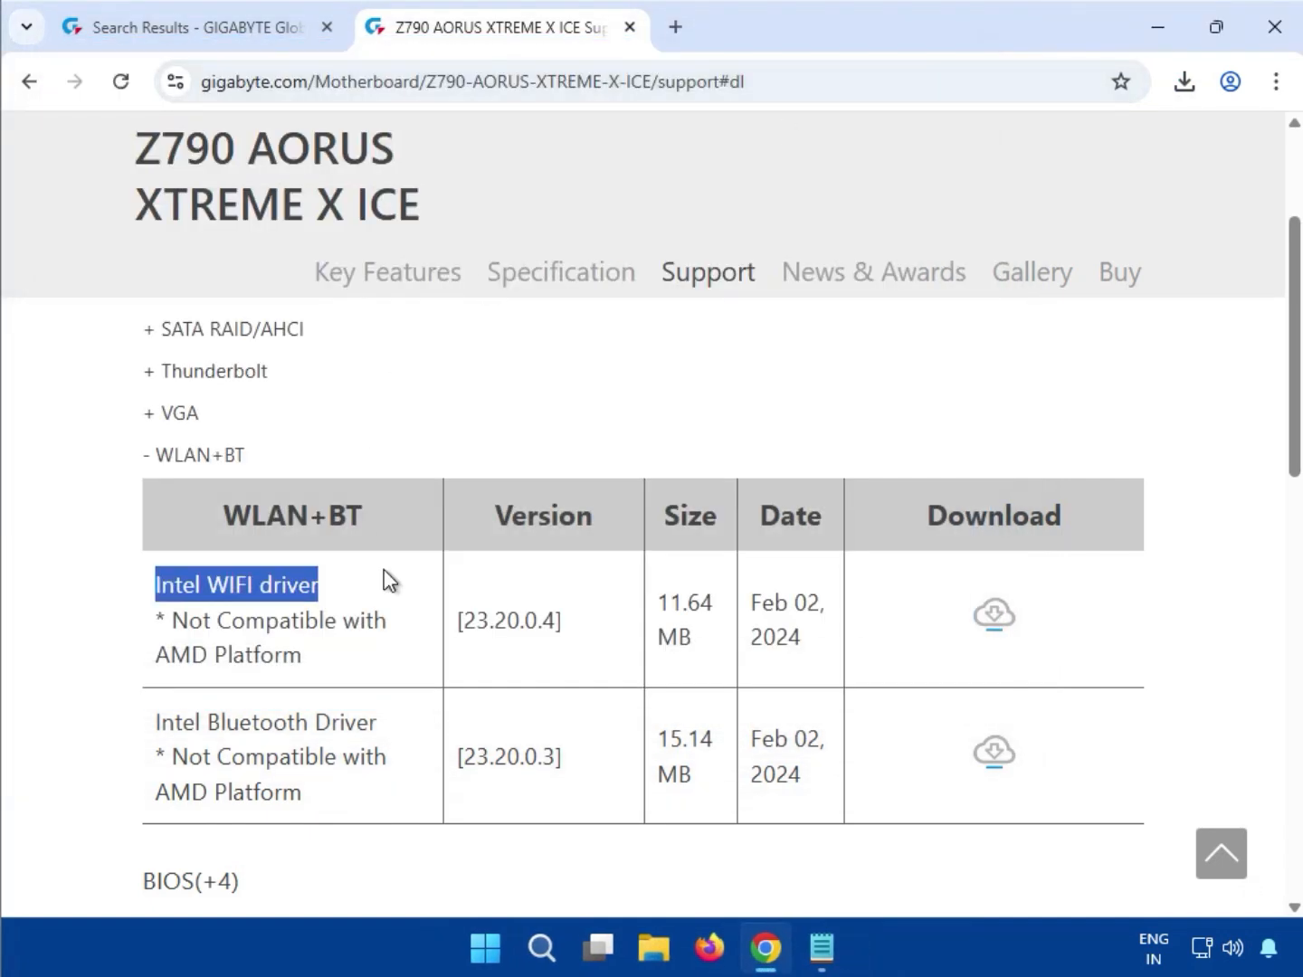
# Expand the BIOS list, review the F4e size and checksum, and download the 9.4 MB F4e zip
pyautogui.scroll(-1, 796, 634)
pyautogui.scroll(-1, 811, 664)
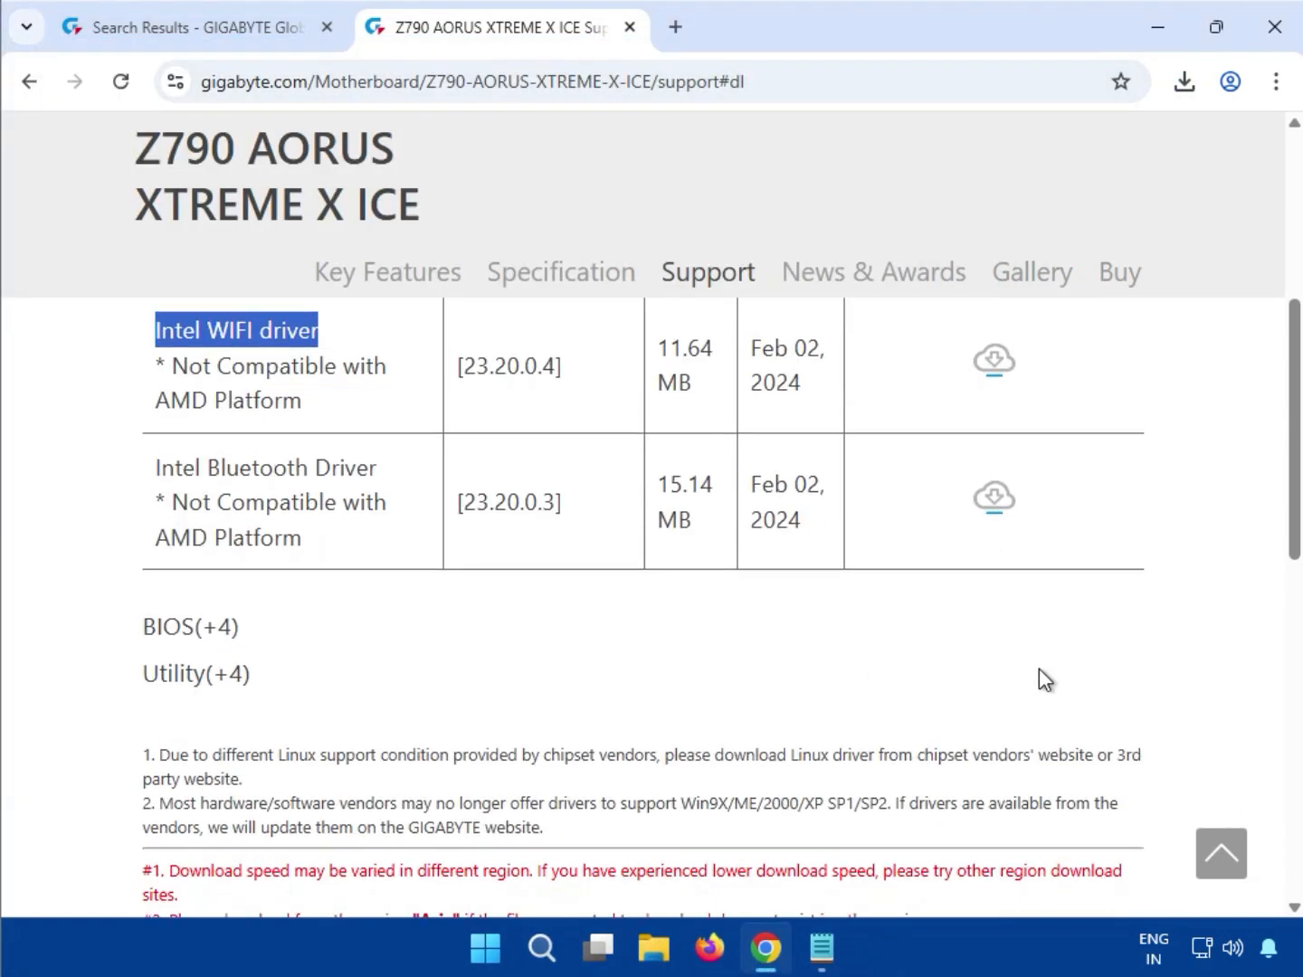
pyautogui.moveTo(143, 633); pyautogui.dragTo(195, 637)
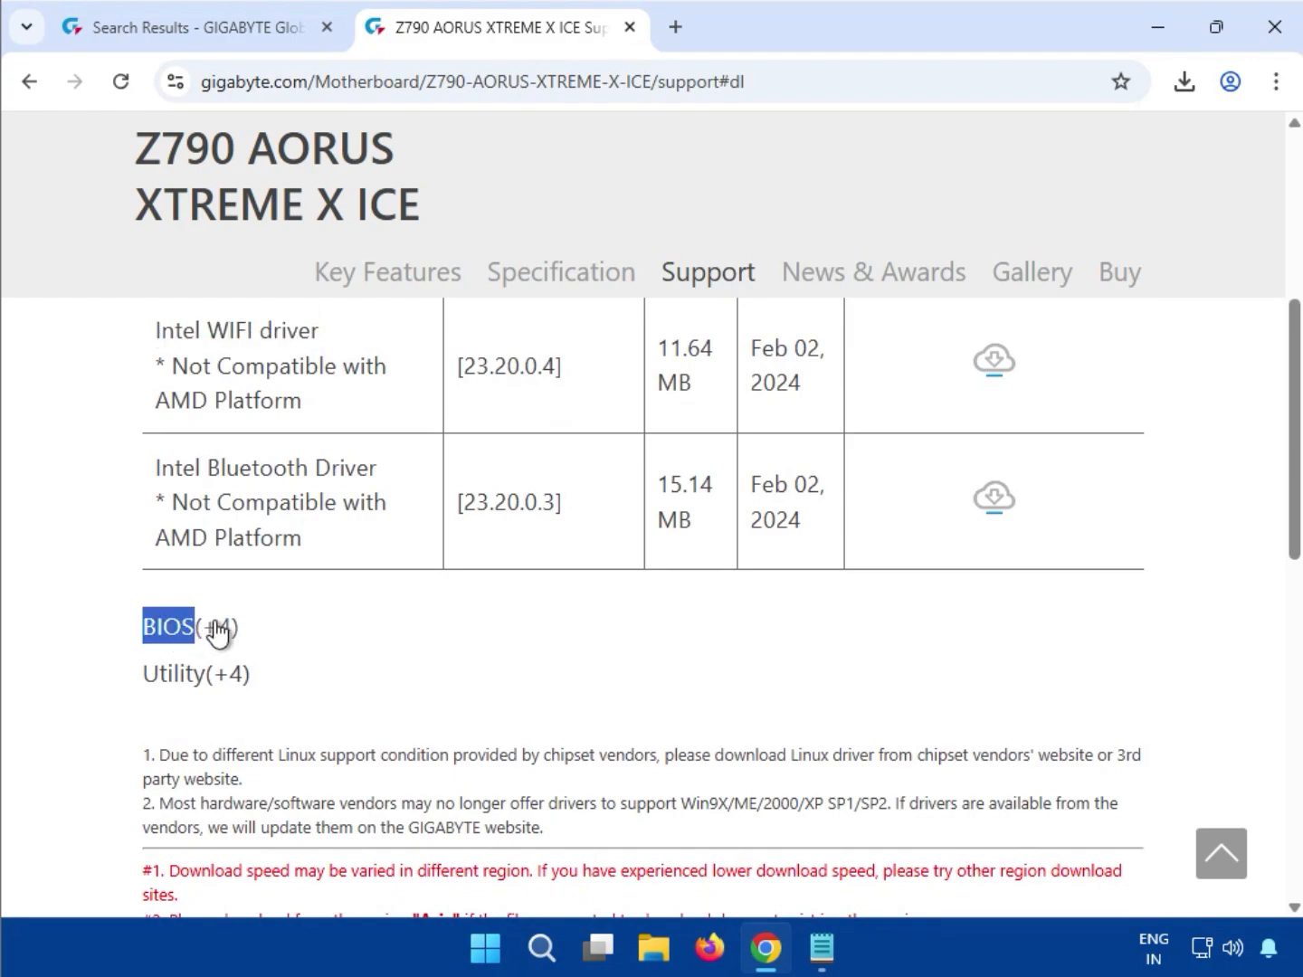
pyautogui.click(217, 627)
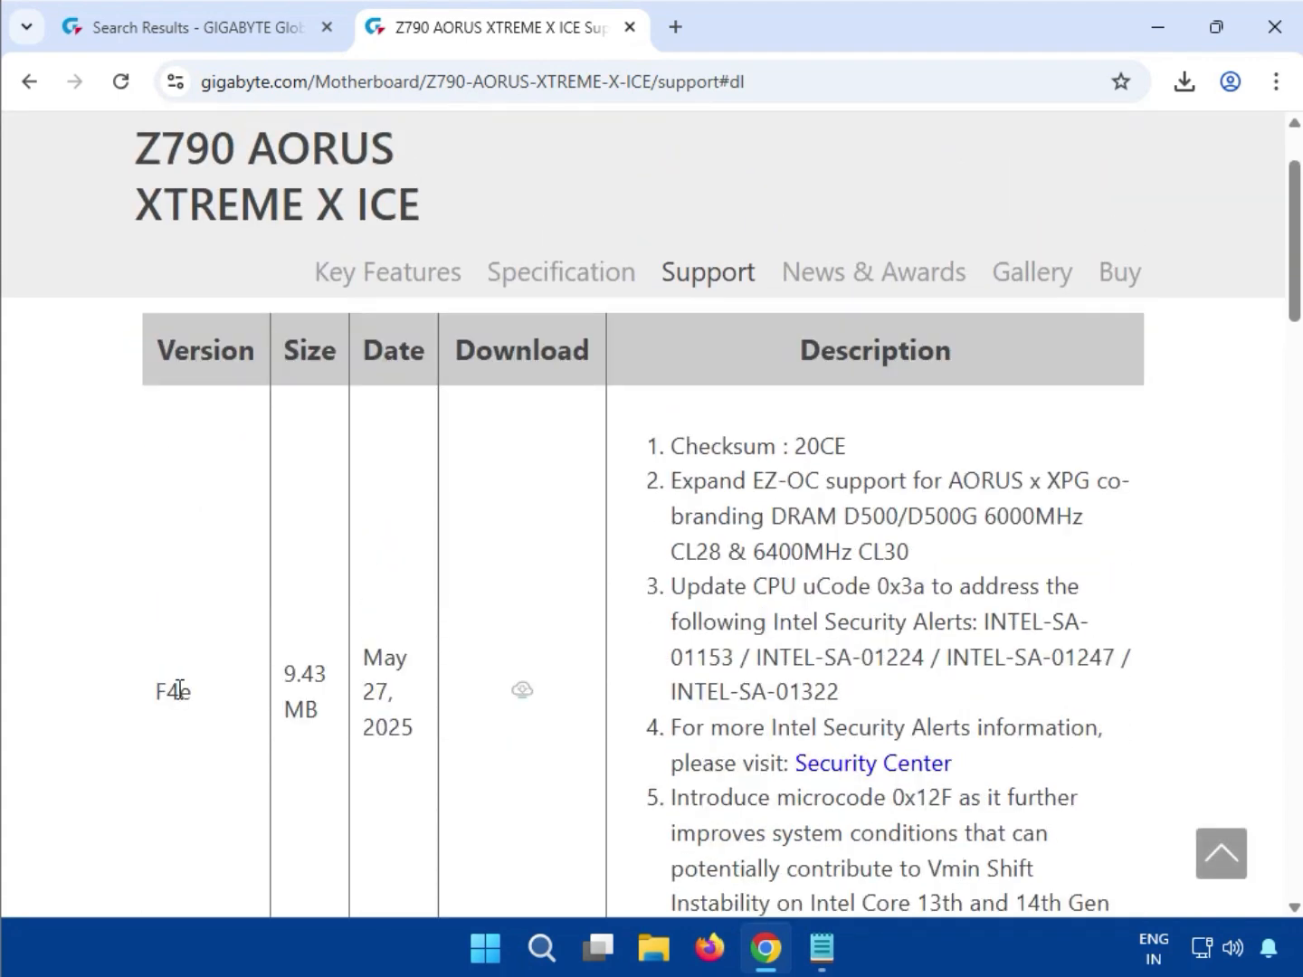
pyautogui.moveTo(153, 690); pyautogui.dragTo(192, 693)
pyautogui.moveTo(286, 672); pyautogui.dragTo(391, 710)
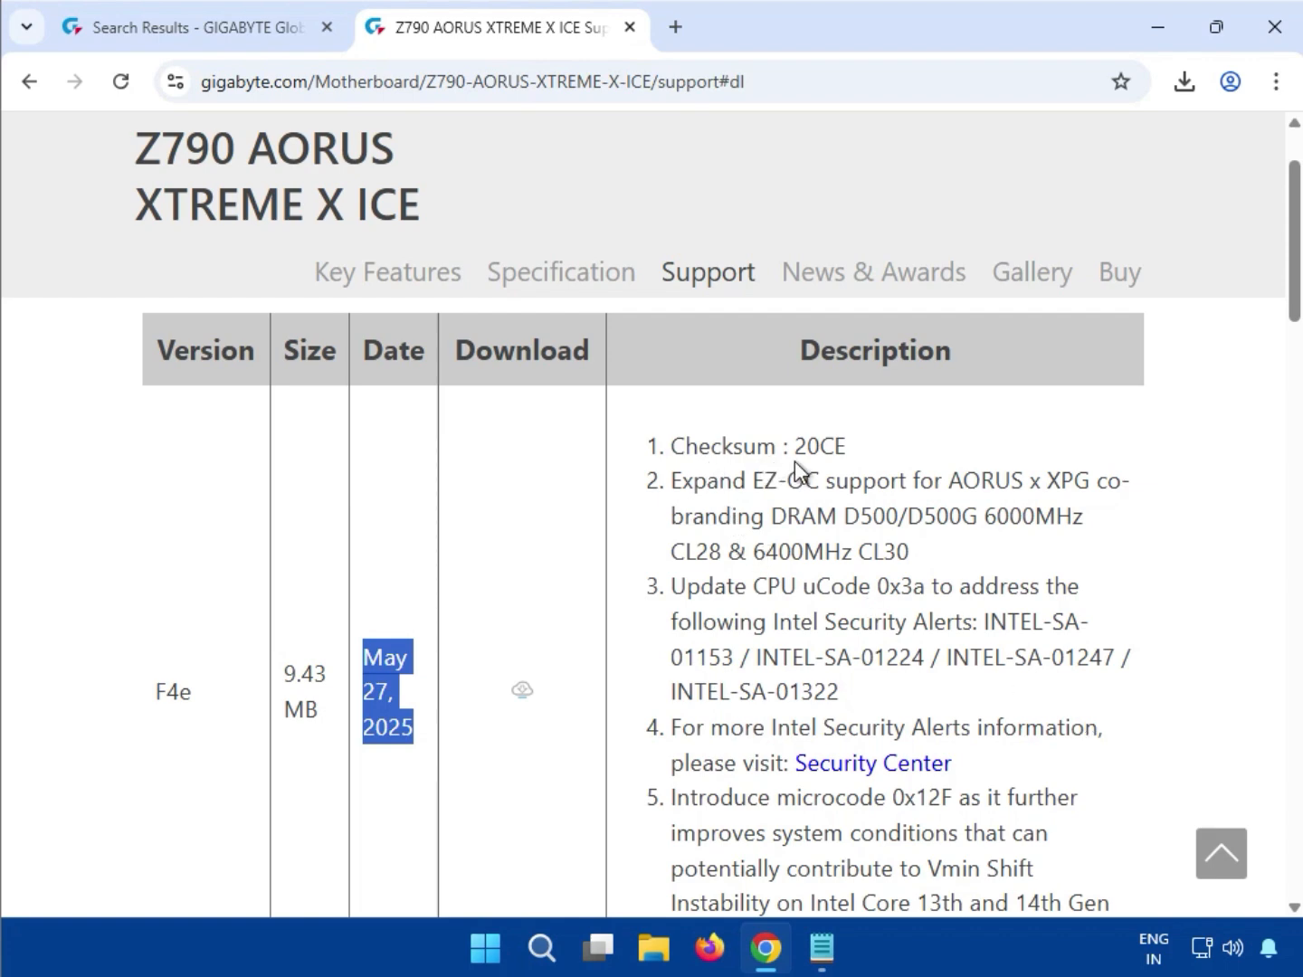
pyautogui.moveTo(803, 447); pyautogui.dragTo(851, 475)
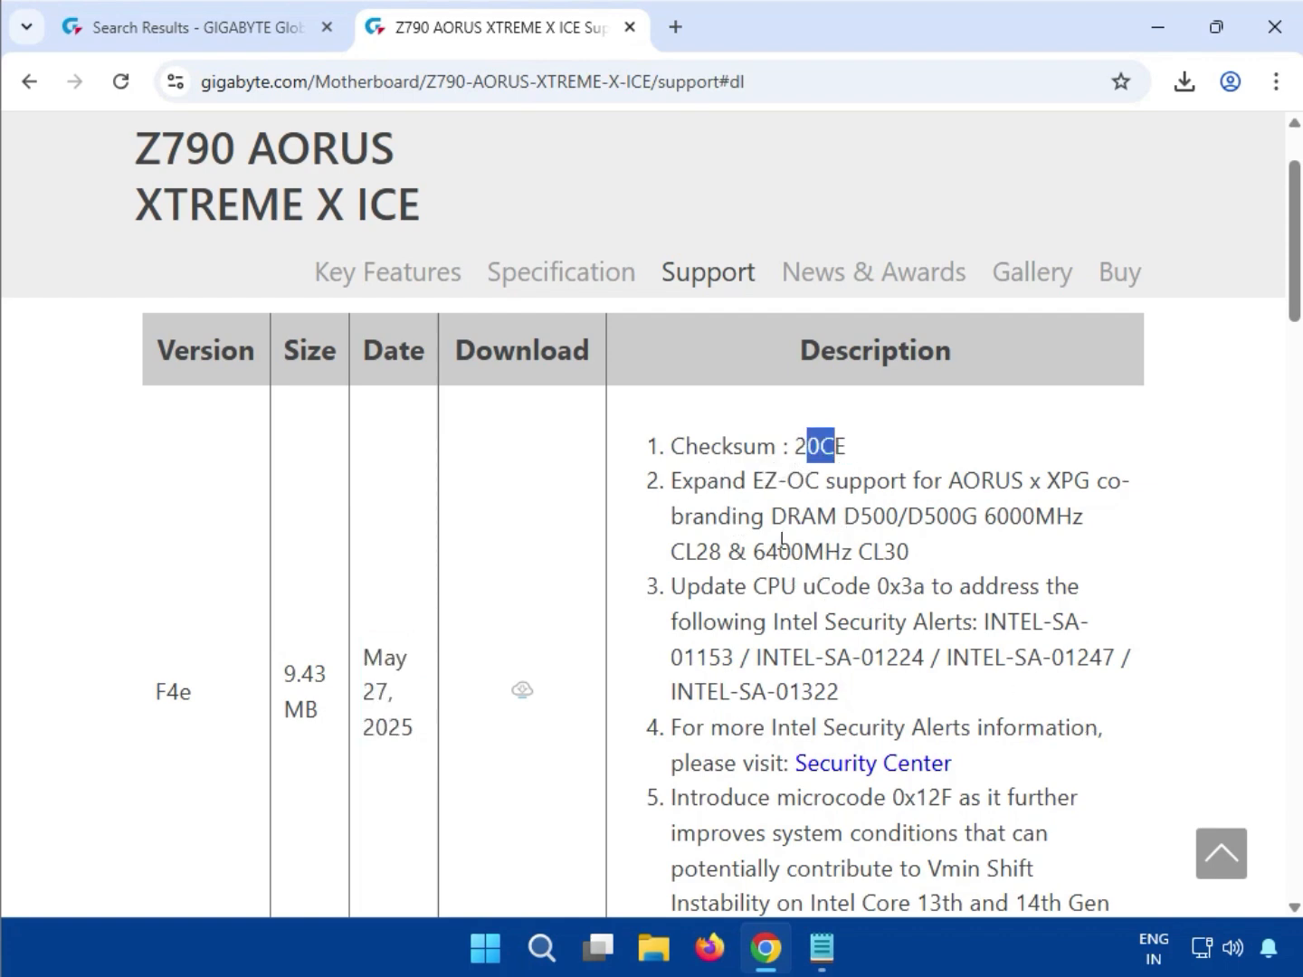
pyautogui.scroll(-1, 951, 570)
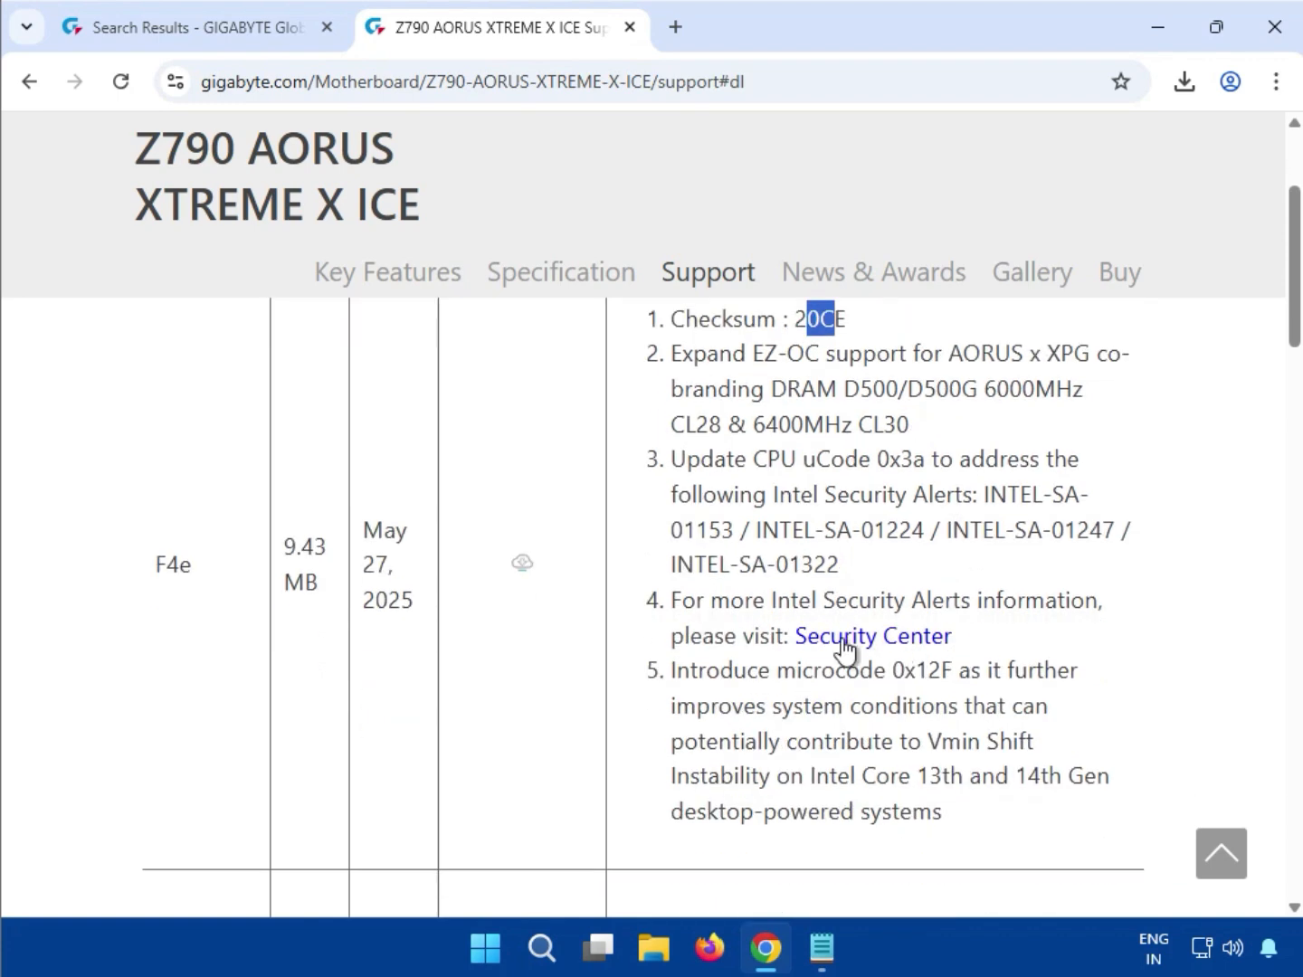
pyautogui.click(518, 566)
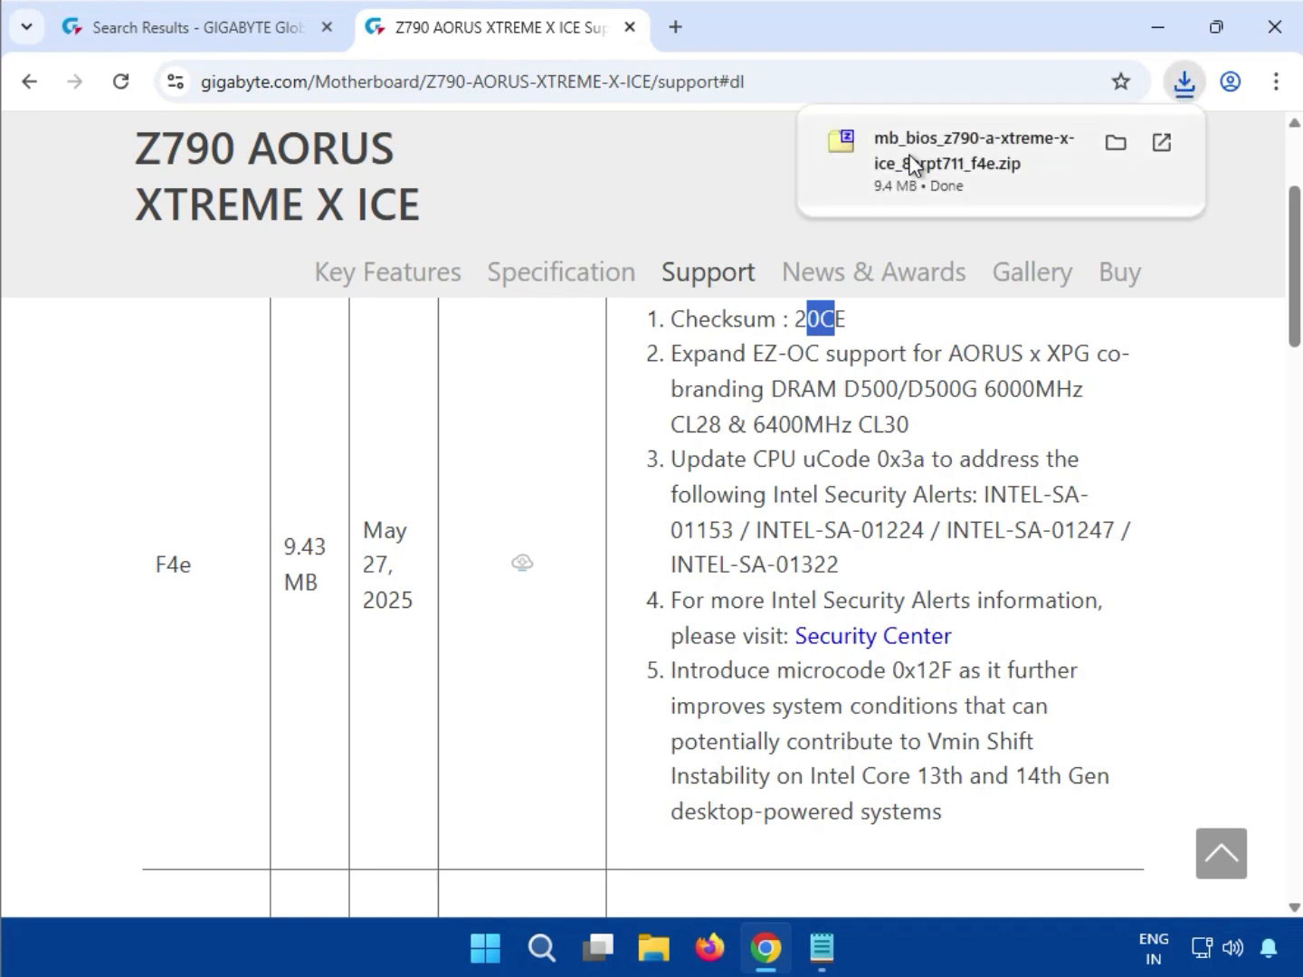
pyautogui.click(915, 161)
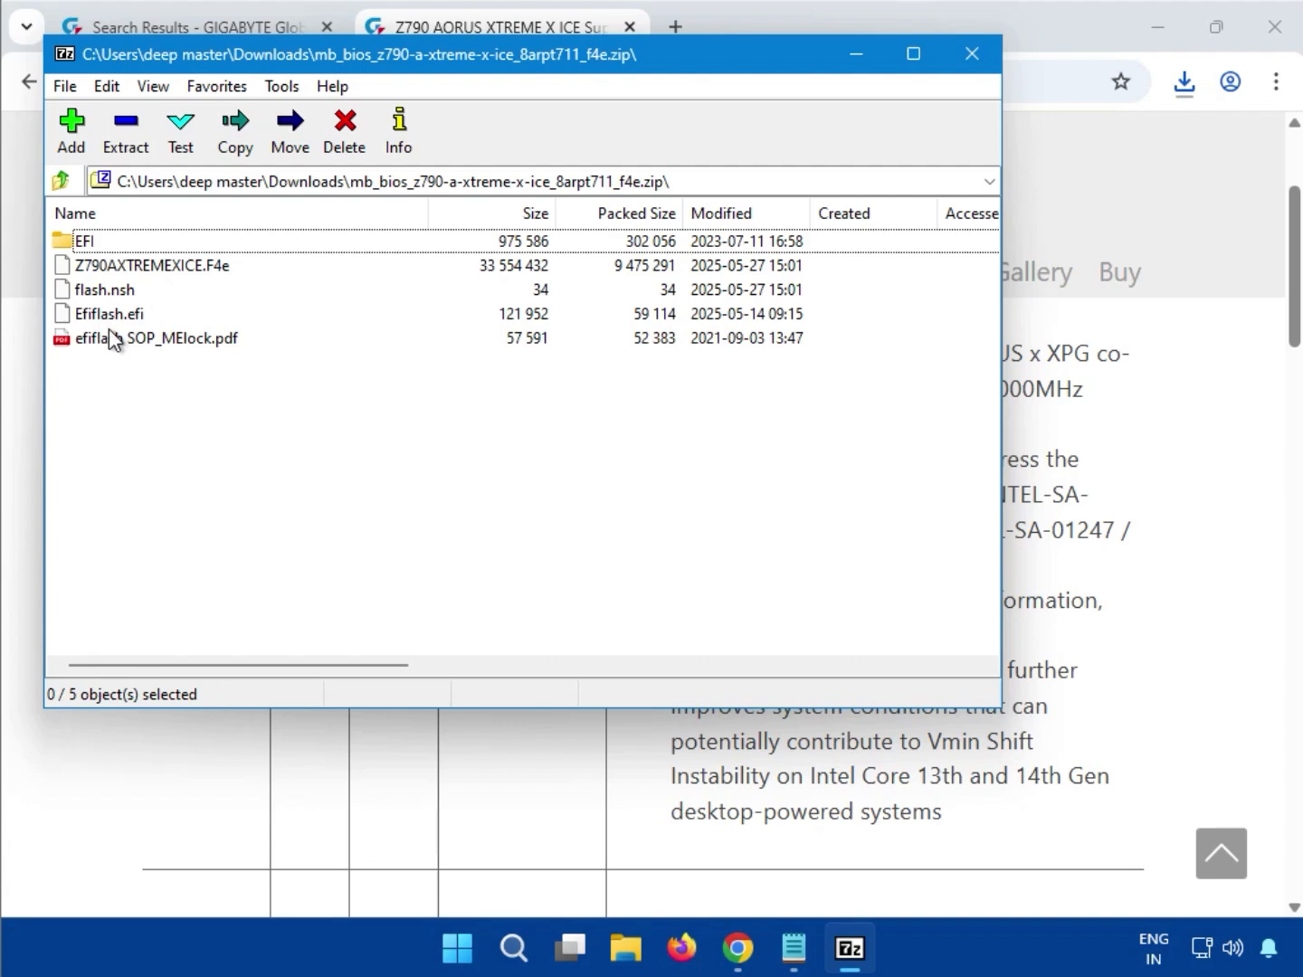
pyautogui.doubleClick(96, 246)
pyautogui.doubleClick(95, 247)
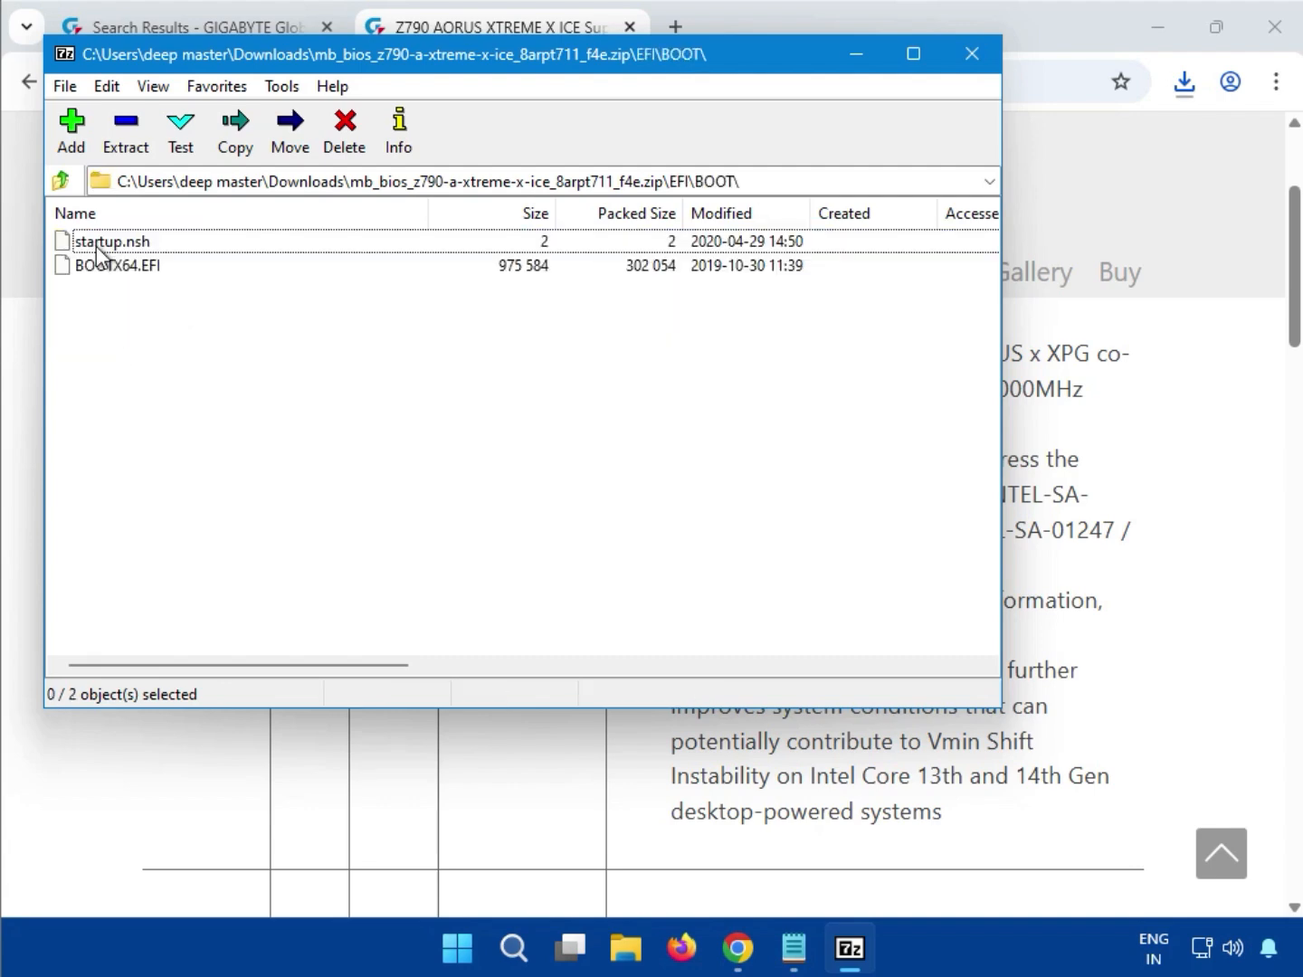
pyautogui.click(127, 212)
pyautogui.click(126, 212)
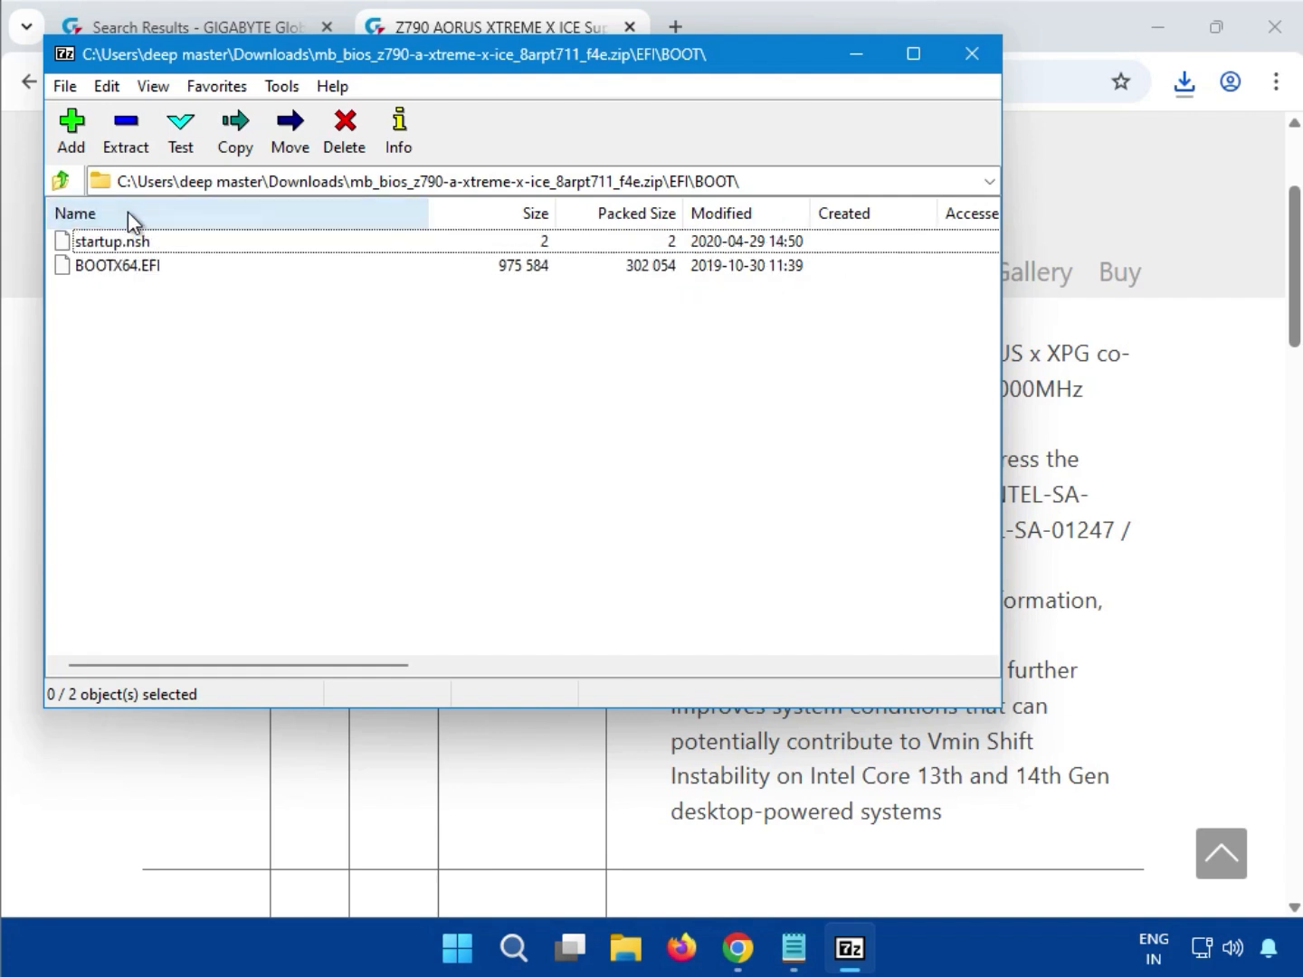
pyautogui.click(63, 182)
pyautogui.click(63, 181)
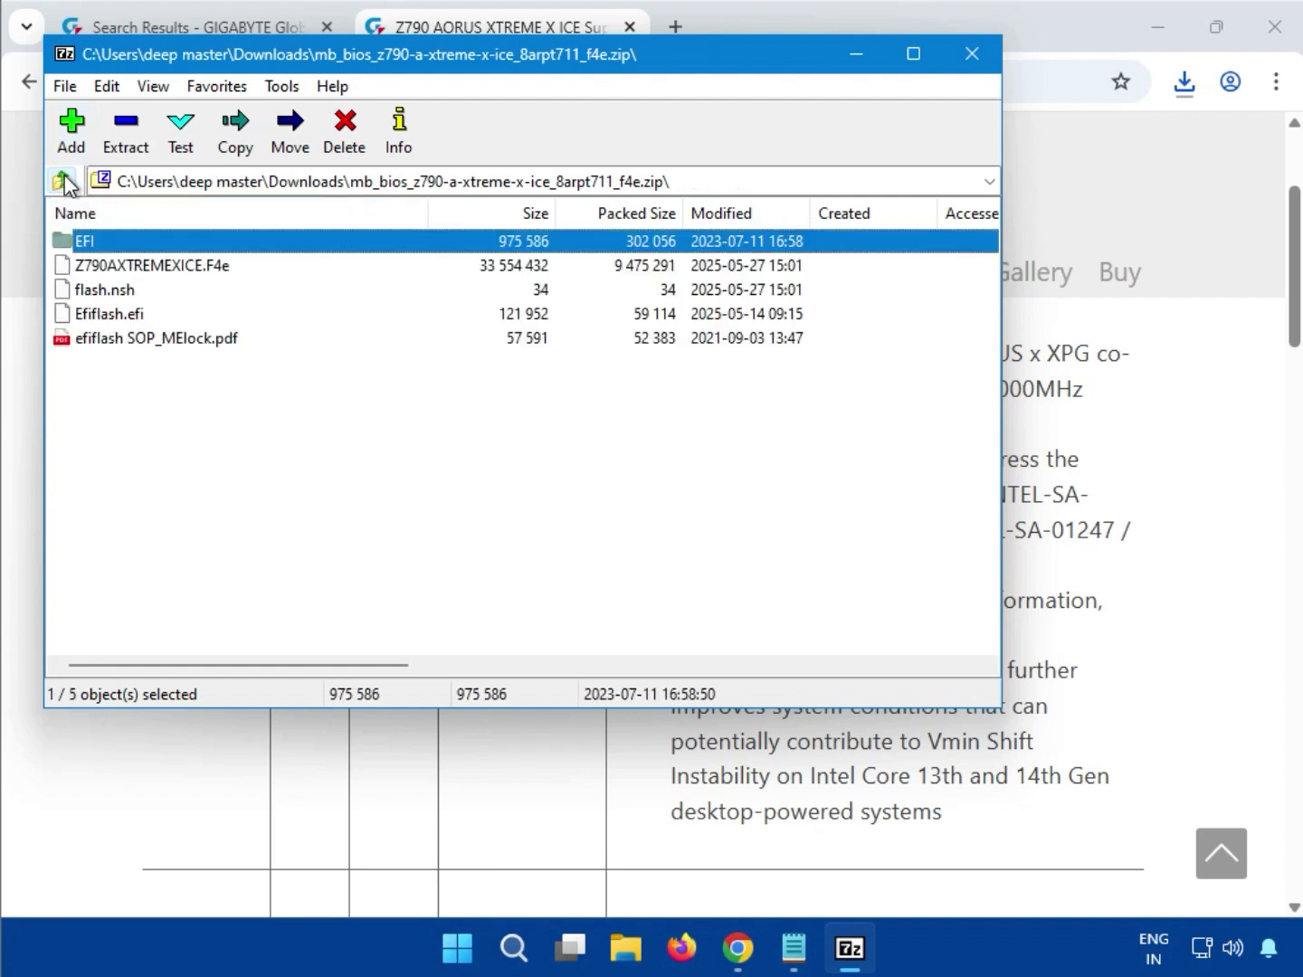
pyautogui.doubleClick(133, 311)
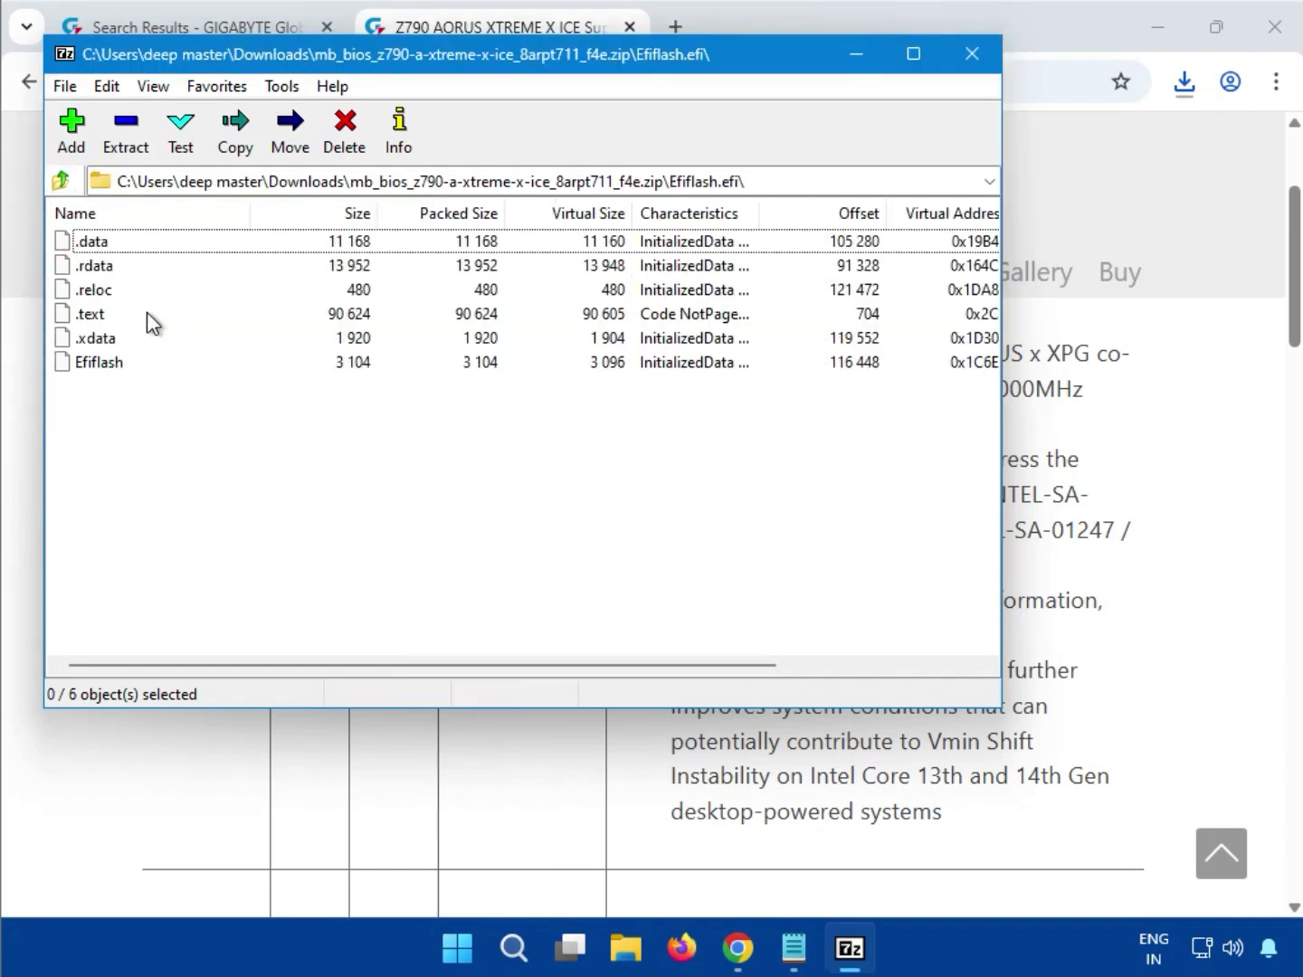
pyautogui.click(968, 52)
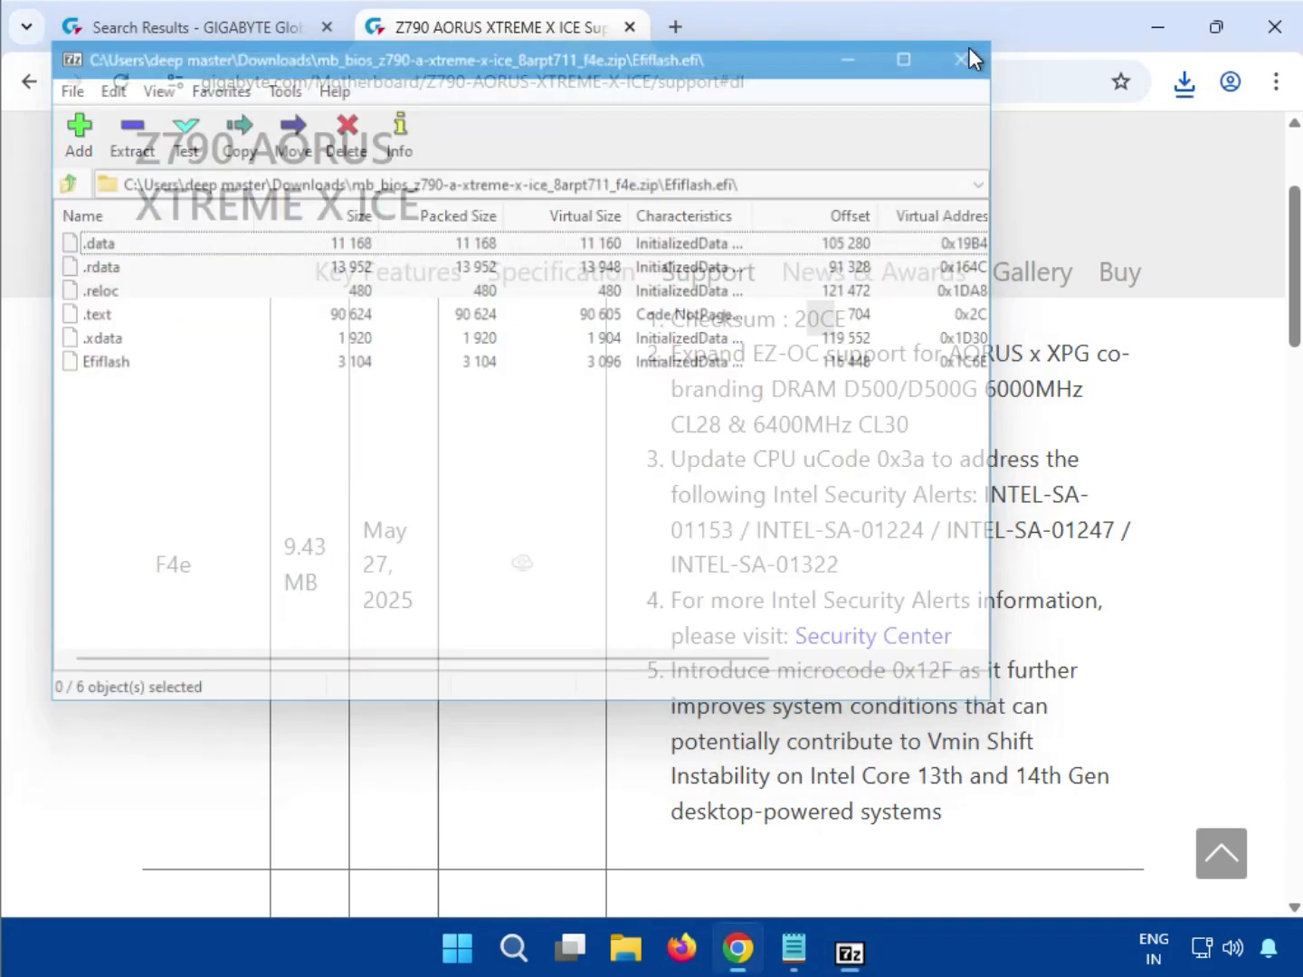